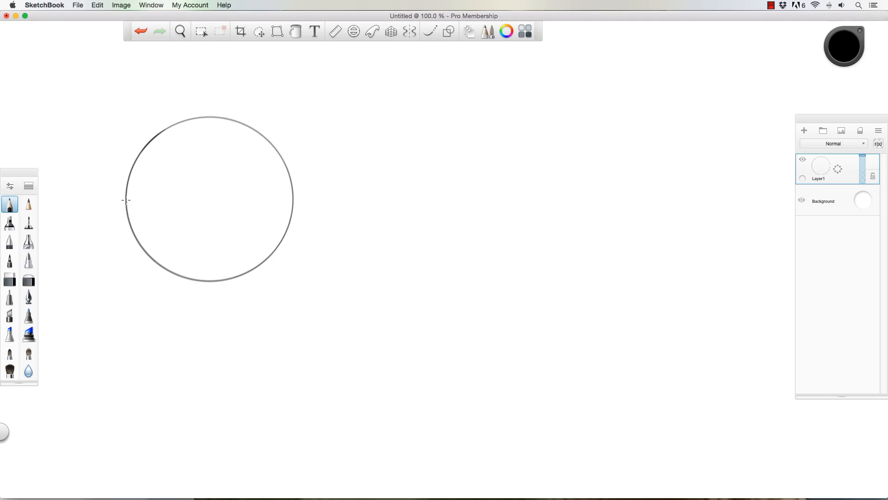
# - Sketch a tapering jaw and rounded chin beneath the circle, building up both sides with several loose pencil strokes
pyautogui.moveTo(127, 209)
pyautogui.mouseDown()
pyautogui.moveTo(159, 313)
pyautogui.moveTo(199, 349)
pyautogui.moveTo(233, 344)
pyautogui.mouseUp()
pyautogui.moveTo(178, 337); pyautogui.dragTo(238, 345)
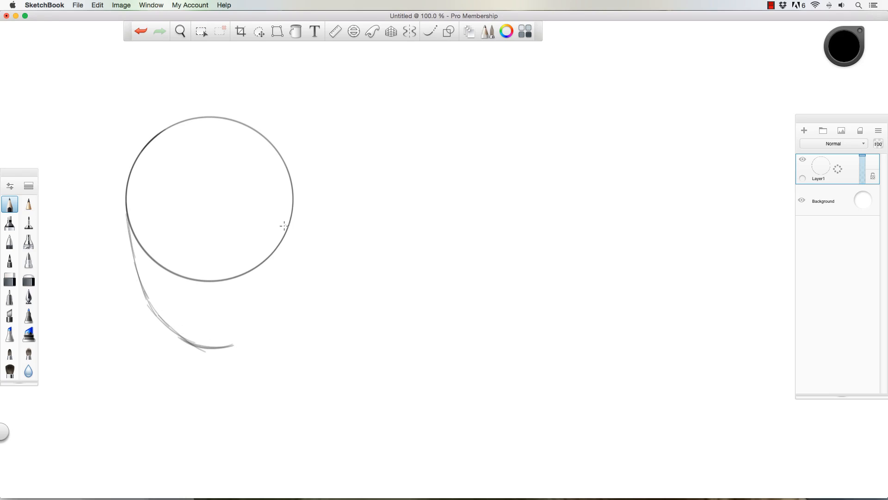
pyautogui.moveTo(292, 212); pyautogui.dragTo(278, 283)
pyautogui.moveTo(287, 250)
pyautogui.mouseDown()
pyautogui.moveTo(268, 307)
pyautogui.moveTo(221, 351)
pyautogui.moveTo(278, 293)
pyautogui.moveTo(292, 217)
pyautogui.moveTo(289, 170)
pyautogui.mouseUp()
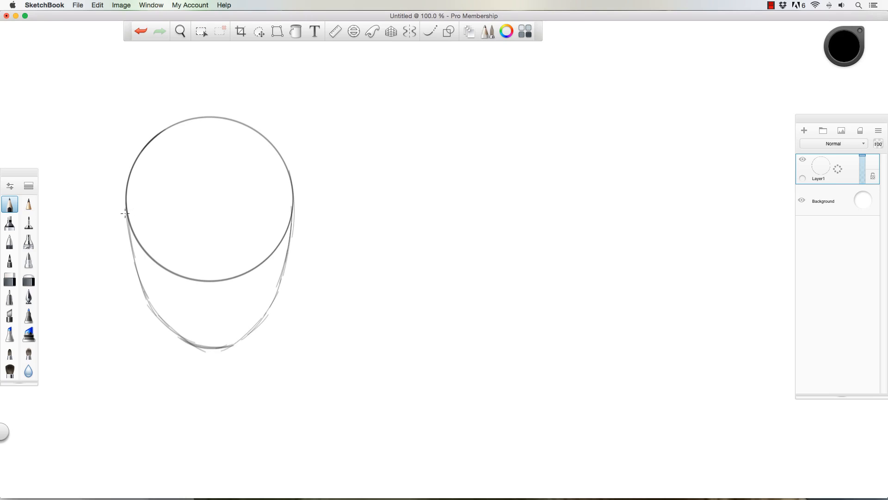
pyautogui.moveTo(124, 204); pyautogui.dragTo(135, 289)
pyautogui.moveTo(128, 231)
pyautogui.mouseDown()
pyautogui.moveTo(144, 303)
pyautogui.moveTo(126, 241)
pyautogui.moveTo(160, 317)
pyautogui.moveTo(134, 283)
pyautogui.moveTo(214, 343)
pyautogui.moveTo(201, 343)
pyautogui.moveTo(240, 339)
pyautogui.moveTo(275, 304)
pyautogui.moveTo(291, 234)
pyautogui.moveTo(288, 265)
pyautogui.moveTo(295, 217)
pyautogui.moveTo(282, 154)
pyautogui.mouseUp()
pyautogui.moveTo(124, 185)
pyautogui.mouseDown()
pyautogui.moveTo(143, 286)
pyautogui.moveTo(132, 262)
pyautogui.moveTo(160, 321)
pyautogui.moveTo(191, 341)
pyautogui.moveTo(229, 346)
pyautogui.mouseUp()
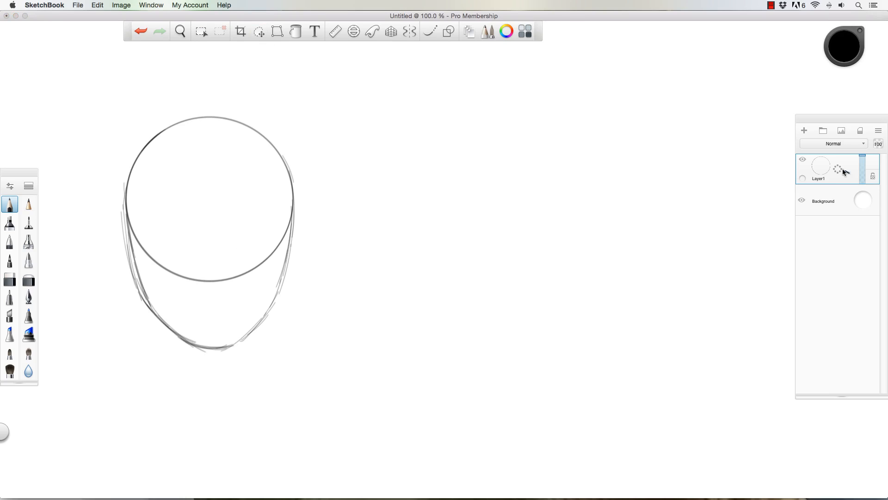
# - Duplicate the head sketch's layer and move the copy to the right of the original head
pyautogui.moveTo(843, 168)
pyautogui.mouseDown()
pyautogui.moveTo(815, 155)
pyautogui.moveTo(831, 155)
pyautogui.mouseUp()
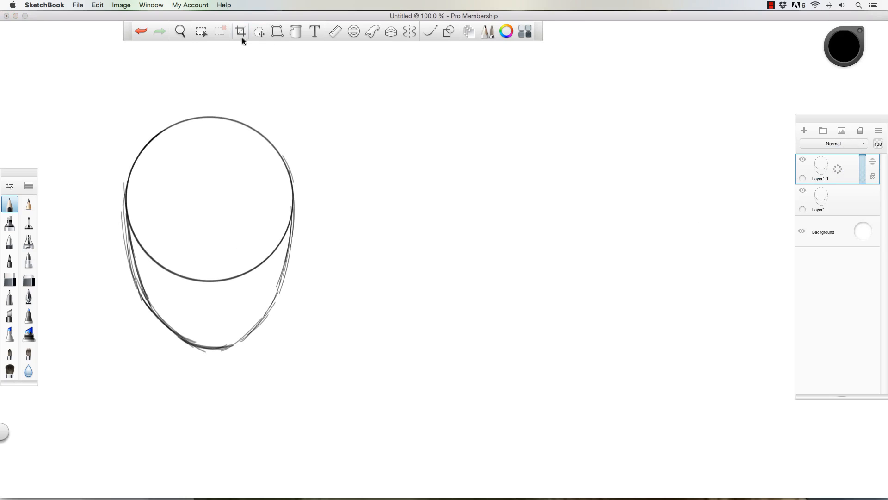
pyautogui.click(259, 31)
pyautogui.click(615, 65)
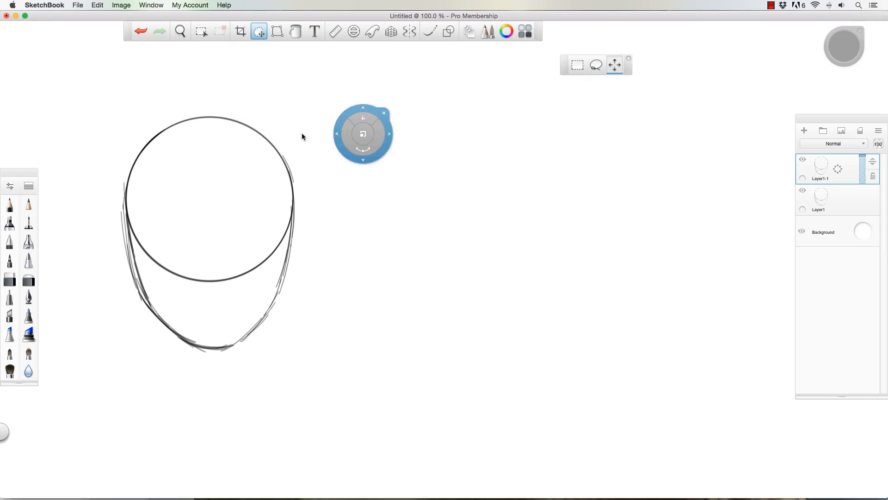
pyautogui.moveTo(338, 112)
pyautogui.mouseDown()
pyautogui.moveTo(131, 104)
pyautogui.moveTo(346, 109)
pyautogui.mouseUp()
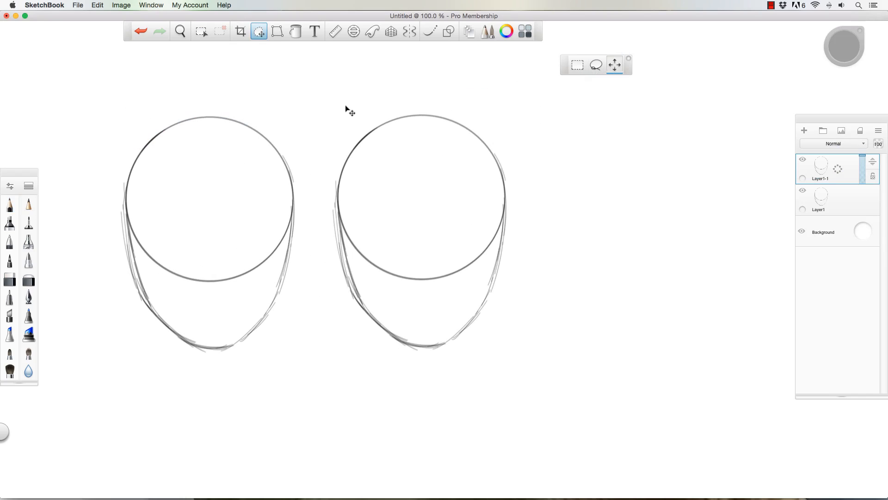
pyautogui.click(386, 98)
# - Duplicate the second head's layer and move the new copy to the right as a third head in the row
pyautogui.moveTo(851, 169); pyautogui.dragTo(816, 148)
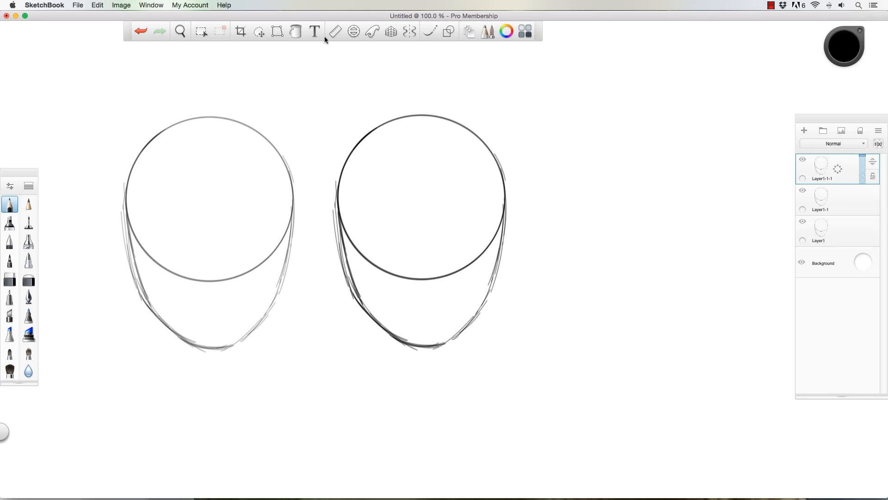
pyautogui.click(259, 31)
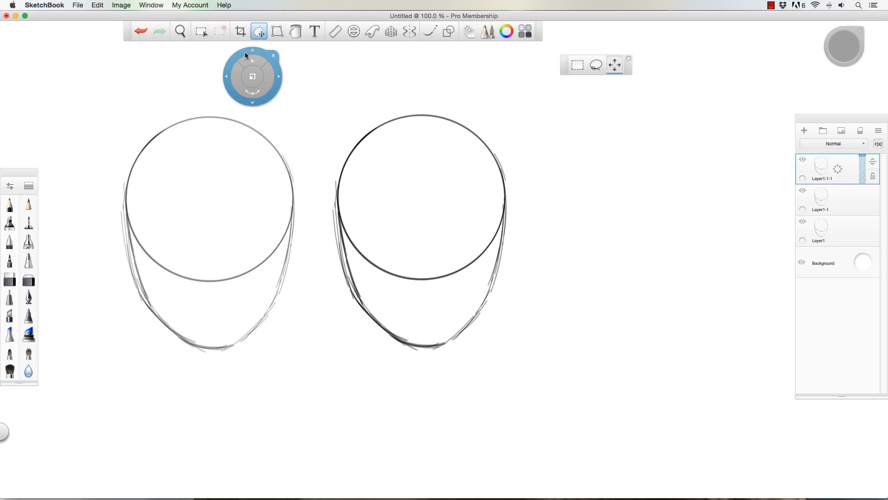
pyautogui.moveTo(245, 54); pyautogui.dragTo(470, 59)
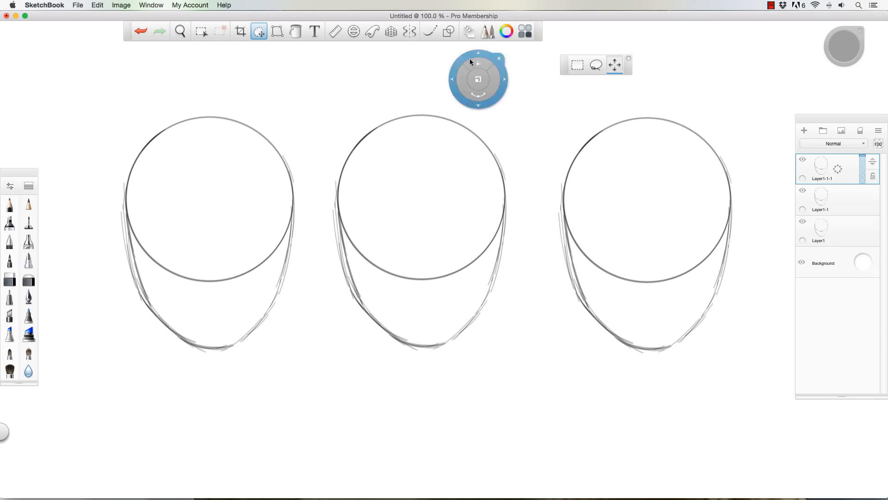
pyautogui.click(494, 110)
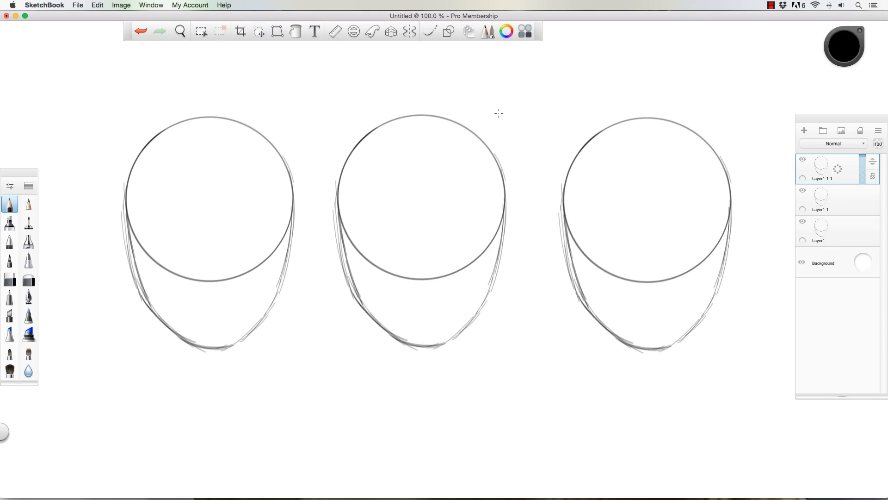
# - Make Layer1 the active layer and reinforce the first head's outline around the jaw, cheeks and cranium
pyautogui.click(802, 223)
pyautogui.click(803, 223)
pyautogui.click(842, 235)
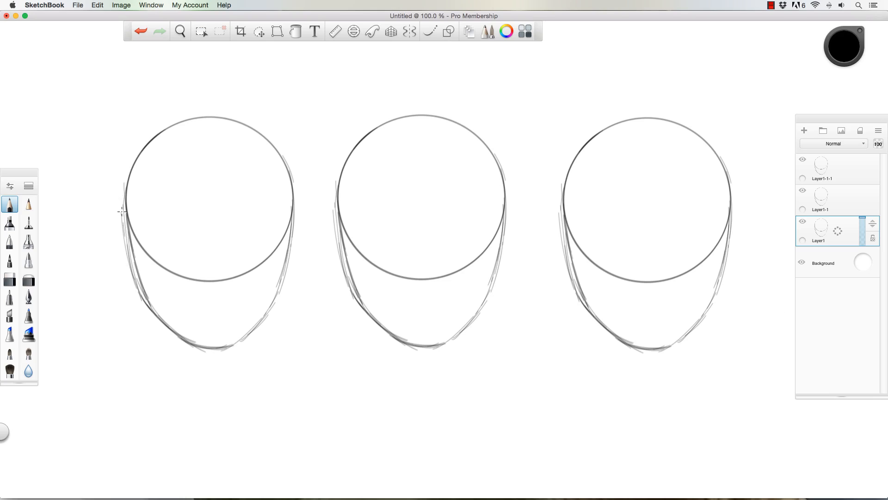
pyautogui.moveTo(122, 211)
pyautogui.mouseDown()
pyautogui.moveTo(133, 288)
pyautogui.moveTo(122, 215)
pyautogui.moveTo(136, 291)
pyautogui.moveTo(125, 228)
pyautogui.moveTo(139, 298)
pyautogui.moveTo(127, 256)
pyautogui.moveTo(159, 325)
pyautogui.moveTo(160, 312)
pyautogui.moveTo(191, 344)
pyautogui.moveTo(225, 348)
pyautogui.mouseUp()
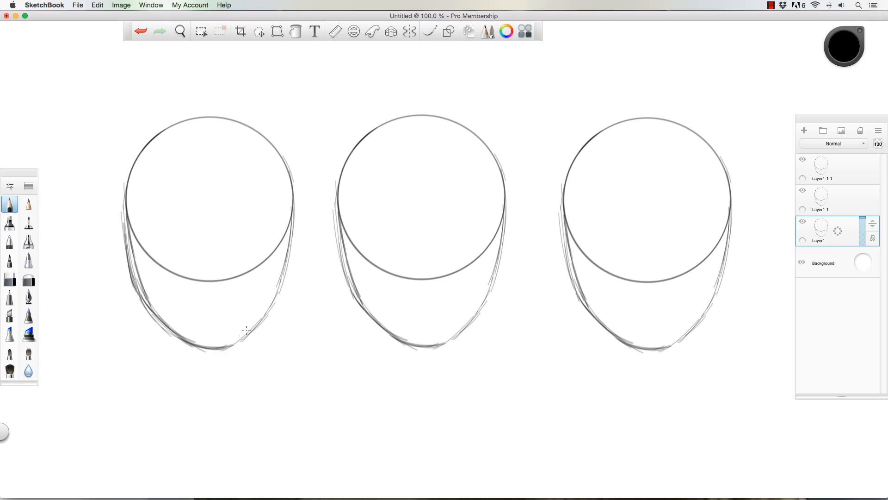
pyautogui.moveTo(290, 265)
pyautogui.mouseDown()
pyautogui.moveTo(291, 215)
pyautogui.moveTo(288, 268)
pyautogui.moveTo(291, 233)
pyautogui.mouseUp()
pyautogui.moveTo(283, 285)
pyautogui.mouseDown()
pyautogui.moveTo(262, 319)
pyautogui.moveTo(281, 287)
pyautogui.moveTo(235, 344)
pyautogui.moveTo(269, 305)
pyautogui.moveTo(220, 346)
pyautogui.mouseUp()
pyautogui.moveTo(133, 277)
pyautogui.mouseDown()
pyautogui.moveTo(121, 186)
pyautogui.moveTo(126, 205)
pyautogui.moveTo(139, 148)
pyautogui.moveTo(166, 131)
pyautogui.moveTo(239, 123)
pyautogui.moveTo(286, 227)
pyautogui.moveTo(281, 161)
pyautogui.moveTo(291, 250)
pyautogui.mouseUp()
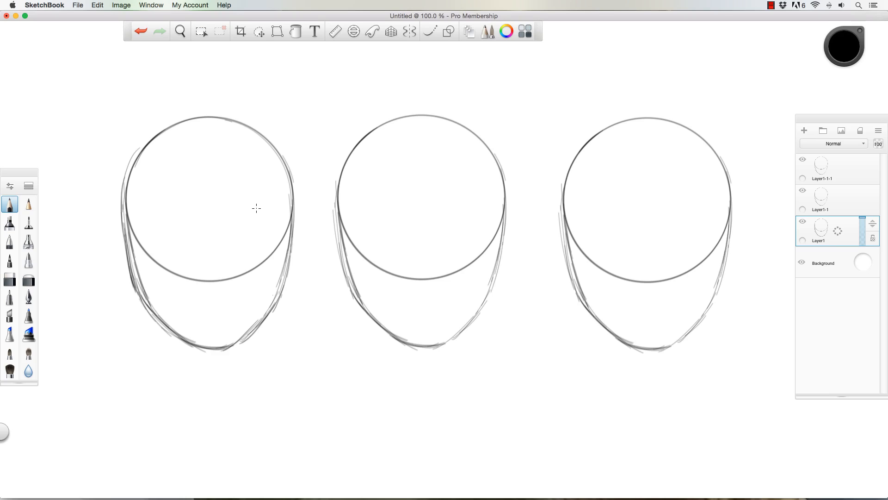
# - Sketch a slightly curved eye guideline across the first head and draw two almond-shaped eyes on it
pyautogui.moveTo(155, 227)
pyautogui.mouseDown()
pyautogui.moveTo(256, 226)
pyautogui.moveTo(196, 219)
pyautogui.moveTo(261, 225)
pyautogui.moveTo(155, 221)
pyautogui.moveTo(212, 217)
pyautogui.moveTo(147, 224)
pyautogui.moveTo(209, 212)
pyautogui.moveTo(190, 221)
pyautogui.moveTo(271, 230)
pyautogui.moveTo(146, 225)
pyautogui.mouseUp()
pyautogui.moveTo(204, 219); pyautogui.dragTo(151, 226)
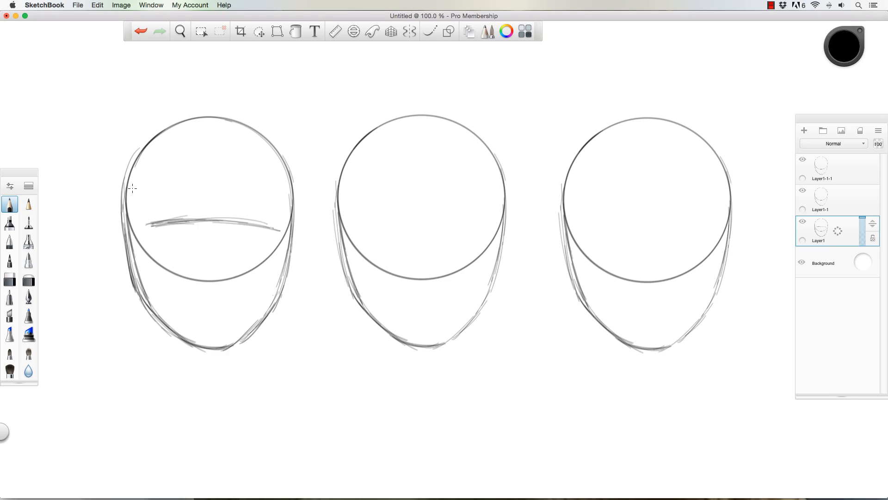
pyautogui.moveTo(182, 215)
pyautogui.mouseDown()
pyautogui.moveTo(159, 209)
pyautogui.moveTo(174, 212)
pyautogui.moveTo(140, 223)
pyautogui.moveTo(156, 212)
pyautogui.moveTo(147, 222)
pyautogui.moveTo(167, 211)
pyautogui.moveTo(152, 215)
pyautogui.moveTo(186, 215)
pyautogui.moveTo(175, 209)
pyautogui.moveTo(185, 215)
pyautogui.moveTo(147, 226)
pyautogui.mouseUp()
pyautogui.moveTo(229, 223)
pyautogui.mouseDown()
pyautogui.moveTo(244, 208)
pyautogui.moveTo(232, 210)
pyautogui.moveTo(270, 225)
pyautogui.moveTo(257, 214)
pyautogui.moveTo(229, 216)
pyautogui.moveTo(239, 209)
pyautogui.moveTo(267, 223)
pyautogui.moveTo(234, 214)
pyautogui.mouseUp()
pyautogui.moveTo(175, 215)
pyautogui.mouseDown()
pyautogui.moveTo(263, 213)
pyautogui.moveTo(251, 214)
pyautogui.mouseUp()
pyautogui.moveTo(183, 214)
pyautogui.mouseDown()
pyautogui.moveTo(187, 221)
pyautogui.moveTo(162, 228)
pyautogui.mouseUp()
pyautogui.moveTo(228, 219); pyautogui.dragTo(267, 229)
pyautogui.moveTo(183, 219)
pyautogui.mouseDown()
pyautogui.moveTo(161, 228)
pyautogui.moveTo(164, 211)
pyautogui.moveTo(187, 222)
pyautogui.moveTo(178, 212)
pyautogui.moveTo(152, 218)
pyautogui.moveTo(172, 209)
pyautogui.moveTo(189, 220)
pyautogui.mouseUp()
pyautogui.moveTo(254, 221)
pyautogui.mouseDown()
pyautogui.moveTo(273, 229)
pyautogui.moveTo(230, 216)
pyautogui.moveTo(228, 226)
pyautogui.moveTo(230, 215)
pyautogui.moveTo(179, 219)
pyautogui.moveTo(232, 222)
pyautogui.mouseUp()
# - Sketch the nose with its nostrils just above the circle's lower edge and draw the left ear
pyautogui.click(235, 256)
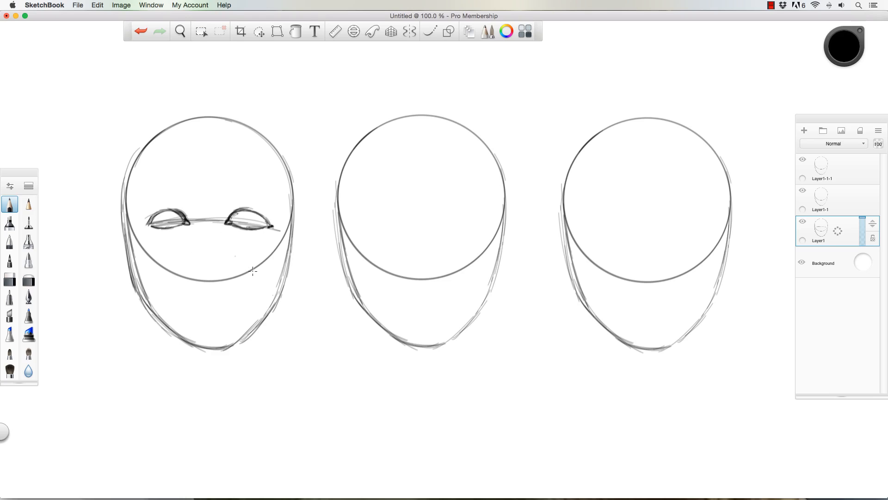
pyautogui.moveTo(144, 224); pyautogui.dragTo(165, 213)
pyautogui.moveTo(219, 268)
pyautogui.mouseDown()
pyautogui.moveTo(218, 269)
pyautogui.moveTo(193, 265)
pyautogui.moveTo(228, 269)
pyautogui.moveTo(210, 274)
pyautogui.mouseUp()
pyautogui.moveTo(123, 232)
pyautogui.mouseDown()
pyautogui.moveTo(121, 222)
pyautogui.moveTo(129, 229)
pyautogui.moveTo(112, 226)
pyautogui.moveTo(128, 246)
pyautogui.moveTo(111, 223)
pyautogui.moveTo(126, 225)
pyautogui.moveTo(112, 229)
pyautogui.moveTo(115, 250)
pyautogui.moveTo(115, 241)
pyautogui.moveTo(135, 284)
pyautogui.mouseUp()
pyautogui.moveTo(229, 259)
pyautogui.mouseDown()
pyautogui.moveTo(187, 264)
pyautogui.moveTo(193, 257)
pyautogui.moveTo(191, 266)
pyautogui.moveTo(215, 273)
pyautogui.moveTo(201, 267)
pyautogui.moveTo(206, 274)
pyautogui.moveTo(220, 257)
pyautogui.mouseUp()
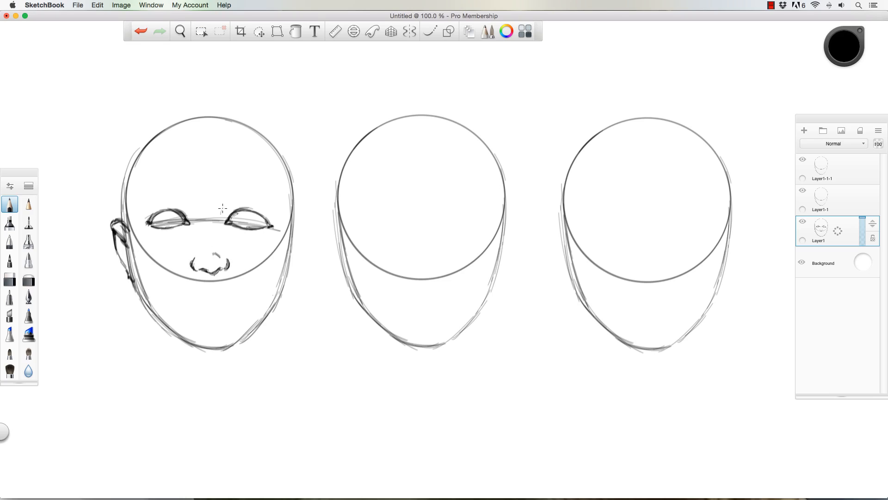
# - Add short marks at the bridge between the eyes and sketch the right ear to match the left
pyautogui.moveTo(222, 208)
pyautogui.mouseDown()
pyautogui.moveTo(197, 211)
pyautogui.moveTo(221, 211)
pyautogui.mouseUp()
pyautogui.moveTo(297, 218)
pyautogui.mouseDown()
pyautogui.moveTo(305, 224)
pyautogui.moveTo(290, 279)
pyautogui.moveTo(302, 234)
pyautogui.mouseUp()
pyautogui.moveTo(127, 269); pyautogui.dragTo(132, 277)
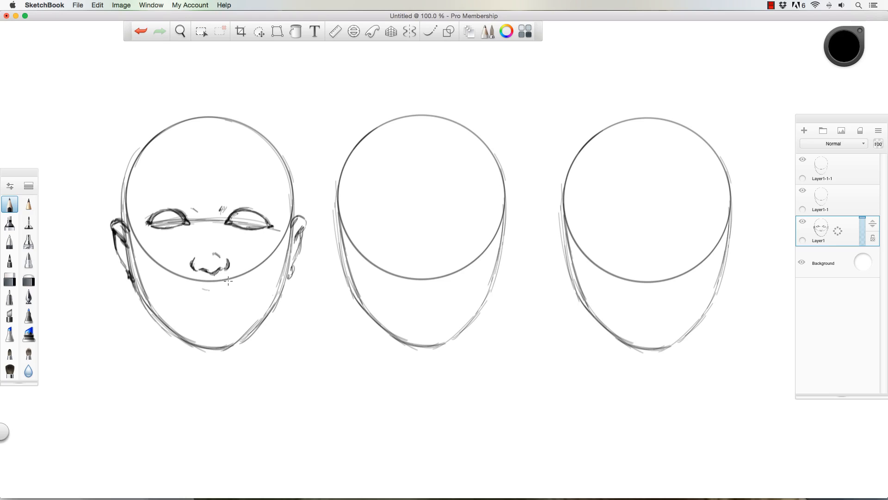
# - Draw the mouth below the nose with an upper lip, a lower lip and a short chin crease
pyautogui.moveTo(192, 259)
pyautogui.mouseDown()
pyautogui.moveTo(226, 269)
pyautogui.moveTo(192, 262)
pyautogui.moveTo(204, 288)
pyautogui.moveTo(232, 291)
pyautogui.moveTo(198, 286)
pyautogui.moveTo(185, 295)
pyautogui.moveTo(223, 295)
pyautogui.mouseUp()
pyautogui.click(191, 180)
pyautogui.moveTo(218, 306)
pyautogui.mouseDown()
pyautogui.moveTo(225, 304)
pyautogui.moveTo(181, 294)
pyautogui.moveTo(240, 293)
pyautogui.mouseUp()
pyautogui.moveTo(207, 317)
pyautogui.mouseDown()
pyautogui.moveTo(223, 320)
pyautogui.moveTo(201, 318)
pyautogui.mouseUp()
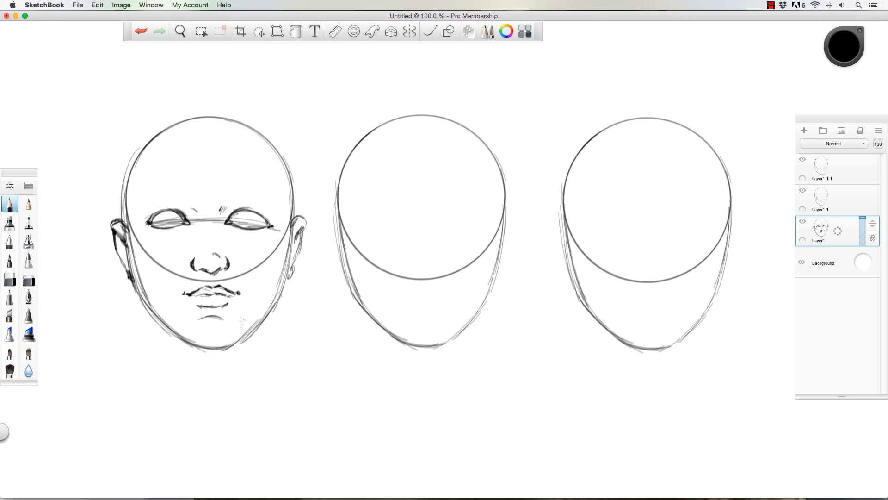
# - Add the nostril wings and darken the jawline on both sides down to the chin
pyautogui.moveTo(190, 262)
pyautogui.mouseDown()
pyautogui.moveTo(226, 270)
pyautogui.moveTo(184, 264)
pyautogui.moveTo(230, 257)
pyautogui.moveTo(237, 265)
pyautogui.mouseUp()
pyautogui.moveTo(293, 222)
pyautogui.mouseDown()
pyautogui.moveTo(280, 297)
pyautogui.moveTo(283, 289)
pyautogui.moveTo(258, 329)
pyautogui.moveTo(277, 307)
pyautogui.moveTo(248, 337)
pyautogui.moveTo(219, 353)
pyautogui.mouseUp()
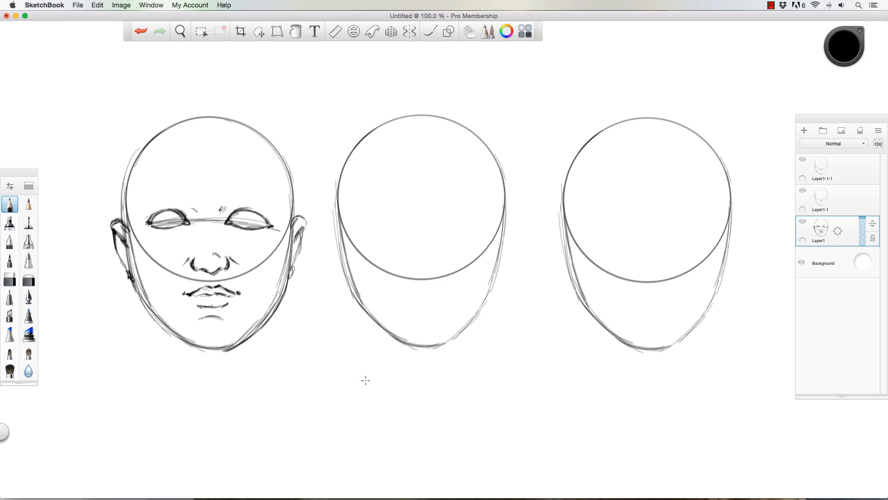
pyautogui.moveTo(132, 253)
pyautogui.mouseDown()
pyautogui.moveTo(143, 299)
pyautogui.moveTo(170, 329)
pyautogui.mouseUp()
pyautogui.moveTo(141, 300)
pyautogui.mouseDown()
pyautogui.moveTo(200, 348)
pyautogui.moveTo(193, 339)
pyautogui.moveTo(228, 347)
pyautogui.moveTo(211, 349)
pyautogui.moveTo(233, 343)
pyautogui.moveTo(197, 341)
pyautogui.moveTo(232, 344)
pyautogui.moveTo(212, 350)
pyautogui.moveTo(224, 348)
pyautogui.moveTo(170, 328)
pyautogui.mouseUp()
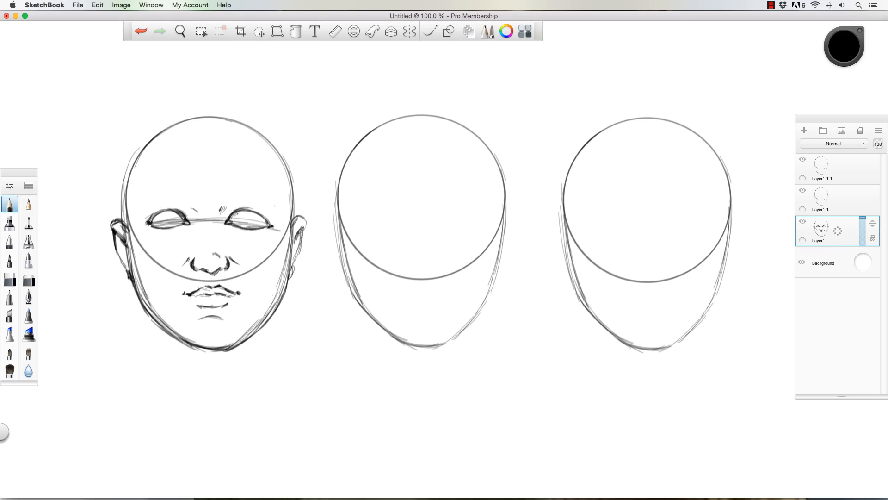
# - Switch to a smaller hard eraser and clean up the stray construction lines along the inside of the jaw
pyautogui.click(12, 279)
pyautogui.moveTo(283, 264); pyautogui.dragTo(272, 264)
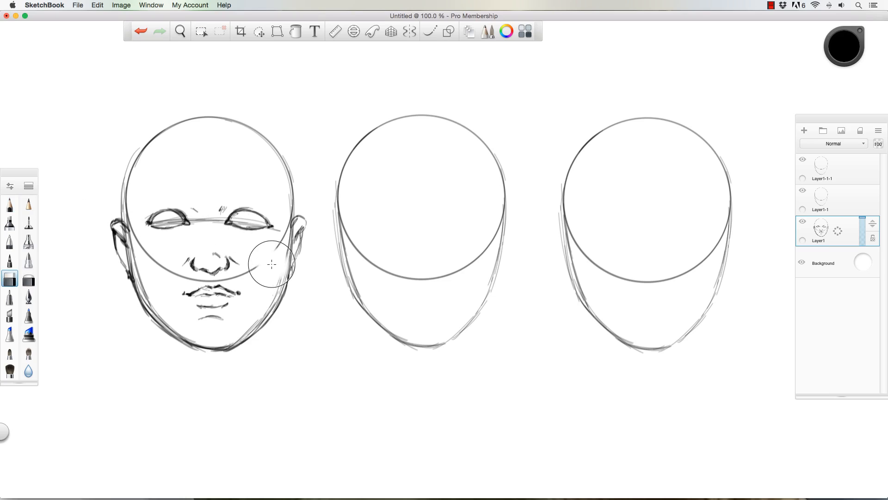
pyautogui.press('super+z')
pyautogui.press('[')
pyautogui.press('[')
pyautogui.press('[')
pyautogui.press('[')
pyautogui.press('[')
pyautogui.press('[')
pyautogui.press('[')
pyautogui.press('[')
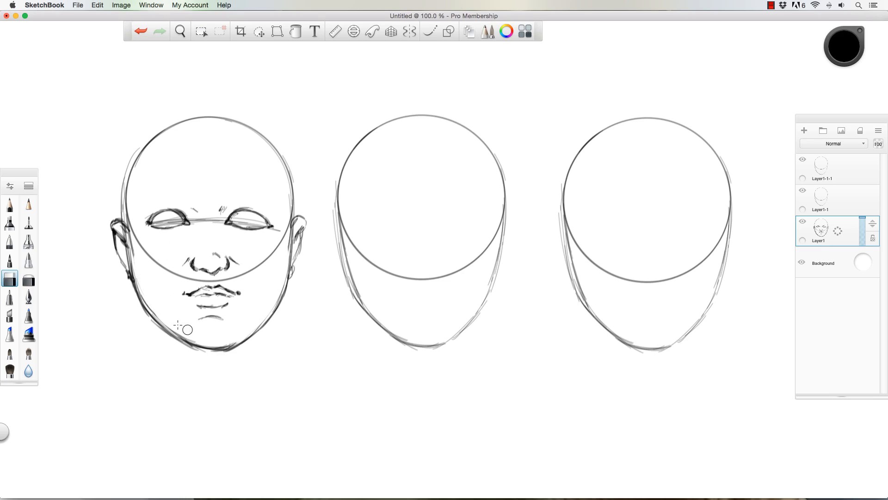
pyautogui.moveTo(193, 337); pyautogui.dragTo(151, 307)
# - Enlarge the eraser and remove the circle's lower arc and the guideline running through and between the eyes
pyautogui.press(']')
pyautogui.press(']')
pyautogui.press(']')
pyautogui.press(']')
pyautogui.press(']')
pyautogui.moveTo(139, 231)
pyautogui.mouseDown()
pyautogui.moveTo(170, 271)
pyautogui.moveTo(227, 281)
pyautogui.moveTo(266, 259)
pyautogui.moveTo(292, 219)
pyautogui.moveTo(131, 222)
pyautogui.moveTo(134, 255)
pyautogui.mouseUp()
pyautogui.moveTo(160, 221)
pyautogui.mouseDown()
pyautogui.moveTo(178, 221)
pyautogui.moveTo(155, 222)
pyautogui.mouseUp()
pyautogui.moveTo(210, 219)
pyautogui.mouseDown()
pyautogui.moveTo(194, 220)
pyautogui.moveTo(278, 231)
pyautogui.mouseUp()
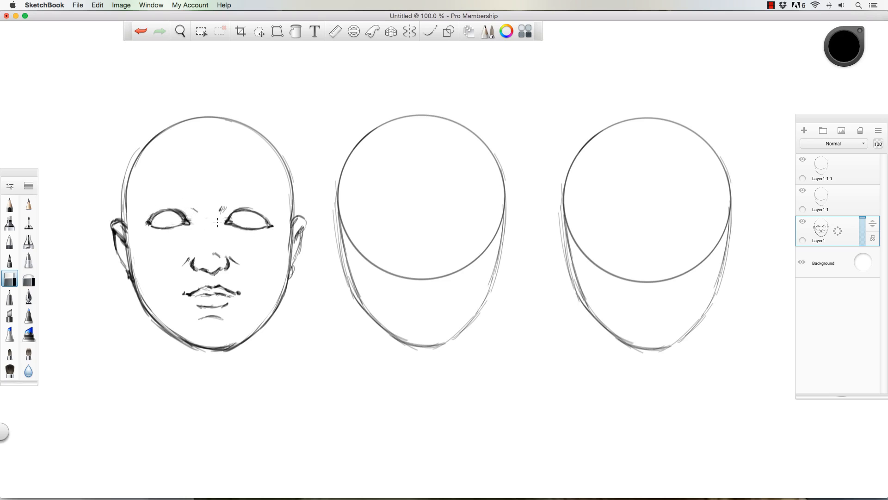
# - Return to the pencil, refine the eyelids and inner eye corners, and draw round irises in both eyes
pyautogui.click(9, 203)
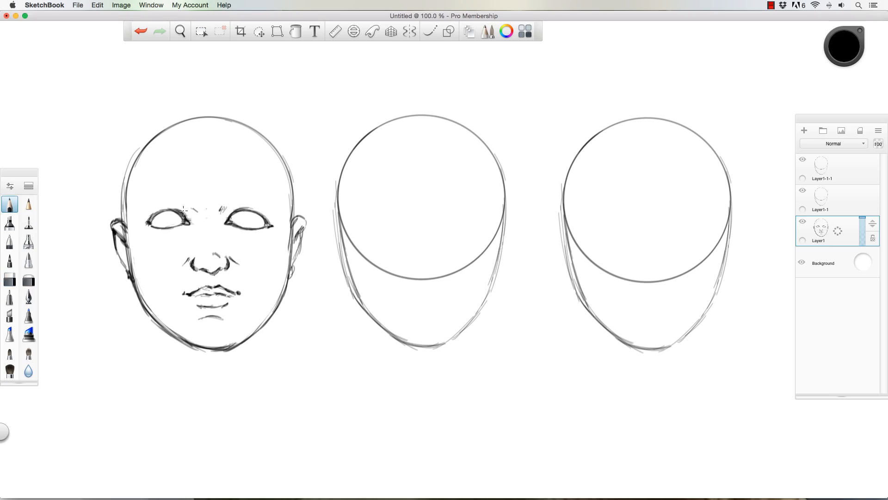
pyautogui.moveTo(191, 225)
pyautogui.mouseDown()
pyautogui.moveTo(232, 231)
pyautogui.moveTo(221, 221)
pyautogui.moveTo(238, 235)
pyautogui.mouseUp()
pyautogui.moveTo(226, 213); pyautogui.dragTo(257, 209)
pyautogui.moveTo(148, 215)
pyautogui.mouseDown()
pyautogui.moveTo(175, 204)
pyautogui.moveTo(164, 206)
pyautogui.moveTo(185, 215)
pyautogui.moveTo(182, 207)
pyautogui.moveTo(148, 214)
pyautogui.moveTo(189, 216)
pyautogui.mouseUp()
pyautogui.moveTo(159, 210); pyautogui.dragTo(167, 202)
pyautogui.moveTo(161, 211); pyautogui.dragTo(153, 218)
pyautogui.moveTo(176, 212)
pyautogui.mouseDown()
pyautogui.moveTo(173, 225)
pyautogui.moveTo(157, 220)
pyautogui.moveTo(166, 227)
pyautogui.moveTo(159, 213)
pyautogui.mouseUp()
pyautogui.moveTo(242, 211)
pyautogui.mouseDown()
pyautogui.moveTo(238, 221)
pyautogui.moveTo(251, 225)
pyautogui.moveTo(241, 224)
pyautogui.mouseUp()
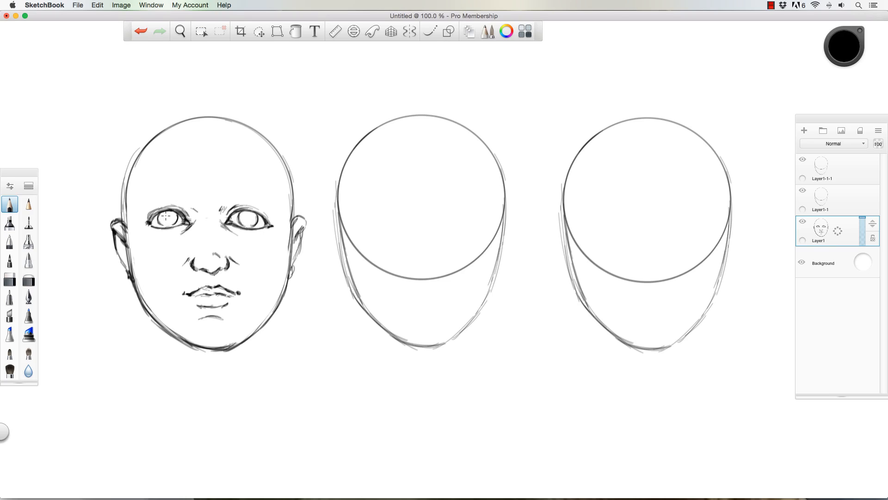
# - Draw the pupils and add shading within the irises of both eyes
pyautogui.moveTo(166, 216)
pyautogui.mouseDown()
pyautogui.moveTo(171, 222)
pyautogui.moveTo(170, 205)
pyautogui.mouseUp()
pyautogui.moveTo(245, 217); pyautogui.dragTo(250, 219)
pyautogui.click(231, 198)
pyautogui.moveTo(162, 218)
pyautogui.mouseDown()
pyautogui.moveTo(170, 214)
pyautogui.moveTo(168, 224)
pyautogui.mouseUp()
pyautogui.moveTo(239, 217); pyautogui.dragTo(248, 222)
# - Draw arched eyebrows above both eyes with short hair-like strokes
pyautogui.moveTo(186, 193)
pyautogui.mouseDown()
pyautogui.moveTo(171, 186)
pyautogui.moveTo(142, 202)
pyautogui.mouseUp()
pyautogui.moveTo(221, 193)
pyautogui.mouseDown()
pyautogui.moveTo(270, 199)
pyautogui.moveTo(231, 191)
pyautogui.moveTo(265, 194)
pyautogui.moveTo(247, 188)
pyautogui.moveTo(168, 190)
pyautogui.moveTo(188, 191)
pyautogui.mouseUp()
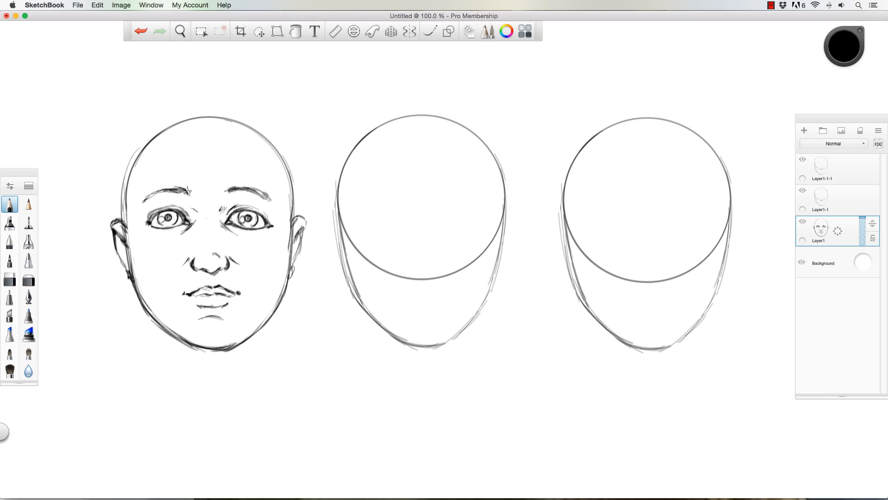
pyautogui.moveTo(266, 196)
pyautogui.mouseDown()
pyautogui.moveTo(228, 192)
pyautogui.moveTo(267, 197)
pyautogui.mouseUp()
# - Sketch short vertical neck lines below the jaw on both sides of the chin
pyautogui.moveTo(166, 330)
pyautogui.mouseDown()
pyautogui.moveTo(167, 348)
pyautogui.moveTo(171, 335)
pyautogui.mouseUp()
pyautogui.moveTo(255, 334)
pyautogui.mouseDown()
pyautogui.moveTo(254, 349)
pyautogui.moveTo(254, 334)
pyautogui.mouseUp()
pyautogui.moveTo(170, 351); pyautogui.dragTo(168, 333)
pyautogui.moveTo(257, 334); pyautogui.dragTo(253, 350)
pyautogui.moveTo(165, 328); pyautogui.dragTo(167, 345)
pyautogui.moveTo(258, 331); pyautogui.dragTo(257, 345)
pyautogui.moveTo(167, 336); pyautogui.dragTo(169, 352)
pyautogui.moveTo(157, 320); pyautogui.dragTo(165, 348)
pyautogui.moveTo(262, 324); pyautogui.dragTo(263, 338)
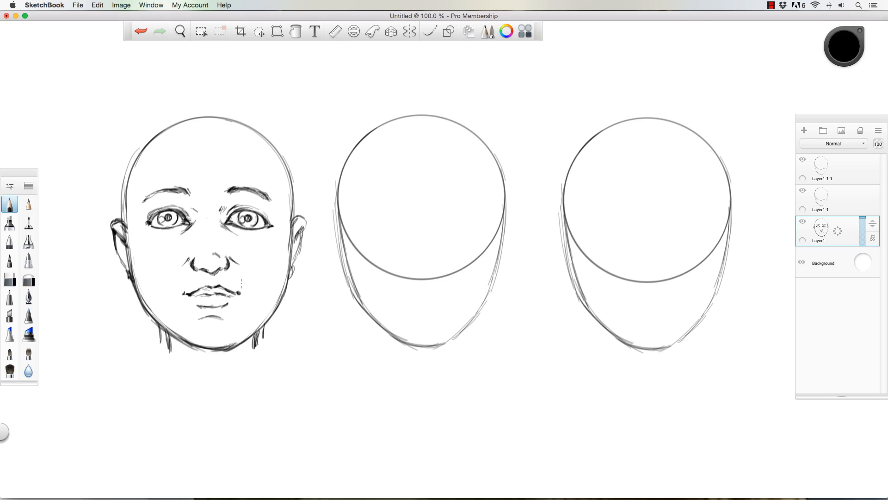
# - Remove the inner neck strokes on both sides and darken the outer left neck line
pyautogui.moveTo(173, 346); pyautogui.dragTo(172, 342)
pyautogui.moveTo(252, 349)
pyautogui.mouseDown()
pyautogui.moveTo(258, 335)
pyautogui.moveTo(250, 357)
pyautogui.mouseUp()
pyautogui.moveTo(162, 325); pyautogui.dragTo(164, 345)
# - Draw a larger cranium outline outside the circle, arching over the head from ear to ear
pyautogui.moveTo(122, 219)
pyautogui.mouseDown()
pyautogui.moveTo(119, 153)
pyautogui.moveTo(139, 129)
pyautogui.mouseUp()
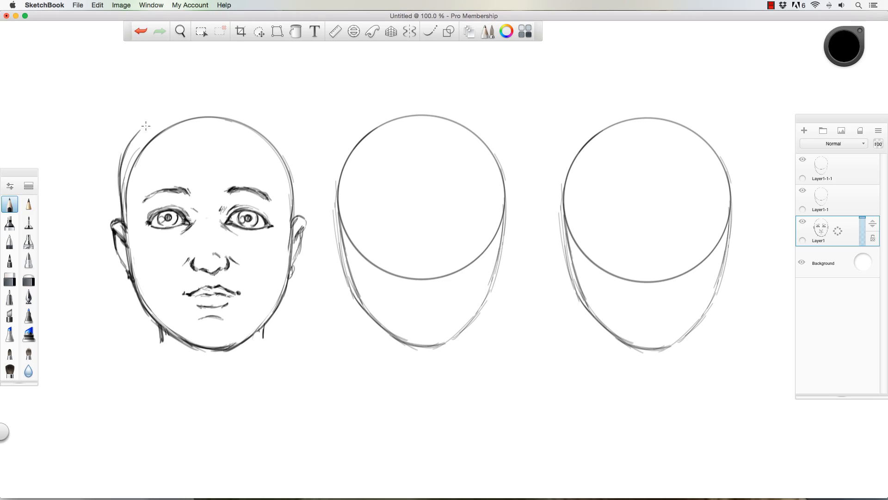
pyautogui.moveTo(123, 174)
pyautogui.mouseDown()
pyautogui.moveTo(157, 120)
pyautogui.moveTo(134, 140)
pyautogui.moveTo(151, 124)
pyautogui.mouseUp()
pyautogui.moveTo(125, 152)
pyautogui.mouseDown()
pyautogui.moveTo(197, 102)
pyautogui.moveTo(246, 108)
pyautogui.moveTo(295, 157)
pyautogui.moveTo(294, 185)
pyautogui.mouseUp()
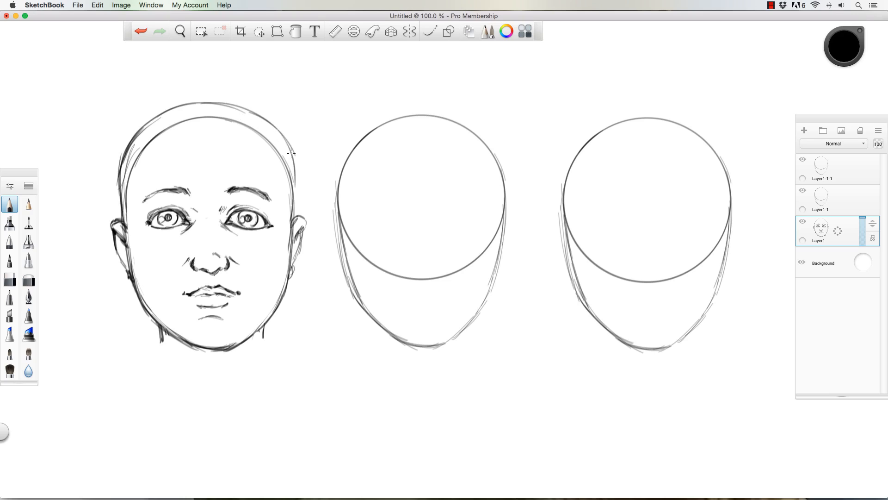
pyautogui.moveTo(288, 150); pyautogui.dragTo(298, 218)
pyautogui.moveTo(298, 179); pyautogui.dragTo(293, 227)
pyautogui.moveTo(301, 163); pyautogui.dragTo(296, 219)
pyautogui.moveTo(284, 138); pyautogui.dragTo(295, 158)
pyautogui.moveTo(127, 185); pyautogui.dragTo(121, 226)
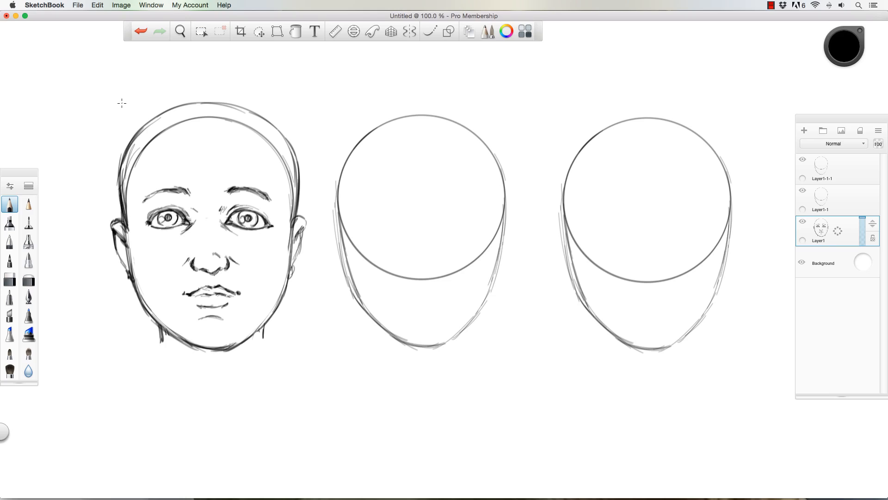
# - Erase the original circle across the forehead and temples, and touch up the eyes and nose with the pencil
pyautogui.moveTo(139, 155)
pyautogui.mouseDown()
pyautogui.moveTo(126, 202)
pyautogui.moveTo(158, 133)
pyautogui.moveTo(203, 117)
pyautogui.moveTo(268, 144)
pyautogui.moveTo(290, 187)
pyautogui.moveTo(291, 224)
pyautogui.mouseUp()
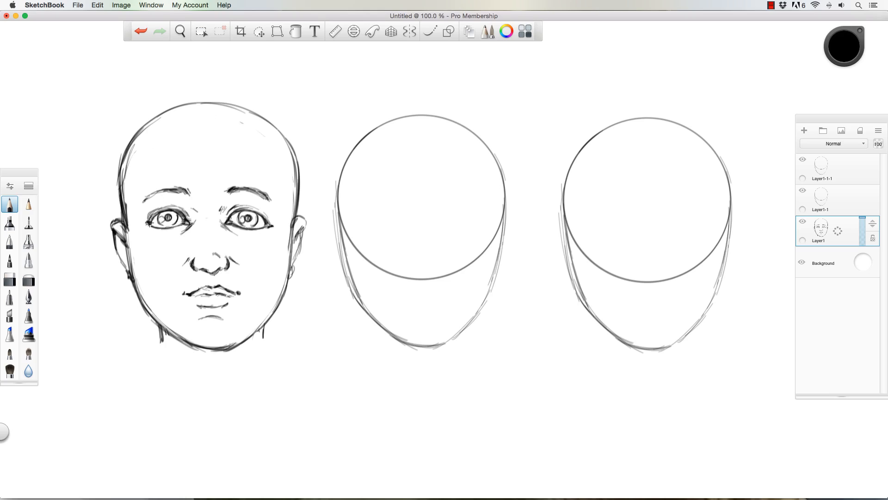
pyautogui.moveTo(148, 221)
pyautogui.mouseDown()
pyautogui.moveTo(170, 209)
pyautogui.moveTo(187, 221)
pyautogui.moveTo(245, 207)
pyautogui.moveTo(269, 227)
pyautogui.mouseUp()
pyautogui.moveTo(198, 268); pyautogui.dragTo(218, 266)
# - Lasso each eye together with its eyebrow and move it slightly outward from the nose
pyautogui.click(259, 31)
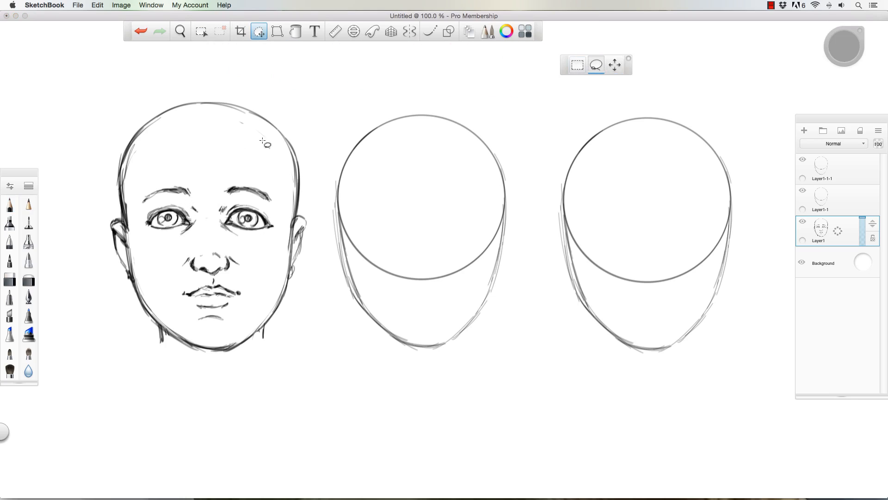
pyautogui.moveTo(218, 225)
pyautogui.mouseDown()
pyautogui.moveTo(244, 173)
pyautogui.moveTo(282, 213)
pyautogui.moveTo(220, 229)
pyautogui.mouseUp()
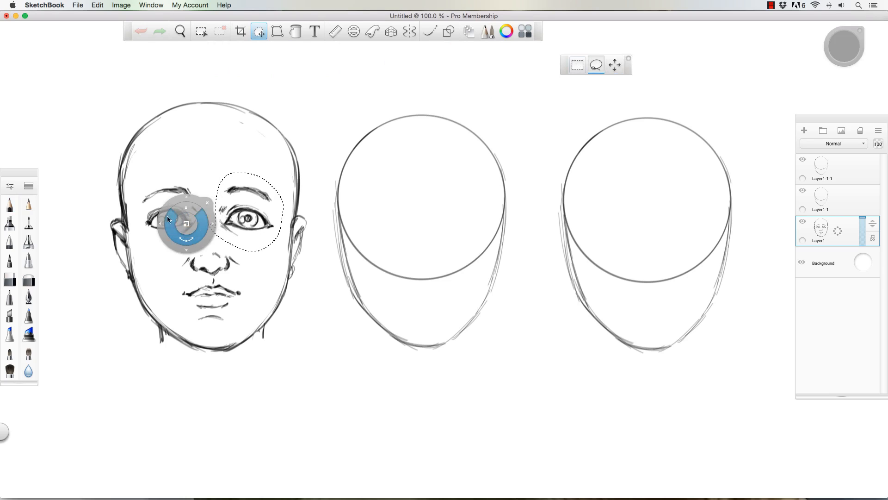
pyautogui.moveTo(167, 218); pyautogui.dragTo(200, 206)
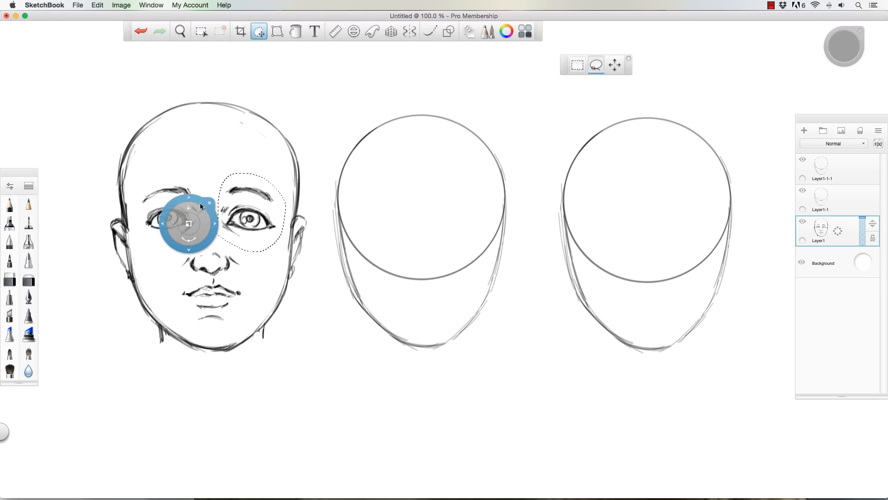
pyautogui.moveTo(139, 204)
pyautogui.mouseDown()
pyautogui.moveTo(180, 248)
pyautogui.moveTo(110, 204)
pyautogui.mouseUp()
pyautogui.click(137, 211)
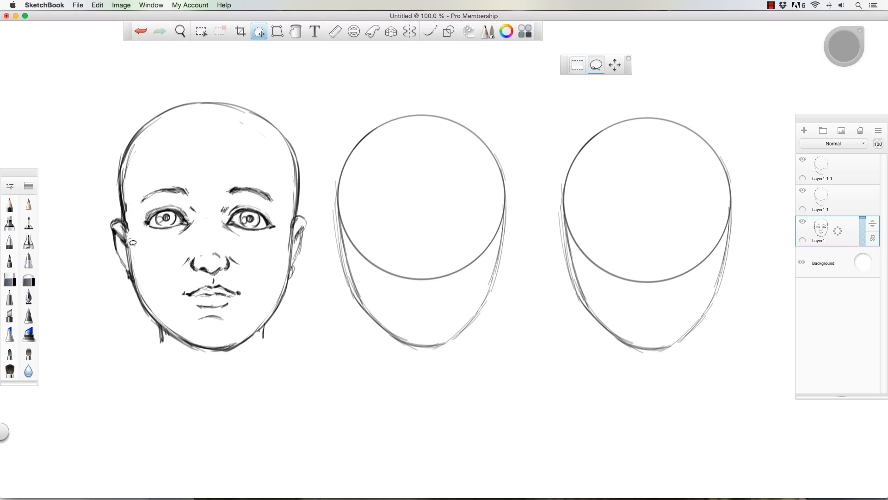
# - Sketch hair strands with the pencil from the centre parting across the right side of the forehead and down past the temple
pyautogui.click(9, 204)
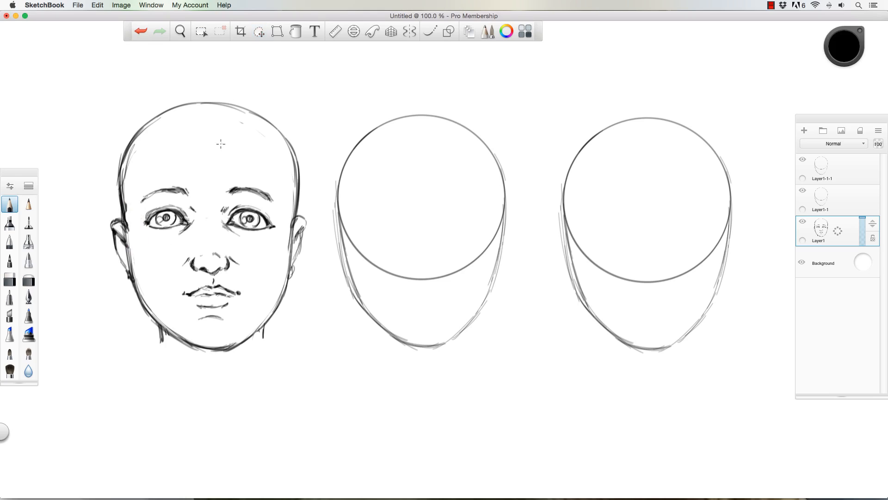
pyautogui.moveTo(228, 147)
pyautogui.mouseDown()
pyautogui.moveTo(245, 164)
pyautogui.moveTo(262, 164)
pyautogui.mouseUp()
pyautogui.moveTo(236, 134); pyautogui.dragTo(276, 156)
pyautogui.moveTo(227, 122); pyautogui.dragTo(237, 134)
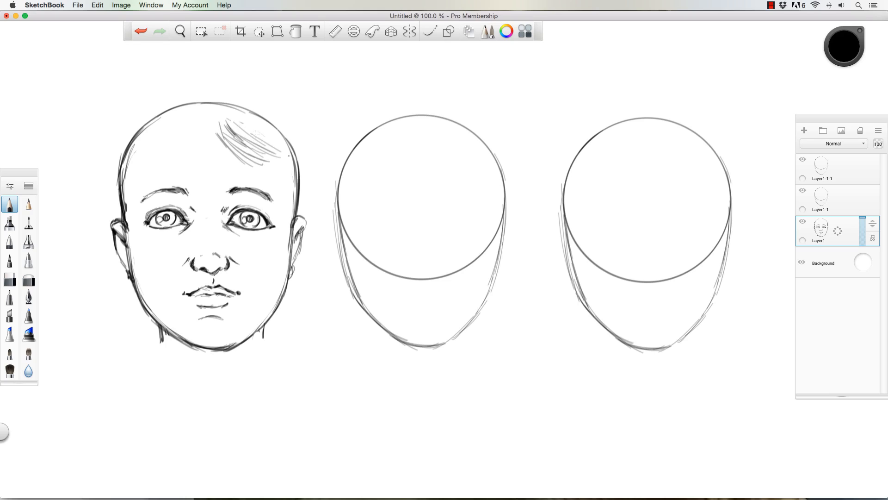
pyautogui.moveTo(232, 121)
pyautogui.mouseDown()
pyautogui.moveTo(271, 141)
pyautogui.moveTo(280, 163)
pyautogui.mouseUp()
pyautogui.moveTo(282, 180); pyautogui.dragTo(297, 195)
pyautogui.moveTo(296, 163); pyautogui.dragTo(305, 200)
pyautogui.moveTo(272, 138); pyautogui.dragTo(301, 171)
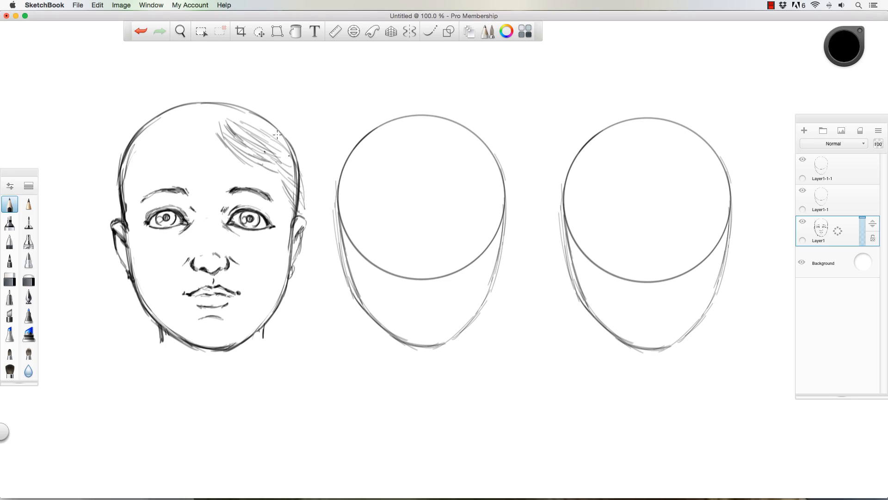
# - Add hair strands over the right side of the crown, extending outside the cranium outline
pyautogui.moveTo(246, 110); pyautogui.dragTo(287, 132)
pyautogui.moveTo(237, 103)
pyautogui.mouseDown()
pyautogui.moveTo(276, 124)
pyautogui.moveTo(240, 100)
pyautogui.moveTo(291, 133)
pyautogui.mouseUp()
pyautogui.moveTo(239, 100); pyautogui.dragTo(288, 135)
pyautogui.moveTo(234, 93)
pyautogui.mouseDown()
pyautogui.moveTo(276, 112)
pyautogui.moveTo(310, 176)
pyautogui.mouseUp()
pyautogui.moveTo(291, 127); pyautogui.dragTo(304, 166)
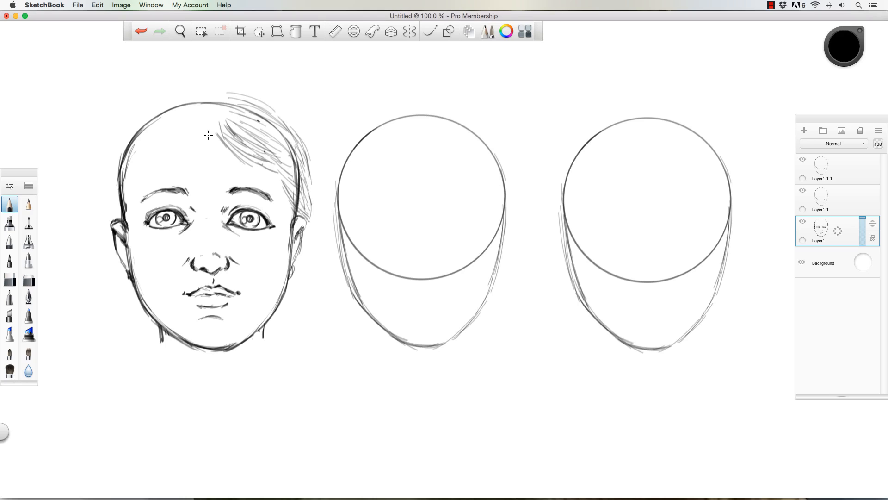
# - Complete the centre parting and sketch hair strands sweeping from it over the left side of the forehead
pyautogui.moveTo(213, 133); pyautogui.dragTo(226, 152)
pyautogui.moveTo(207, 127); pyautogui.dragTo(234, 144)
pyautogui.moveTo(199, 122)
pyautogui.mouseDown()
pyautogui.moveTo(146, 167)
pyautogui.moveTo(162, 158)
pyautogui.mouseUp()
pyautogui.moveTo(200, 118); pyautogui.dragTo(171, 150)
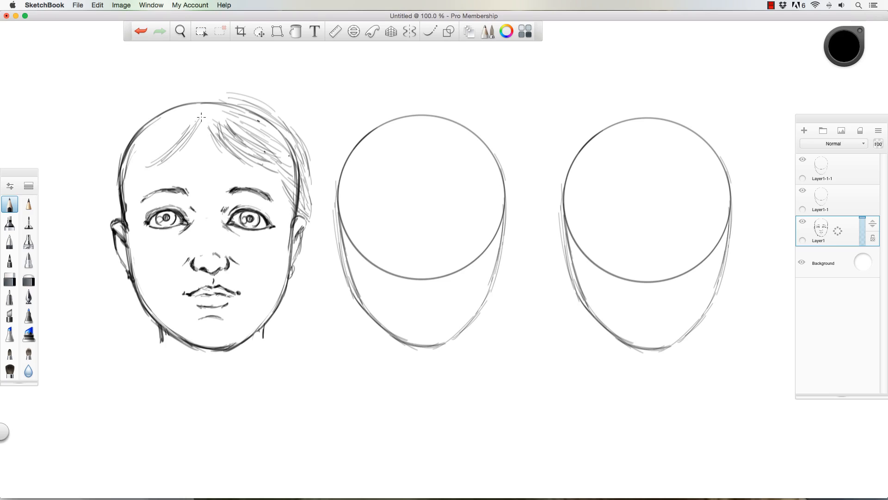
pyautogui.moveTo(201, 116); pyautogui.dragTo(167, 143)
pyautogui.moveTo(194, 116); pyautogui.dragTo(158, 149)
pyautogui.moveTo(206, 114); pyautogui.dragTo(171, 140)
pyautogui.moveTo(198, 101); pyautogui.dragTo(155, 144)
pyautogui.moveTo(211, 100)
pyautogui.mouseDown()
pyautogui.moveTo(151, 117)
pyautogui.moveTo(195, 95)
pyautogui.moveTo(133, 131)
pyautogui.moveTo(149, 130)
pyautogui.moveTo(129, 170)
pyautogui.moveTo(170, 140)
pyautogui.moveTo(147, 160)
pyautogui.mouseUp()
pyautogui.moveTo(157, 159); pyautogui.dragTo(140, 174)
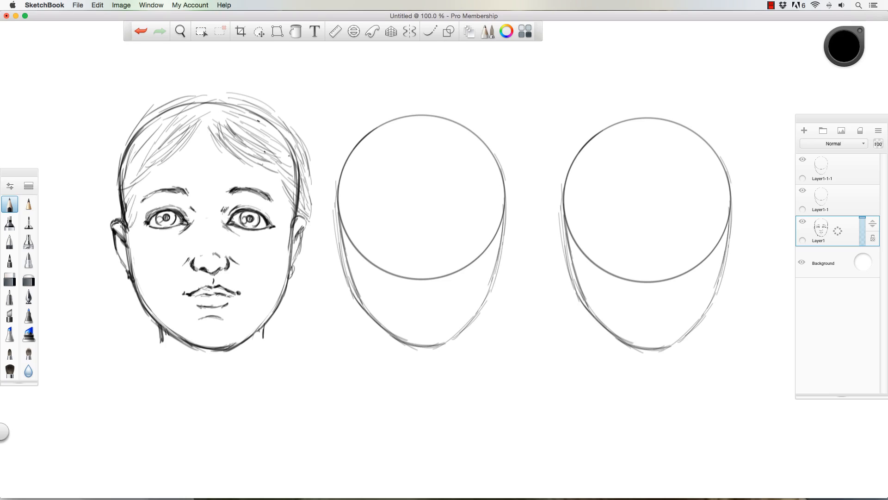
# - Fill the left temple with strands and add outer hair volume over the left side of the crown
pyautogui.moveTo(150, 151); pyautogui.dragTo(126, 178)
pyautogui.moveTo(146, 129); pyautogui.dragTo(131, 147)
pyautogui.moveTo(162, 123); pyautogui.dragTo(135, 140)
pyautogui.moveTo(163, 104); pyautogui.dragTo(124, 134)
pyautogui.moveTo(154, 107); pyautogui.dragTo(210, 86)
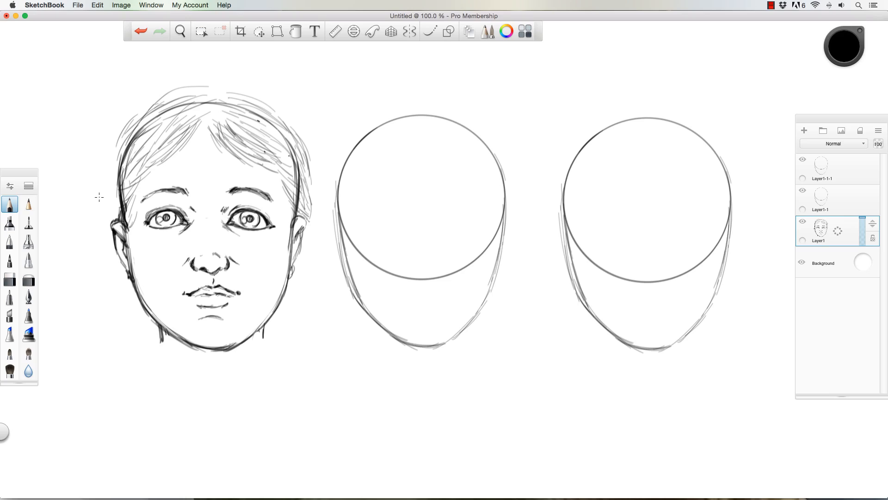
# - Sketch a long looping pigtail on the left side of the head, ending in loose strands near chin level
pyautogui.moveTo(123, 140); pyautogui.dragTo(99, 172)
pyautogui.moveTo(119, 134); pyautogui.dragTo(96, 173)
pyautogui.moveTo(122, 145)
pyautogui.mouseDown()
pyautogui.moveTo(100, 170)
pyautogui.moveTo(88, 239)
pyautogui.mouseUp()
pyautogui.moveTo(87, 202); pyautogui.dragTo(102, 279)
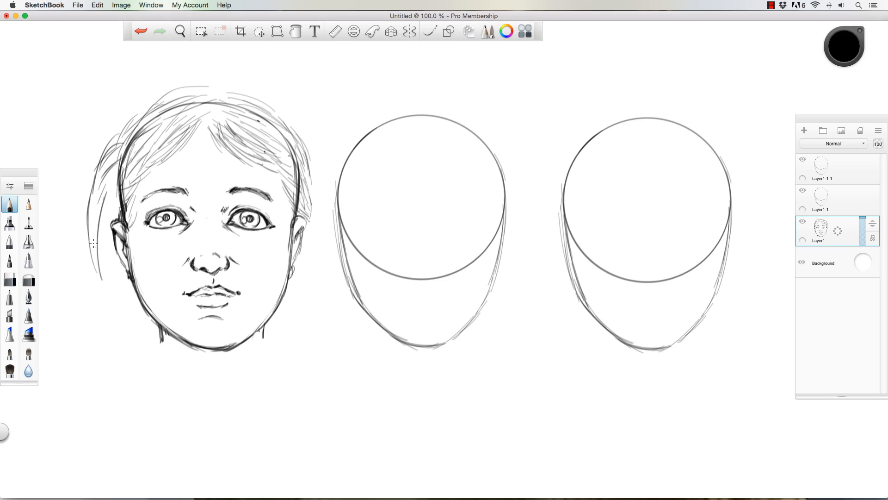
pyautogui.moveTo(94, 244); pyautogui.dragTo(104, 297)
pyautogui.moveTo(91, 270); pyautogui.dragTo(112, 317)
pyautogui.moveTo(103, 279); pyautogui.dragTo(123, 316)
pyautogui.moveTo(101, 241); pyautogui.dragTo(105, 272)
pyautogui.moveTo(112, 190); pyautogui.dragTo(103, 240)
pyautogui.moveTo(115, 193); pyautogui.dragTo(104, 273)
pyautogui.moveTo(110, 319); pyautogui.dragTo(113, 348)
pyautogui.moveTo(112, 324); pyautogui.dragTo(116, 342)
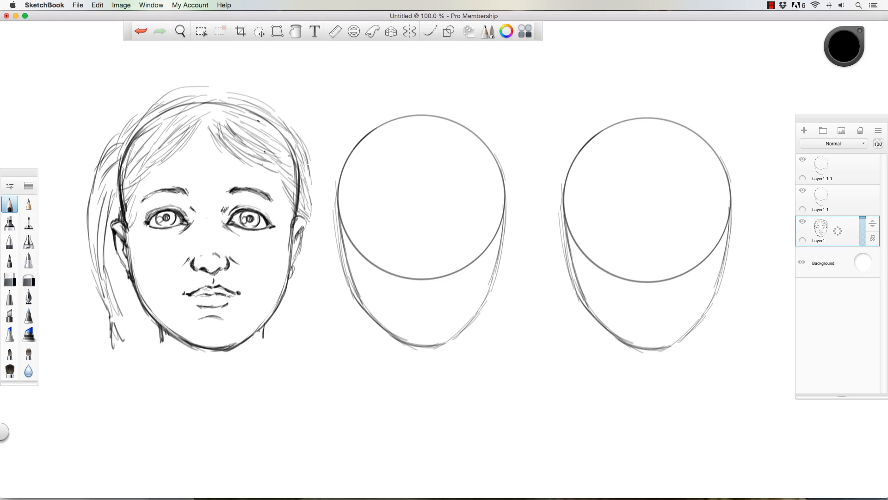
# - Sketch a matching pigtail on the right side of the head, ending in loose strands near chin level
pyautogui.moveTo(290, 140)
pyautogui.mouseDown()
pyautogui.moveTo(318, 209)
pyautogui.moveTo(309, 151)
pyautogui.moveTo(292, 133)
pyautogui.moveTo(326, 201)
pyautogui.mouseUp()
pyautogui.moveTo(320, 149); pyautogui.dragTo(330, 238)
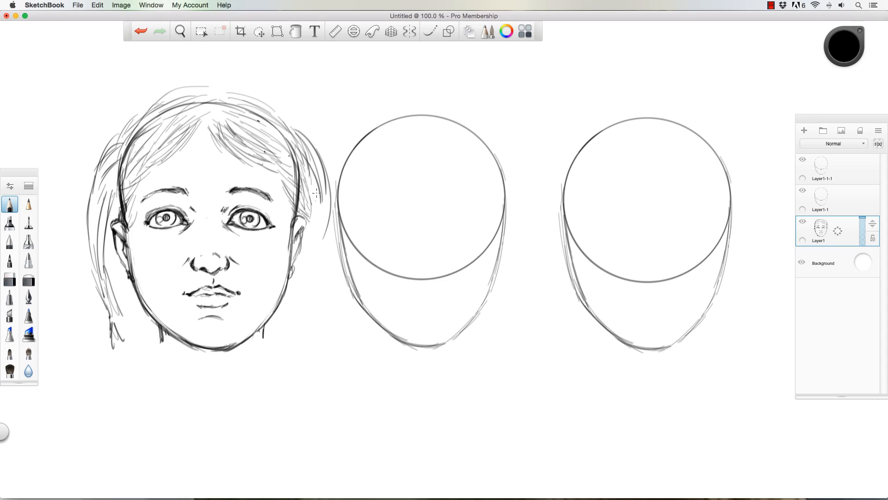
pyautogui.moveTo(319, 197); pyautogui.dragTo(316, 263)
pyautogui.moveTo(326, 232); pyautogui.dragTo(308, 289)
pyautogui.moveTo(318, 259); pyautogui.dragTo(299, 322)
pyautogui.moveTo(318, 289)
pyautogui.mouseDown()
pyautogui.moveTo(304, 333)
pyautogui.moveTo(321, 339)
pyautogui.mouseUp()
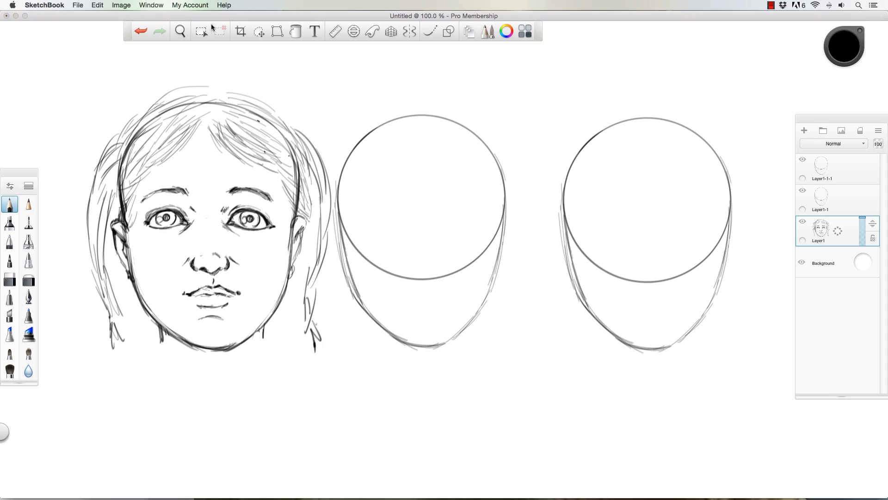
# - Lasso both eyes together with their eyebrows and move them slightly downward on the face
pyautogui.click(259, 31)
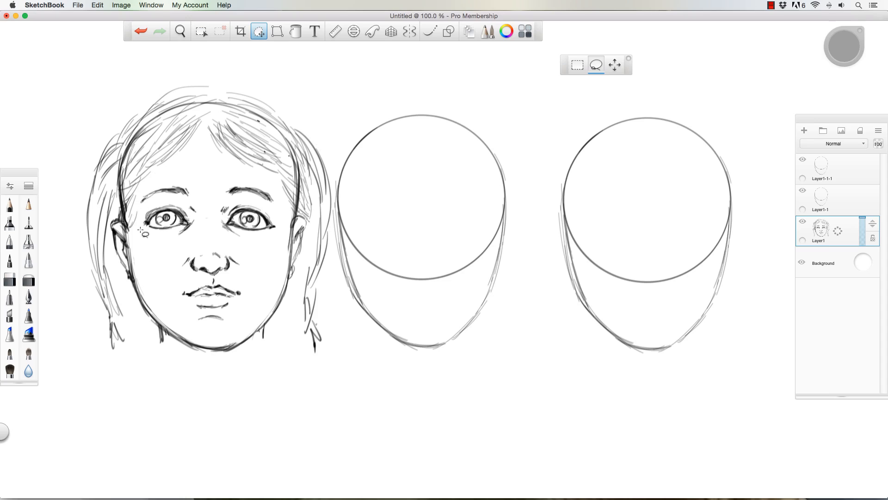
pyautogui.moveTo(143, 231)
pyautogui.mouseDown()
pyautogui.moveTo(176, 175)
pyautogui.moveTo(275, 191)
pyautogui.moveTo(226, 247)
pyautogui.moveTo(141, 243)
pyautogui.moveTo(115, 219)
pyautogui.mouseUp()
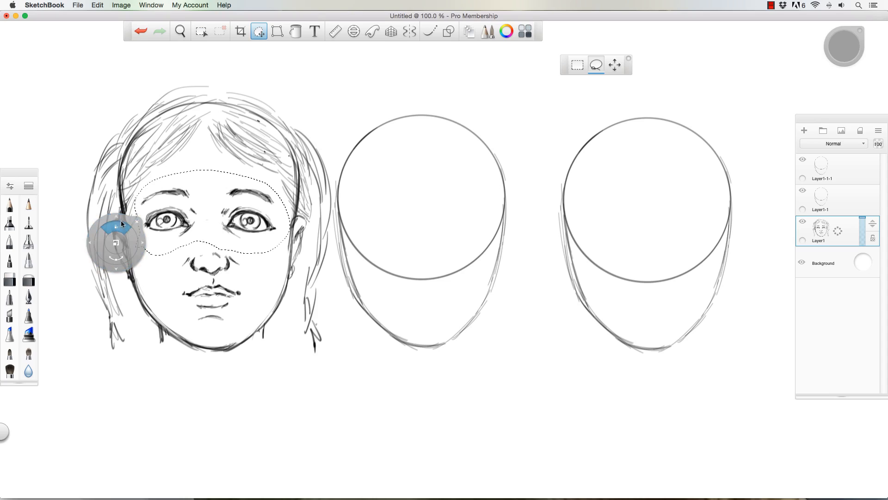
pyautogui.click(135, 219)
pyautogui.click(12, 200)
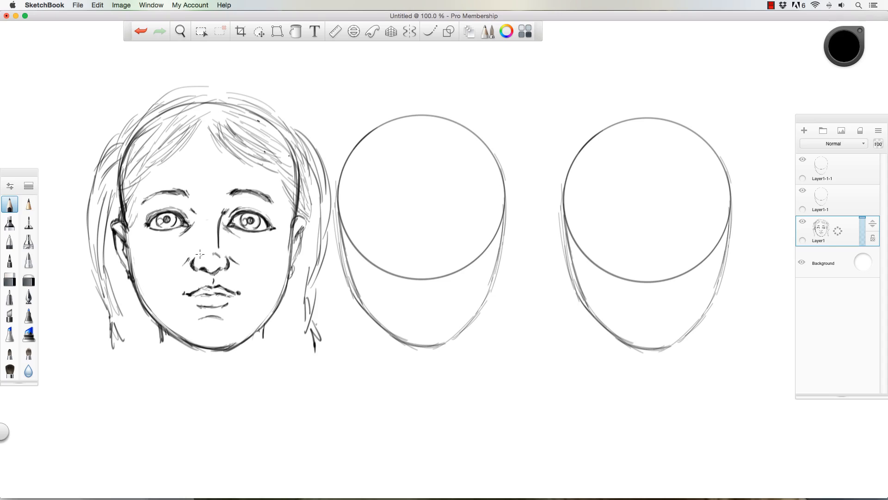
pyautogui.press('super+z')
pyautogui.moveTo(222, 126); pyautogui.dragTo(242, 120)
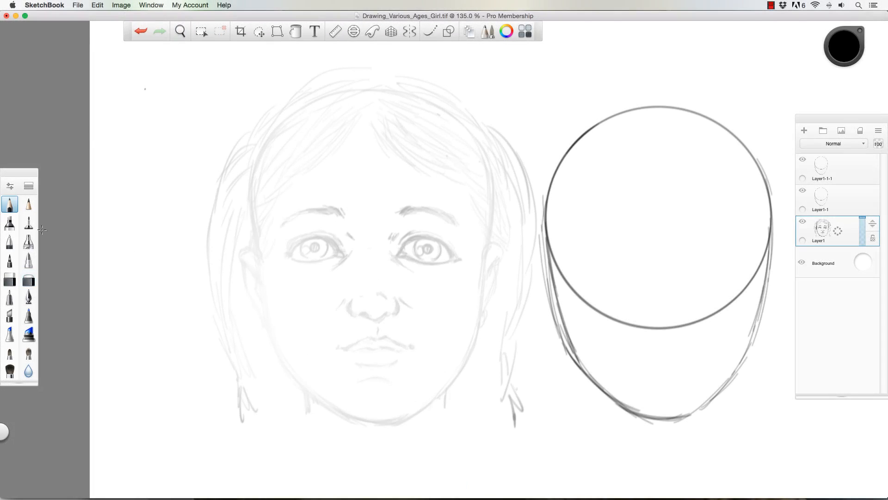
# - Trace the face outline and the hairline on both sides of the parting in dark pencil over the faded sketch
pyautogui.moveTo(378, 126)
pyautogui.mouseDown()
pyautogui.moveTo(483, 196)
pyautogui.moveTo(442, 400)
pyautogui.mouseUp()
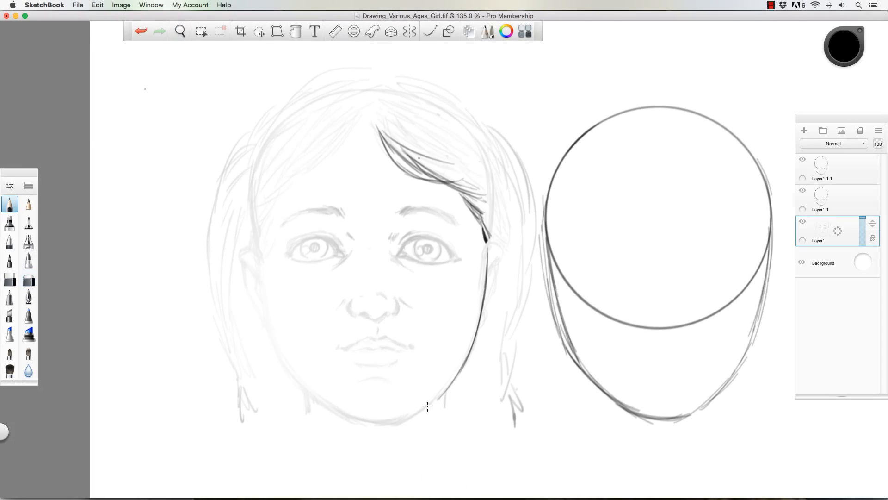
pyautogui.moveTo(258, 227)
pyautogui.mouseDown()
pyautogui.moveTo(359, 422)
pyautogui.moveTo(444, 393)
pyautogui.mouseUp()
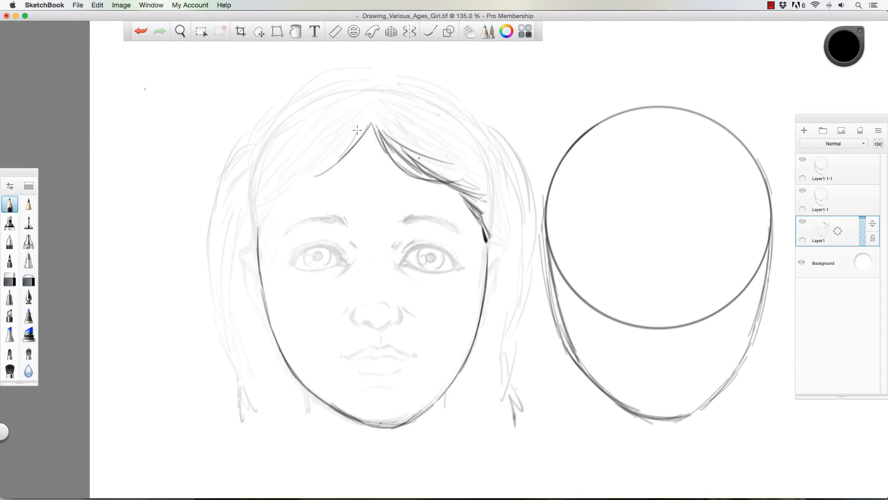
pyautogui.moveTo(360, 132); pyautogui.dragTo(268, 199)
# - Draw hair strands on both sides of the parting, fill in the temples and outline the crown
pyautogui.moveTo(384, 111); pyautogui.dragTo(481, 185)
pyautogui.moveTo(393, 93); pyautogui.dragTo(301, 151)
pyautogui.moveTo(369, 107); pyautogui.dragTo(265, 190)
pyautogui.moveTo(372, 98)
pyautogui.mouseDown()
pyautogui.moveTo(277, 152)
pyautogui.moveTo(276, 124)
pyautogui.mouseUp()
pyautogui.moveTo(481, 206); pyautogui.dragTo(485, 290)
pyautogui.moveTo(254, 232); pyautogui.dragTo(261, 283)
pyautogui.moveTo(281, 176); pyautogui.dragTo(334, 156)
pyautogui.moveTo(272, 112); pyautogui.dragTo(252, 231)
pyautogui.moveTo(383, 74); pyautogui.dragTo(273, 115)
pyautogui.moveTo(380, 73); pyautogui.dragTo(494, 141)
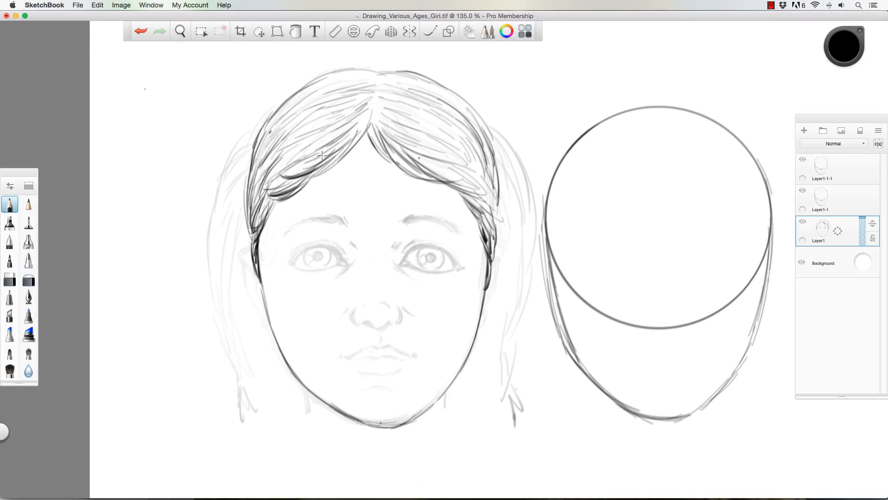
# - Darken the hair along the hairline, at the temples and beside the centre parting
pyautogui.moveTo(326, 150); pyautogui.dragTo(266, 188)
pyautogui.moveTo(271, 201); pyautogui.dragTo(237, 240)
pyautogui.moveTo(384, 143); pyautogui.dragTo(483, 192)
pyautogui.moveTo(462, 185); pyautogui.dragTo(495, 232)
pyautogui.moveTo(366, 132); pyautogui.dragTo(310, 173)
pyautogui.moveTo(373, 99); pyautogui.dragTo(340, 120)
pyautogui.moveTo(375, 82); pyautogui.dragTo(341, 88)
pyautogui.moveTo(375, 105); pyautogui.dragTo(392, 111)
pyautogui.moveTo(382, 74)
pyautogui.mouseDown()
pyautogui.moveTo(426, 77)
pyautogui.moveTo(472, 106)
pyautogui.mouseUp()
# - Define the left eye with dark lid lines, lashes and an outlined iris
pyautogui.moveTo(293, 260)
pyautogui.mouseDown()
pyautogui.moveTo(342, 259)
pyautogui.moveTo(298, 265)
pyautogui.mouseUp()
pyautogui.moveTo(332, 247)
pyautogui.mouseDown()
pyautogui.moveTo(345, 264)
pyautogui.moveTo(293, 263)
pyautogui.mouseUp()
pyautogui.moveTo(293, 263)
pyautogui.mouseDown()
pyautogui.moveTo(333, 266)
pyautogui.moveTo(285, 253)
pyautogui.mouseUp()
pyautogui.moveTo(299, 252)
pyautogui.mouseDown()
pyautogui.moveTo(296, 243)
pyautogui.moveTo(311, 240)
pyautogui.mouseUp()
pyautogui.moveTo(291, 255)
pyautogui.mouseDown()
pyautogui.moveTo(286, 250)
pyautogui.moveTo(283, 262)
pyautogui.mouseUp()
pyautogui.moveTo(308, 252)
pyautogui.mouseDown()
pyautogui.moveTo(306, 264)
pyautogui.moveTo(331, 260)
pyautogui.mouseUp()
pyautogui.moveTo(324, 250); pyautogui.dragTo(314, 252)
# - Define the right eye to match, fill both pupils and strengthen the upper lids and lashes
pyautogui.moveTo(402, 254); pyautogui.dragTo(402, 266)
pyautogui.moveTo(406, 267)
pyautogui.mouseDown()
pyautogui.moveTo(453, 268)
pyautogui.moveTo(435, 241)
pyautogui.mouseUp()
pyautogui.moveTo(426, 243)
pyautogui.mouseDown()
pyautogui.moveTo(454, 261)
pyautogui.moveTo(445, 267)
pyautogui.mouseUp()
pyautogui.moveTo(402, 264)
pyautogui.mouseDown()
pyautogui.moveTo(428, 244)
pyautogui.moveTo(456, 261)
pyautogui.moveTo(418, 266)
pyautogui.mouseUp()
pyautogui.moveTo(441, 248); pyautogui.dragTo(441, 266)
pyautogui.moveTo(428, 251); pyautogui.dragTo(428, 251)
pyautogui.moveTo(309, 254); pyautogui.dragTo(310, 255)
pyautogui.moveTo(419, 254); pyautogui.dragTo(419, 255)
pyautogui.moveTo(331, 241)
pyautogui.mouseDown()
pyautogui.moveTo(346, 256)
pyautogui.moveTo(329, 241)
pyautogui.mouseUp()
pyautogui.moveTo(403, 252); pyautogui.dragTo(421, 240)
pyautogui.moveTo(409, 244)
pyautogui.mouseDown()
pyautogui.moveTo(452, 242)
pyautogui.moveTo(462, 260)
pyautogui.mouseUp()
# - Draw the nose over the faded sketch with dark nostrils, rounded wings, side creases and the groove below it
pyautogui.moveTo(363, 322); pyautogui.dragTo(379, 326)
pyautogui.moveTo(382, 326)
pyautogui.mouseDown()
pyautogui.moveTo(394, 322)
pyautogui.moveTo(365, 327)
pyautogui.mouseUp()
pyautogui.moveTo(355, 311); pyautogui.dragTo(363, 326)
pyautogui.moveTo(403, 321); pyautogui.dragTo(364, 307)
pyautogui.moveTo(381, 336); pyautogui.dragTo(380, 343)
pyautogui.moveTo(402, 308); pyautogui.dragTo(412, 317)
pyautogui.moveTo(348, 309); pyautogui.dragTo(342, 319)
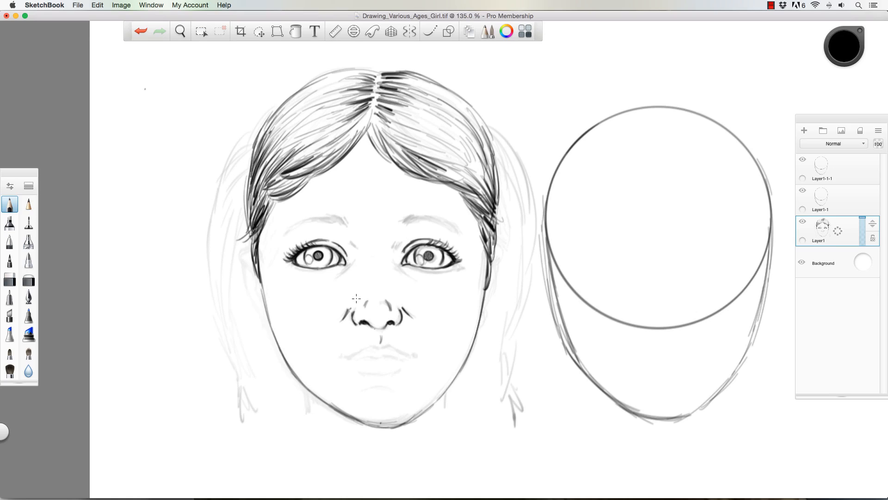
# - Draw the upper lip, the line between the lips, the lower lip edge and the crease above the chin
pyautogui.moveTo(340, 356); pyautogui.dragTo(380, 345)
pyautogui.moveTo(380, 344); pyautogui.dragTo(418, 357)
pyautogui.moveTo(338, 356); pyautogui.dragTo(419, 357)
pyautogui.moveTo(357, 372); pyautogui.dragTo(403, 370)
pyautogui.moveTo(361, 389); pyautogui.dragTo(397, 385)
# - Draw both eyebrows with hair strokes and add the creases around and below the eyes
pyautogui.moveTo(286, 231); pyautogui.dragTo(463, 232)
pyautogui.moveTo(397, 244); pyautogui.dragTo(399, 237)
pyautogui.moveTo(292, 263); pyautogui.dragTo(307, 270)
pyautogui.moveTo(458, 265); pyautogui.dragTo(440, 270)
# - Shade the irises of both eyes around the pupils
pyautogui.moveTo(307, 257); pyautogui.dragTo(315, 250)
pyautogui.moveTo(312, 249)
pyautogui.mouseDown()
pyautogui.moveTo(327, 252)
pyautogui.moveTo(317, 266)
pyautogui.mouseUp()
pyautogui.moveTo(421, 247); pyautogui.dragTo(427, 265)
pyautogui.moveTo(430, 248); pyautogui.dragTo(432, 260)
pyautogui.moveTo(420, 253); pyautogui.dragTo(431, 247)
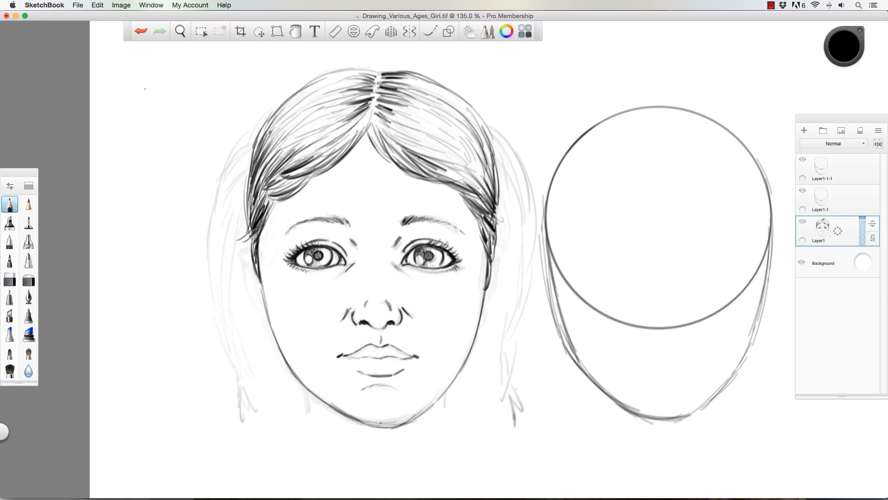
# - Shade more strands into the hair on both sides of the parting and darken the inner ends of the eyebrows
pyautogui.moveTo(370, 108); pyautogui.dragTo(321, 139)
pyautogui.moveTo(371, 92); pyautogui.dragTo(310, 116)
pyautogui.moveTo(266, 171); pyautogui.dragTo(335, 124)
pyautogui.moveTo(264, 148); pyautogui.dragTo(315, 90)
pyautogui.moveTo(381, 129); pyautogui.dragTo(416, 160)
pyautogui.moveTo(394, 118)
pyautogui.mouseDown()
pyautogui.moveTo(432, 135)
pyautogui.moveTo(485, 185)
pyautogui.mouseUp()
pyautogui.moveTo(407, 83); pyautogui.dragTo(490, 166)
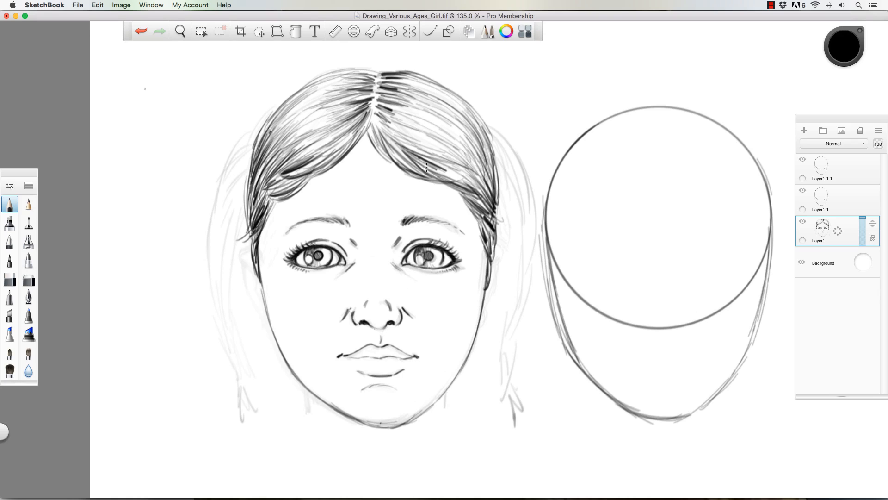
pyautogui.moveTo(370, 122); pyautogui.dragTo(416, 171)
pyautogui.moveTo(342, 215)
pyautogui.mouseDown()
pyautogui.moveTo(349, 227)
pyautogui.moveTo(347, 215)
pyautogui.mouseUp()
pyautogui.moveTo(404, 217); pyautogui.dragTo(444, 227)
# - Outline a braid with interlocking segments over the faded left pigtail, and draw the neck lines on both sides
pyautogui.moveTo(273, 115); pyautogui.dragTo(231, 134)
pyautogui.moveTo(249, 134)
pyautogui.mouseDown()
pyautogui.moveTo(210, 175)
pyautogui.moveTo(241, 233)
pyautogui.mouseUp()
pyautogui.moveTo(217, 222); pyautogui.dragTo(206, 252)
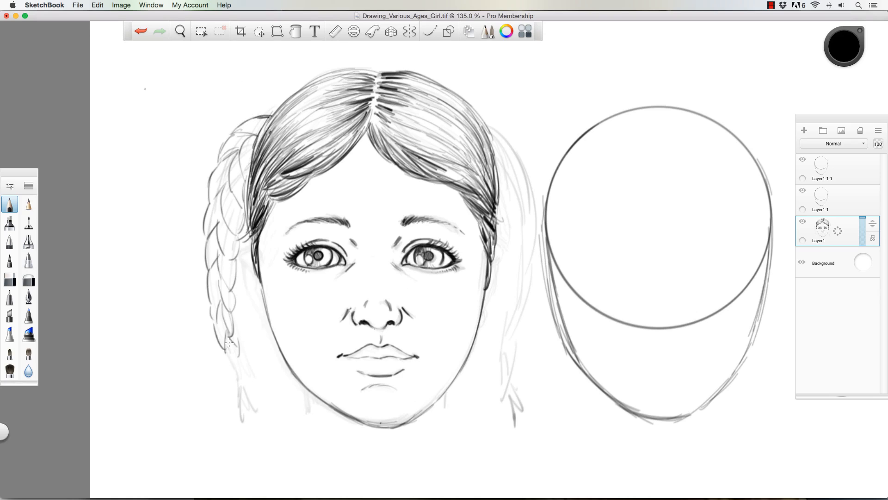
pyautogui.moveTo(241, 387); pyautogui.dragTo(256, 426)
pyautogui.moveTo(307, 384); pyautogui.dragTo(310, 410)
pyautogui.moveTo(443, 389); pyautogui.dragTo(448, 417)
# - Shade the upper segments of the left braid with strands following each twist
pyautogui.moveTo(231, 178); pyautogui.dragTo(244, 201)
pyautogui.moveTo(242, 160); pyautogui.dragTo(244, 200)
pyautogui.moveTo(249, 139); pyautogui.dragTo(242, 178)
pyautogui.moveTo(212, 153); pyautogui.dragTo(232, 197)
pyautogui.moveTo(221, 204)
pyautogui.mouseDown()
pyautogui.moveTo(244, 226)
pyautogui.moveTo(217, 233)
pyautogui.mouseUp()
pyautogui.moveTo(218, 209); pyautogui.dragTo(237, 255)
pyautogui.moveTo(221, 224); pyautogui.dragTo(238, 255)
# - Shade the lower segments of the left braid, detail its tied tail and reinforce its outer edge
pyautogui.moveTo(206, 264)
pyautogui.mouseDown()
pyautogui.moveTo(215, 227)
pyautogui.moveTo(231, 283)
pyautogui.mouseUp()
pyautogui.moveTo(208, 275)
pyautogui.mouseDown()
pyautogui.moveTo(211, 296)
pyautogui.moveTo(234, 314)
pyautogui.mouseUp()
pyautogui.moveTo(213, 293); pyautogui.dragTo(245, 372)
pyautogui.moveTo(230, 340); pyautogui.dragTo(245, 370)
pyautogui.moveTo(214, 292); pyautogui.dragTo(221, 335)
pyautogui.moveTo(230, 312)
pyautogui.mouseDown()
pyautogui.moveTo(209, 292)
pyautogui.moveTo(207, 246)
pyautogui.mouseUp()
pyautogui.moveTo(219, 252); pyautogui.dragTo(232, 277)
pyautogui.moveTo(242, 387); pyautogui.dragTo(262, 434)
pyautogui.moveTo(237, 376); pyautogui.dragTo(245, 385)
pyautogui.moveTo(219, 158); pyautogui.dragTo(265, 113)
pyautogui.moveTo(209, 196); pyautogui.dragTo(221, 176)
# - Draw both ears with their inner folds beside the face, and darken the lower edge of the lips
pyautogui.moveTo(242, 252); pyautogui.dragTo(245, 276)
pyautogui.moveTo(245, 268); pyautogui.dragTo(264, 311)
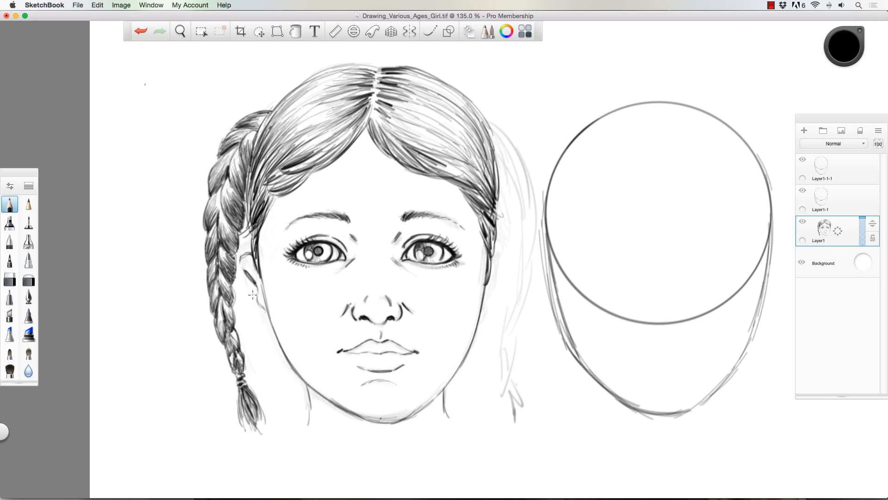
pyautogui.moveTo(241, 252); pyautogui.dragTo(266, 326)
pyautogui.moveTo(248, 277); pyautogui.dragTo(263, 310)
pyautogui.moveTo(492, 257)
pyautogui.mouseDown()
pyautogui.moveTo(506, 252)
pyautogui.moveTo(500, 269)
pyautogui.mouseUp()
pyautogui.moveTo(502, 261); pyautogui.dragTo(482, 325)
pyautogui.moveTo(495, 277); pyautogui.dragTo(489, 308)
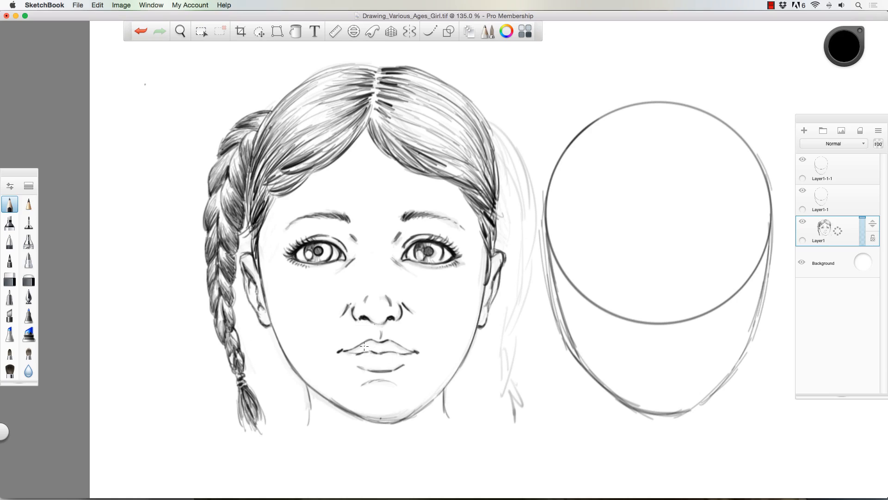
pyautogui.moveTo(361, 370); pyautogui.dragTo(400, 368)
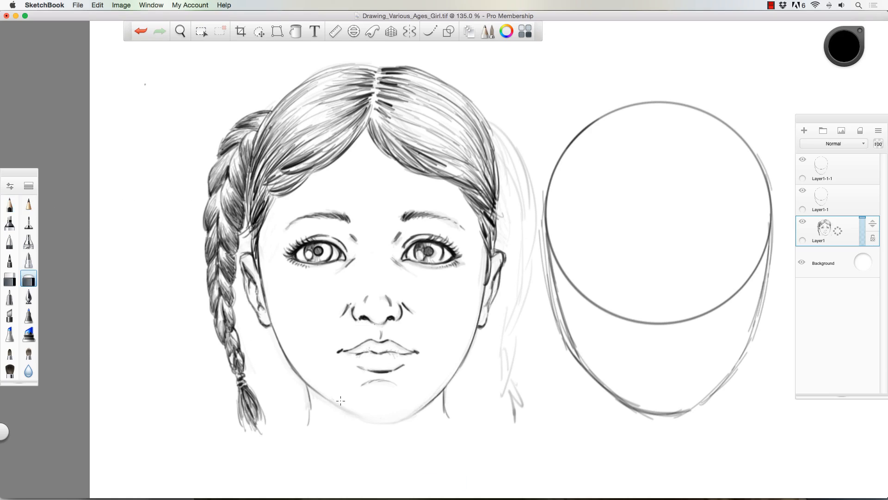
# - Redraw the softened chin contour as a clean line and darken the neck lines on both sides
pyautogui.moveTo(361, 418); pyautogui.dragTo(435, 401)
pyautogui.moveTo(353, 416); pyautogui.dragTo(432, 404)
pyautogui.moveTo(309, 386); pyautogui.dragTo(367, 420)
pyautogui.moveTo(308, 385); pyautogui.dragTo(308, 424)
pyautogui.moveTo(444, 395); pyautogui.dragTo(451, 423)
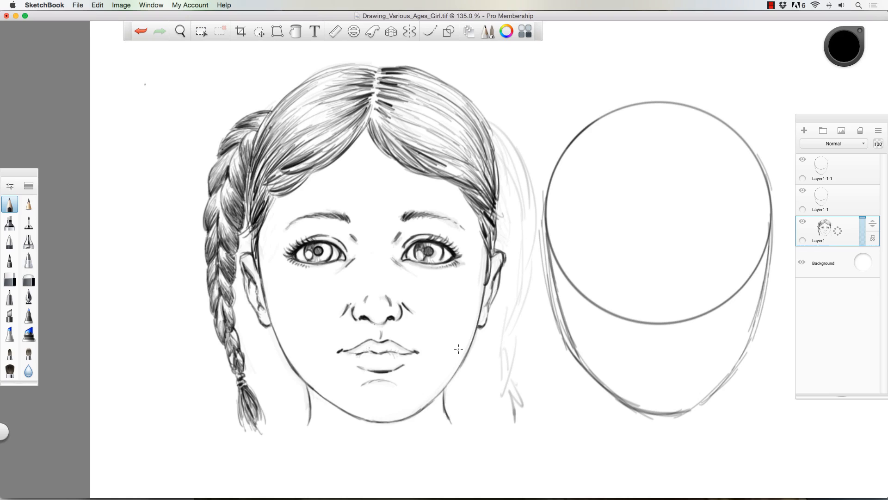
# - Retrace the right jaw line and add darker strands across the left half of the hair
pyautogui.moveTo(464, 361); pyautogui.dragTo(376, 422)
pyautogui.moveTo(367, 117)
pyautogui.mouseDown()
pyautogui.moveTo(347, 142)
pyautogui.moveTo(296, 172)
pyautogui.mouseUp()
pyautogui.moveTo(333, 119); pyautogui.dragTo(270, 151)
pyautogui.moveTo(359, 85); pyautogui.dragTo(287, 126)
pyautogui.moveTo(365, 65); pyautogui.dragTo(278, 110)
# - Build up dark strands across the right half of the hair, sweeping from the centre parting to the temple
pyautogui.moveTo(378, 113); pyautogui.dragTo(479, 180)
pyautogui.moveTo(427, 90); pyautogui.dragTo(494, 178)
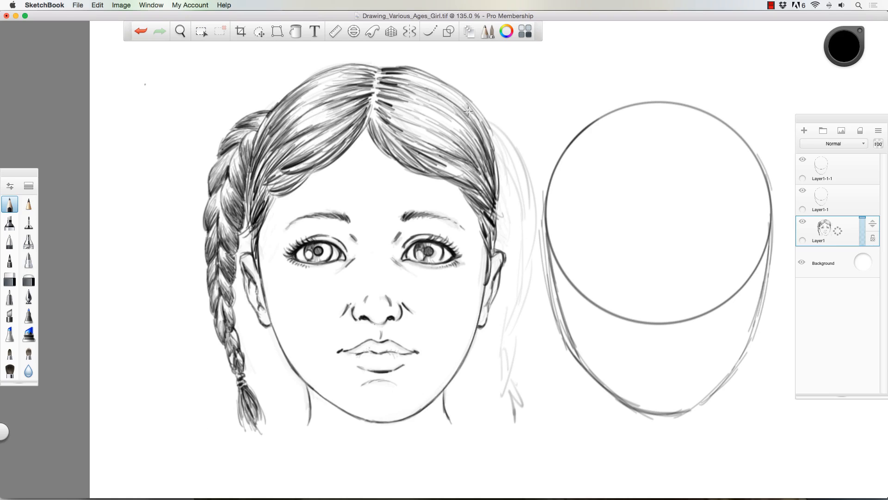
pyautogui.moveTo(379, 95); pyautogui.dragTo(474, 140)
pyautogui.moveTo(395, 76); pyautogui.dragTo(458, 104)
pyautogui.moveTo(392, 119); pyautogui.dragTo(476, 162)
pyautogui.moveTo(399, 167); pyautogui.dragTo(448, 193)
pyautogui.moveTo(352, 149); pyautogui.dragTo(303, 191)
pyautogui.moveTo(444, 107); pyautogui.dragTo(491, 184)
pyautogui.moveTo(415, 71); pyautogui.dragTo(498, 176)
pyautogui.moveTo(387, 114); pyautogui.dragTo(471, 157)
pyautogui.moveTo(394, 76); pyautogui.dragTo(484, 124)
pyautogui.moveTo(386, 102)
pyautogui.mouseDown()
pyautogui.moveTo(471, 138)
pyautogui.moveTo(389, 121)
pyautogui.mouseUp()
# - Add fine loose strands along the forehead hairline and thicken the right outer edge of the hair
pyautogui.moveTo(372, 112); pyautogui.dragTo(442, 190)
pyautogui.moveTo(409, 174); pyautogui.dragTo(467, 198)
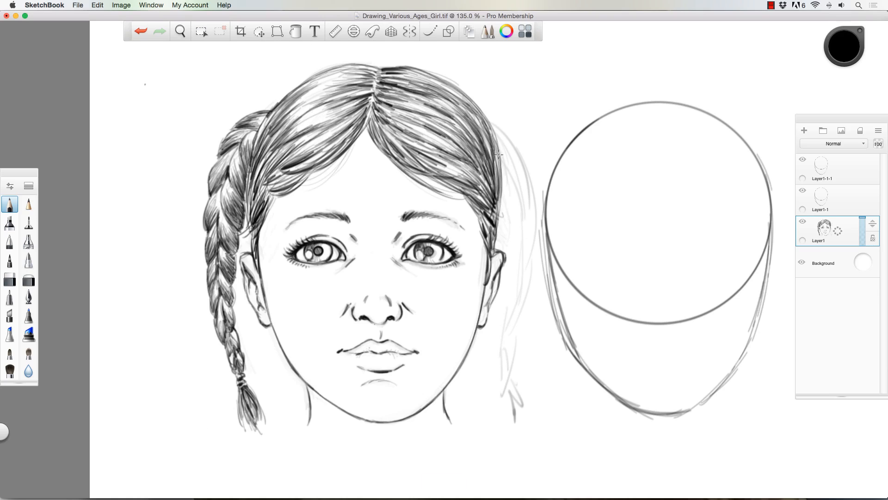
pyautogui.moveTo(463, 91); pyautogui.dragTo(502, 212)
pyautogui.moveTo(419, 72); pyautogui.dragTo(487, 119)
pyautogui.moveTo(460, 90); pyautogui.dragTo(494, 158)
pyautogui.moveTo(385, 111); pyautogui.dragTo(448, 134)
pyautogui.moveTo(380, 147); pyautogui.dragTo(407, 186)
pyautogui.moveTo(358, 139); pyautogui.dragTo(300, 193)
# - Outline the right braid from the head down both sides, ending in a tie and a loose tail
pyautogui.press('v')
pyautogui.moveTo(170, 156); pyautogui.dragTo(127, 155)
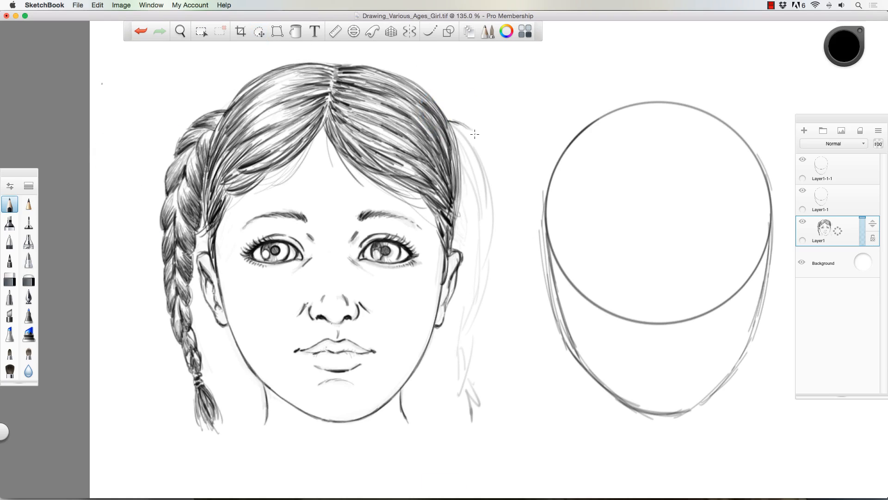
pyautogui.moveTo(448, 121); pyautogui.dragTo(498, 304)
pyautogui.moveTo(500, 293); pyautogui.dragTo(478, 375)
pyautogui.moveTo(487, 153); pyautogui.dragTo(507, 243)
pyautogui.moveTo(499, 296); pyautogui.dragTo(479, 383)
pyautogui.moveTo(464, 383); pyautogui.dragTo(479, 384)
pyautogui.moveTo(473, 400)
pyautogui.mouseDown()
pyautogui.moveTo(494, 432)
pyautogui.moveTo(501, 427)
pyautogui.mouseUp()
pyautogui.moveTo(459, 364); pyautogui.dragTo(471, 393)
pyautogui.moveTo(468, 287); pyautogui.dragTo(459, 375)
pyautogui.moveTo(507, 232); pyautogui.dragTo(478, 379)
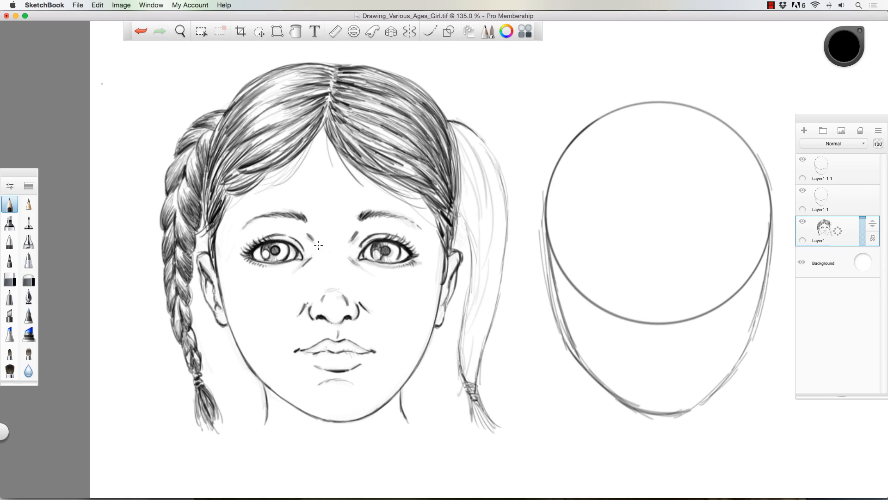
# - Divide the right braid into interlocking twisted segments along its whole length and firm up its outer edge
pyautogui.moveTo(460, 203); pyautogui.dragTo(473, 260)
pyautogui.moveTo(462, 161); pyautogui.dragTo(500, 180)
pyautogui.moveTo(475, 175); pyautogui.dragTo(505, 226)
pyautogui.moveTo(484, 239); pyautogui.dragTo(503, 258)
pyautogui.moveTo(478, 301); pyautogui.dragTo(491, 326)
pyautogui.moveTo(458, 146); pyautogui.dragTo(490, 150)
pyautogui.moveTo(482, 139)
pyautogui.mouseDown()
pyautogui.moveTo(507, 240)
pyautogui.moveTo(500, 290)
pyautogui.mouseUp()
pyautogui.moveTo(499, 296); pyautogui.dragTo(479, 375)
pyautogui.moveTo(472, 262); pyautogui.dragTo(466, 298)
pyautogui.moveTo(460, 203); pyautogui.dragTo(474, 266)
pyautogui.moveTo(469, 312); pyautogui.dragTo(460, 363)
# - Shade the middle and upper segments of the right braid with strands following each twist
pyautogui.moveTo(484, 252); pyautogui.dragTo(500, 287)
pyautogui.moveTo(484, 236); pyautogui.dragTo(504, 258)
pyautogui.moveTo(482, 211); pyautogui.dragTo(506, 234)
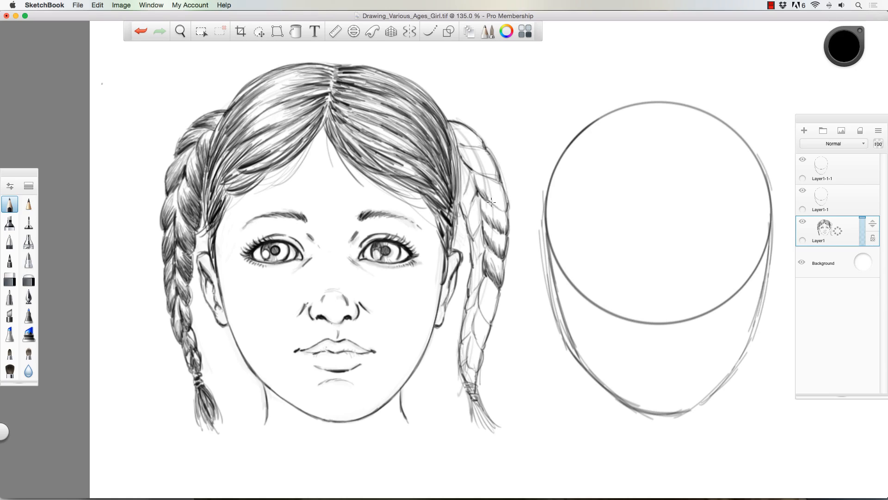
pyautogui.moveTo(479, 187); pyautogui.dragTo(506, 211)
pyautogui.moveTo(478, 197); pyautogui.dragTo(471, 235)
pyautogui.moveTo(471, 172); pyautogui.dragTo(464, 203)
pyautogui.moveTo(464, 159); pyautogui.dragTo(498, 179)
# - Shade the lower segments of the right braid down to its tie and touch up its top twist
pyautogui.moveTo(484, 248); pyautogui.dragTo(473, 266)
pyautogui.moveTo(479, 289)
pyautogui.mouseDown()
pyautogui.moveTo(491, 324)
pyautogui.moveTo(482, 347)
pyautogui.mouseUp()
pyautogui.moveTo(462, 349); pyautogui.dragTo(473, 382)
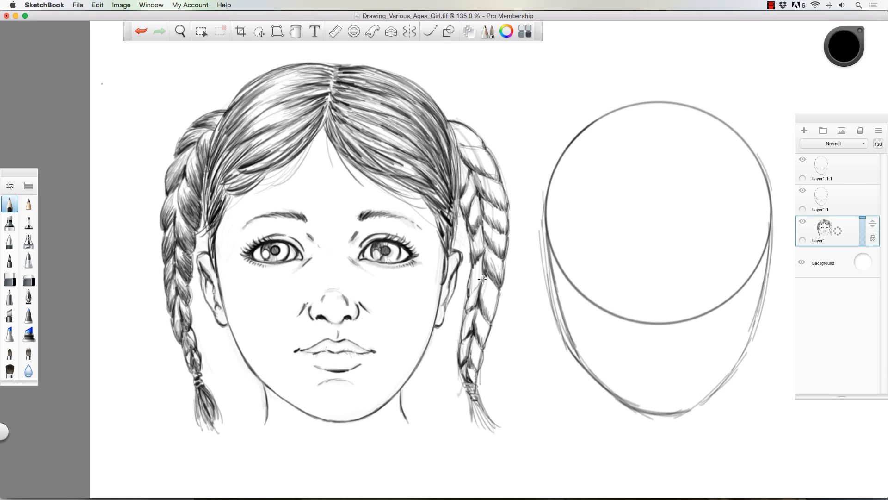
pyautogui.moveTo(483, 266); pyautogui.dragTo(470, 292)
pyautogui.moveTo(449, 121)
pyautogui.mouseDown()
pyautogui.moveTo(457, 185)
pyautogui.moveTo(484, 148)
pyautogui.mouseUp()
pyautogui.moveTo(495, 289); pyautogui.dragTo(490, 321)
pyautogui.moveTo(486, 252); pyautogui.dragTo(500, 287)
pyautogui.moveTo(481, 259); pyautogui.dragTo(462, 338)
pyautogui.moveTo(478, 316); pyautogui.dragTo(485, 344)
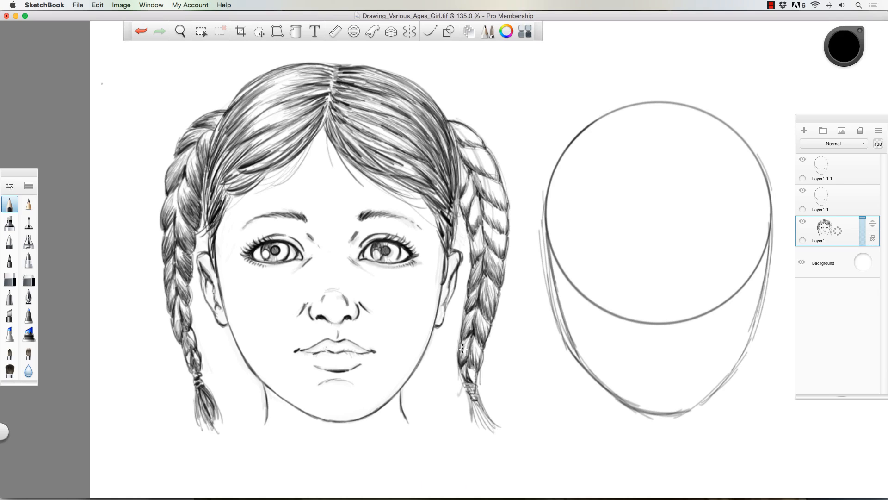
# - Draw the strands of the right braid's loose tail and darken its tie
pyautogui.moveTo(472, 400); pyautogui.dragTo(493, 427)
pyautogui.moveTo(471, 402); pyautogui.dragTo(489, 435)
pyautogui.moveTo(467, 383); pyautogui.dragTo(474, 399)
# - Deepen the strand shading in the upper outer segments of the right braid
pyautogui.moveTo(485, 227); pyautogui.dragTo(505, 257)
pyautogui.moveTo(483, 204); pyautogui.dragTo(507, 231)
pyautogui.moveTo(480, 203); pyautogui.dragTo(471, 230)
pyautogui.moveTo(480, 178); pyautogui.dragTo(505, 209)
pyautogui.moveTo(463, 149); pyautogui.dragTo(497, 179)
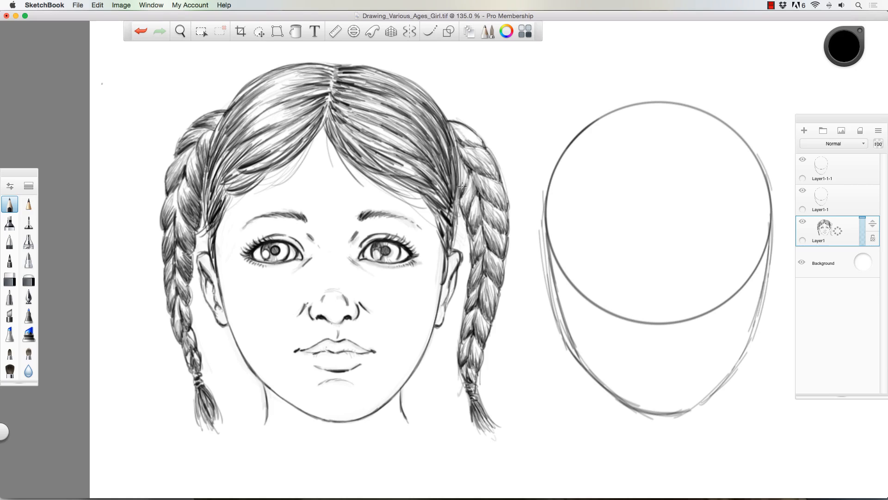
pyautogui.moveTo(456, 128); pyautogui.dragTo(483, 145)
pyautogui.moveTo(498, 182); pyautogui.dragTo(507, 208)
# - Add strands beside the parting and at the right temple, and darken the right eye's inner corner
pyautogui.moveTo(370, 112); pyautogui.dragTo(416, 133)
pyautogui.moveTo(357, 120); pyautogui.dragTo(433, 157)
pyautogui.moveTo(429, 176); pyautogui.dragTo(453, 213)
pyautogui.moveTo(455, 185); pyautogui.dragTo(449, 247)
pyautogui.moveTo(363, 250); pyautogui.dragTo(373, 241)
pyautogui.moveTo(322, 129); pyautogui.dragTo(268, 181)
# - Lasso the facial features together and nudge them slightly down within the face
pyautogui.click(259, 31)
pyautogui.moveTo(234, 228); pyautogui.dragTo(236, 231)
pyautogui.moveTo(333, 287); pyautogui.dragTo(334, 292)
# - Darken the hair on the left side with the pencil and reinforce strands at the right temple and the left neck line
pyautogui.click(10, 205)
pyautogui.moveTo(265, 144); pyautogui.dragTo(226, 167)
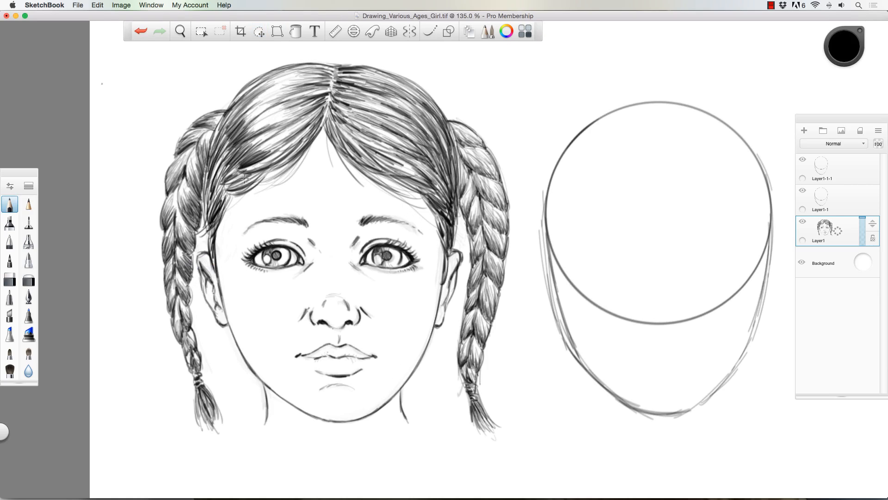
pyautogui.moveTo(246, 110); pyautogui.dragTo(212, 162)
pyautogui.moveTo(253, 88)
pyautogui.mouseDown()
pyautogui.moveTo(214, 143)
pyautogui.moveTo(231, 125)
pyautogui.mouseUp()
pyautogui.moveTo(428, 174); pyautogui.dragTo(470, 223)
pyautogui.moveTo(480, 231); pyautogui.dragTo(471, 254)
pyautogui.moveTo(318, 116); pyautogui.dragTo(266, 166)
pyautogui.moveTo(268, 410); pyautogui.dragTo(262, 431)
pyautogui.moveTo(408, 111); pyautogui.dragTo(435, 141)
# - Switch the pencil to white and draw highlight strands through both halves of the hair
pyautogui.moveTo(844, 46); pyautogui.dragTo(844, 14)
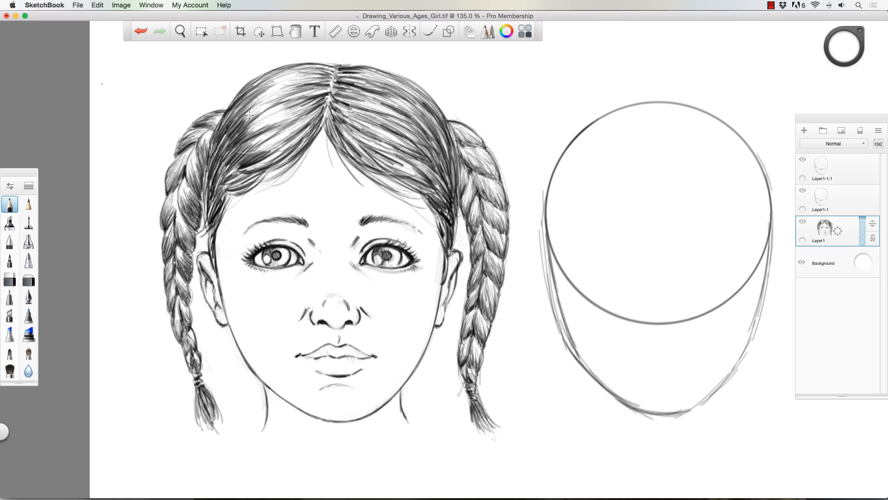
pyautogui.moveTo(258, 105); pyautogui.dragTo(214, 136)
pyautogui.moveTo(359, 85); pyautogui.dragTo(442, 125)
pyautogui.moveTo(378, 122); pyautogui.dragTo(437, 135)
pyautogui.moveTo(366, 83); pyautogui.dragTo(422, 113)
pyautogui.moveTo(368, 98); pyautogui.dragTo(418, 123)
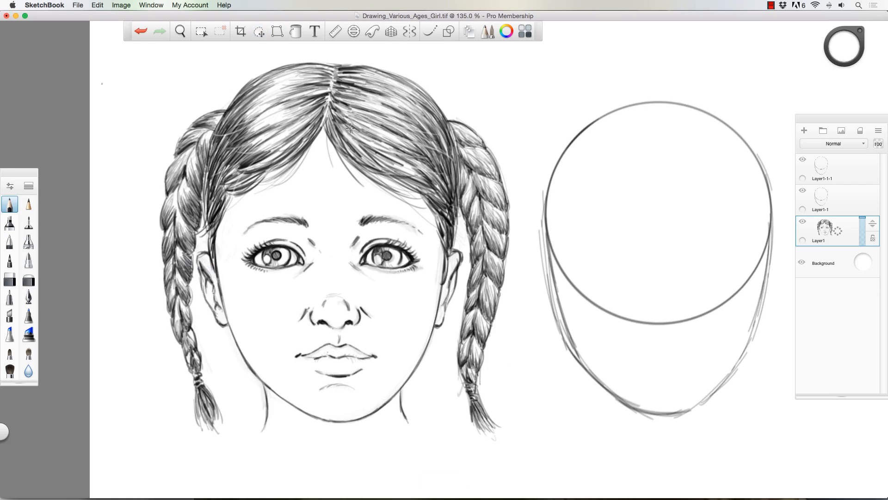
# - Switch the pencil back to black and darken the inner eyelid lines of both eyes
pyautogui.moveTo(845, 46); pyautogui.dragTo(844, 79)
pyautogui.moveTo(274, 253); pyautogui.dragTo(306, 265)
pyautogui.moveTo(285, 239); pyautogui.dragTo(305, 251)
pyautogui.moveTo(360, 249); pyautogui.dragTo(372, 239)
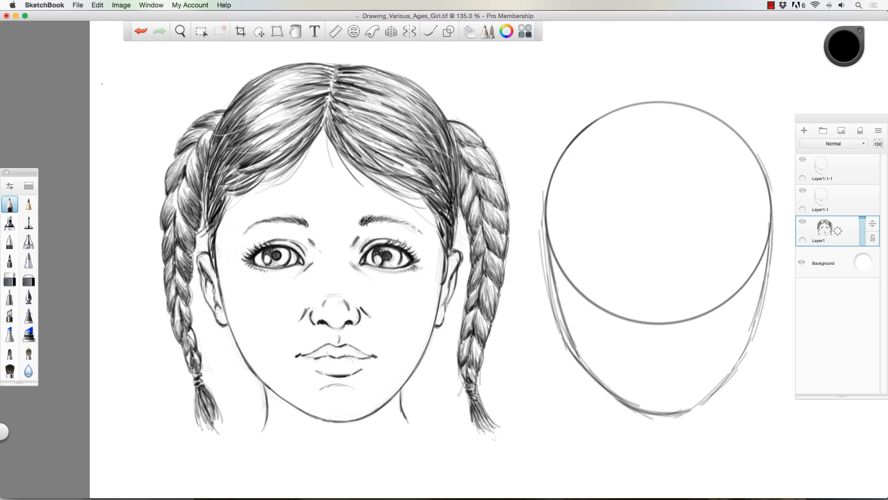
# - Shade both irises with short radial strokes and darken the pupils
pyautogui.moveTo(283, 248); pyautogui.dragTo(279, 253)
pyautogui.moveTo(287, 256); pyautogui.dragTo(282, 257)
pyautogui.moveTo(284, 264); pyautogui.dragTo(279, 260)
pyautogui.moveTo(274, 261); pyautogui.dragTo(272, 266)
pyautogui.moveTo(265, 256); pyautogui.dragTo(271, 263)
pyautogui.moveTo(371, 257)
pyautogui.mouseDown()
pyautogui.moveTo(382, 268)
pyautogui.moveTo(388, 258)
pyautogui.mouseUp()
pyautogui.moveTo(388, 257)
pyautogui.mouseDown()
pyautogui.moveTo(398, 266)
pyautogui.moveTo(403, 249)
pyautogui.mouseUp()
pyautogui.moveTo(282, 247); pyautogui.dragTo(288, 262)
pyautogui.moveTo(384, 252); pyautogui.dragTo(390, 259)
# - Refine the irises and light reflections in both eyes, alternating the pencil colour
pyautogui.press('c')
pyautogui.press('c')
pyautogui.moveTo(277, 258); pyautogui.dragTo(283, 265)
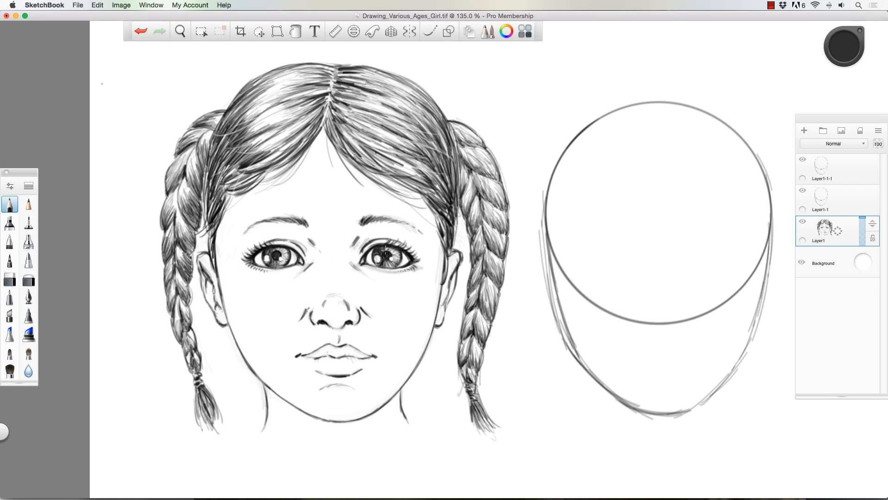
pyautogui.moveTo(382, 246); pyautogui.dragTo(389, 254)
pyautogui.press('c')
pyautogui.moveTo(270, 262); pyautogui.dragTo(280, 265)
pyautogui.click(844, 46)
pyautogui.moveTo(376, 254)
pyautogui.mouseDown()
pyautogui.moveTo(383, 246)
pyautogui.moveTo(385, 265)
pyautogui.moveTo(382, 243)
pyautogui.mouseUp()
# - Lighten the upper eyelid lines of both eyes with the eraser
pyautogui.click(9, 279)
pyautogui.moveTo(272, 239); pyautogui.dragTo(305, 249)
pyautogui.moveTo(369, 240); pyautogui.dragTo(394, 239)
# - Lasso the right eye and nudge it slightly into better alignment
pyautogui.click(259, 32)
pyautogui.moveTo(356, 265); pyautogui.dragTo(360, 270)
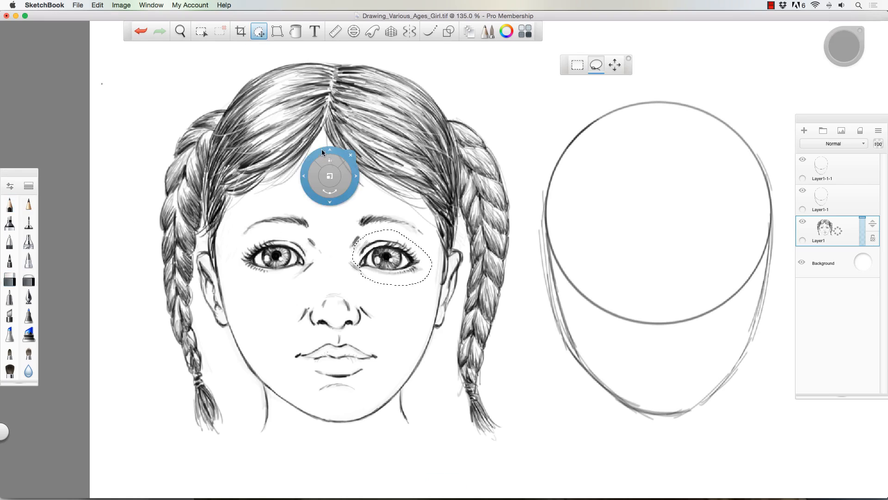
pyautogui.moveTo(322, 152); pyautogui.dragTo(324, 152)
# - Add light pencil shading to the lips
pyautogui.scroll(-3, 322, 152)
pyautogui.click(10, 205)
pyautogui.moveTo(203, 326)
pyautogui.mouseDown()
pyautogui.moveTo(225, 332)
pyautogui.moveTo(230, 345)
pyautogui.mouseUp()
pyautogui.moveTo(196, 341); pyautogui.dragTo(220, 349)
# - Hatch a neck shadow beneath the chin and jaw, and add light strokes below both eyes
pyautogui.moveTo(163, 355); pyautogui.dragTo(197, 386)
pyautogui.moveTo(198, 378); pyautogui.dragTo(219, 392)
pyautogui.moveTo(228, 378); pyautogui.dragTo(235, 388)
pyautogui.moveTo(251, 367); pyautogui.dragTo(239, 381)
pyautogui.moveTo(167, 360); pyautogui.dragTo(189, 382)
pyautogui.moveTo(157, 260)
pyautogui.mouseDown()
pyautogui.moveTo(149, 265)
pyautogui.moveTo(184, 270)
pyautogui.mouseUp()
pyautogui.moveTo(258, 267); pyautogui.dragTo(264, 260)
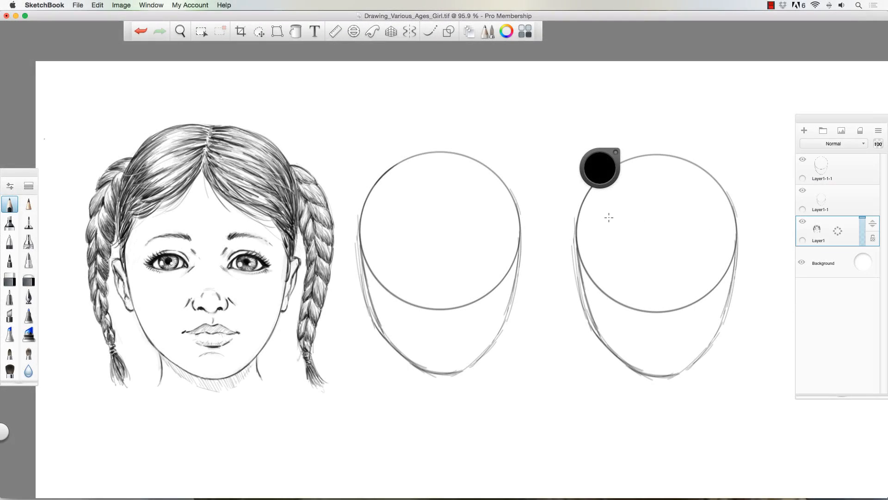
# - Move the last head base on Layer1-1-1 farther right to widen the gap beside the middle one
pyautogui.press('space')
pyautogui.moveTo(120, 335); pyautogui.dragTo(157, 331)
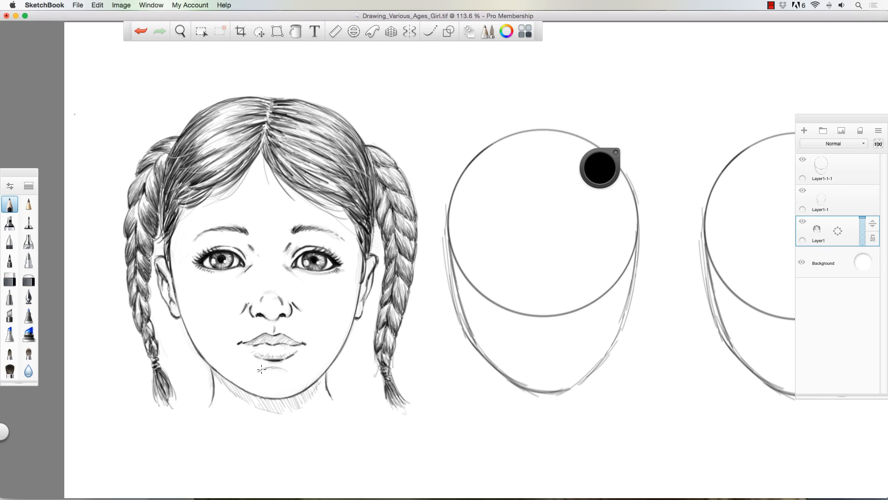
pyautogui.press('space')
pyautogui.moveTo(297, 306); pyautogui.dragTo(230, 326)
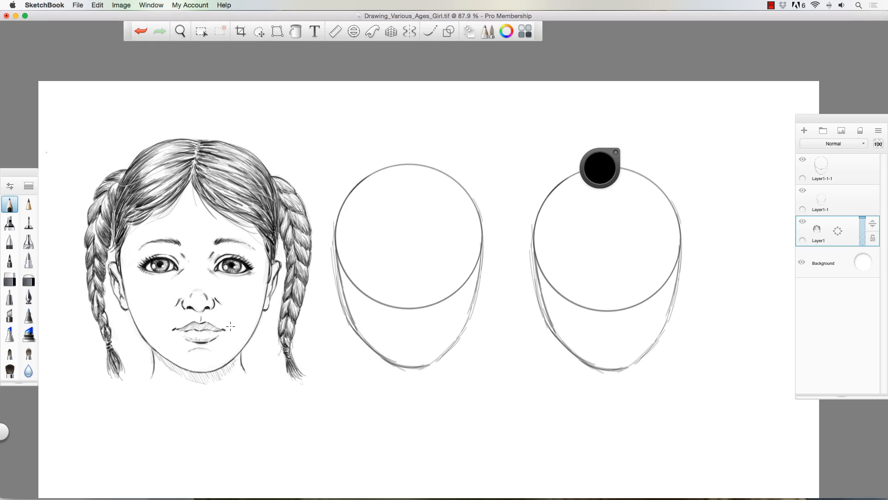
pyautogui.moveTo(599, 170); pyautogui.dragTo(706, 54)
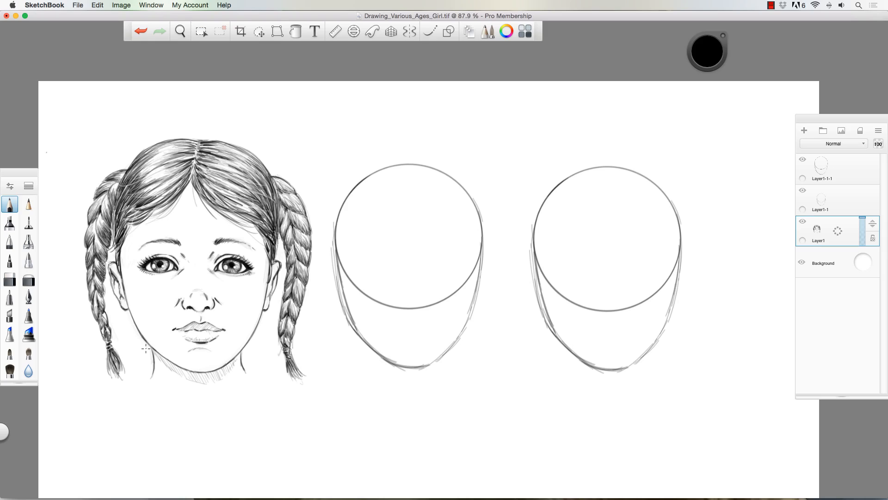
pyautogui.click(803, 190)
pyautogui.click(803, 191)
pyautogui.click(842, 169)
pyautogui.click(259, 31)
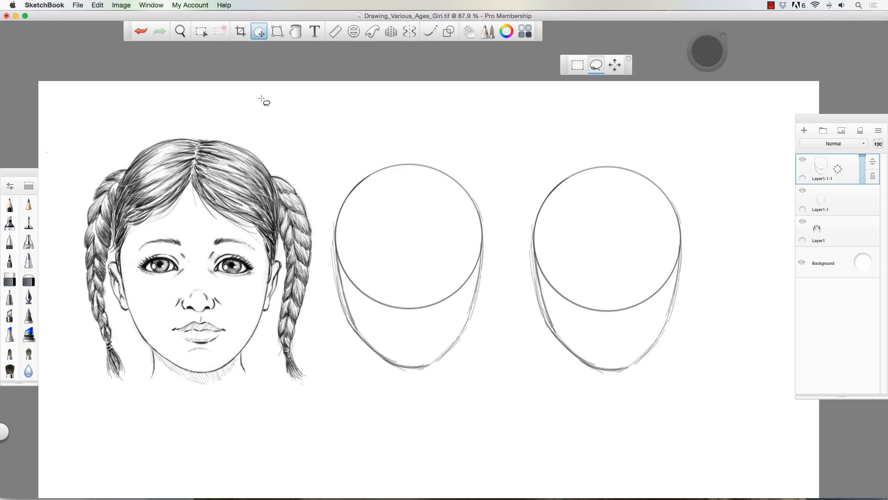
pyautogui.moveTo(341, 105); pyautogui.dragTo(430, 102)
# - Move the middle head base on Layer1-1 away from the girl, enlarge it and centre it between its neighbours
pyautogui.click(828, 200)
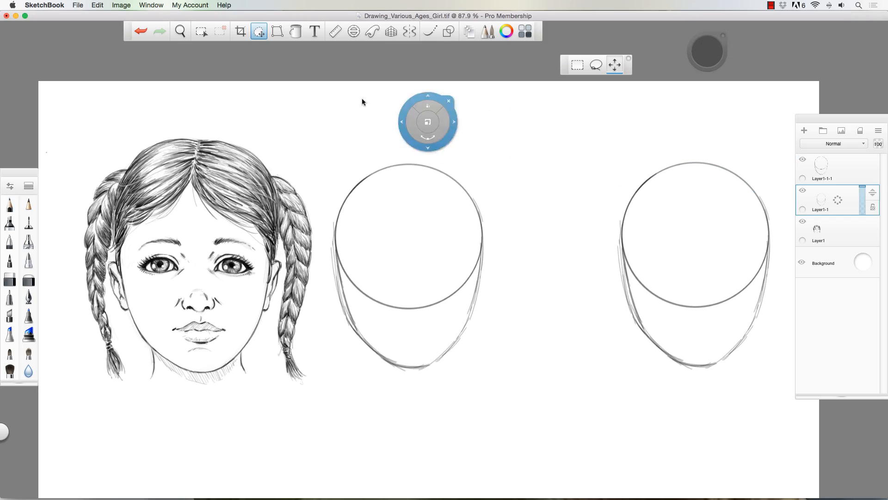
pyautogui.moveTo(473, 83); pyautogui.dragTo(522, 84)
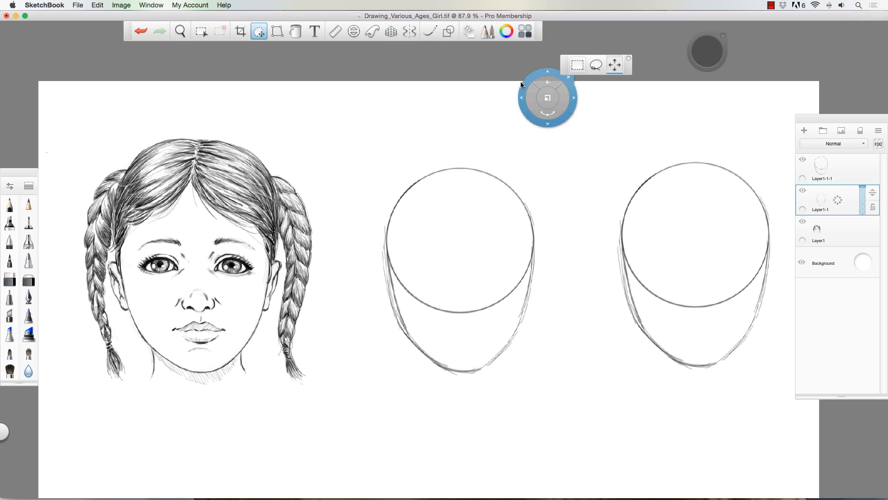
pyautogui.moveTo(475, 194); pyautogui.dragTo(479, 184)
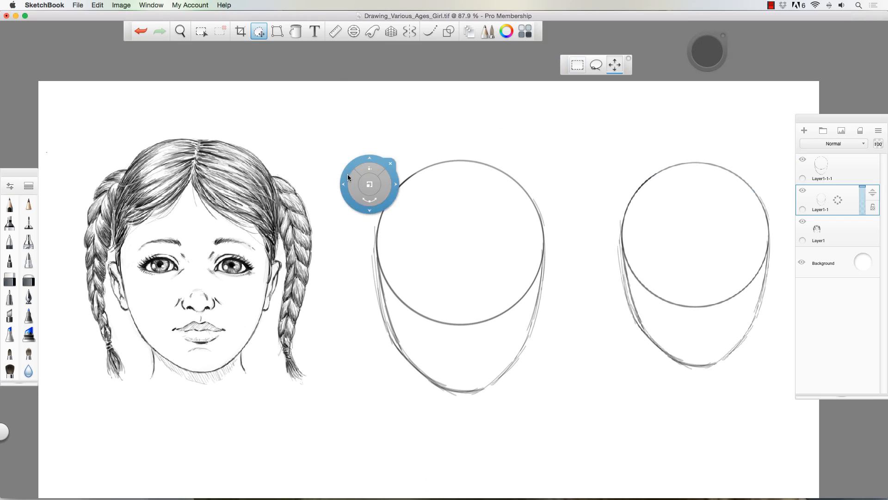
pyautogui.moveTo(346, 174); pyautogui.dragTo(336, 169)
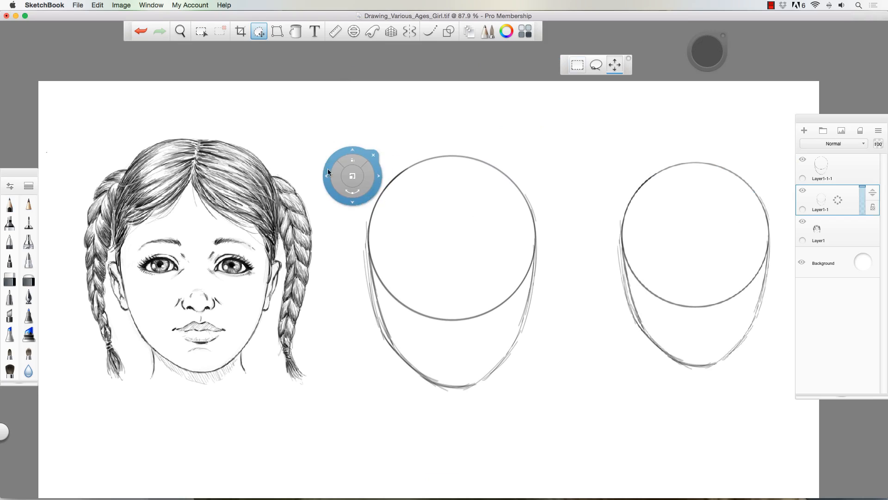
pyautogui.click(371, 155)
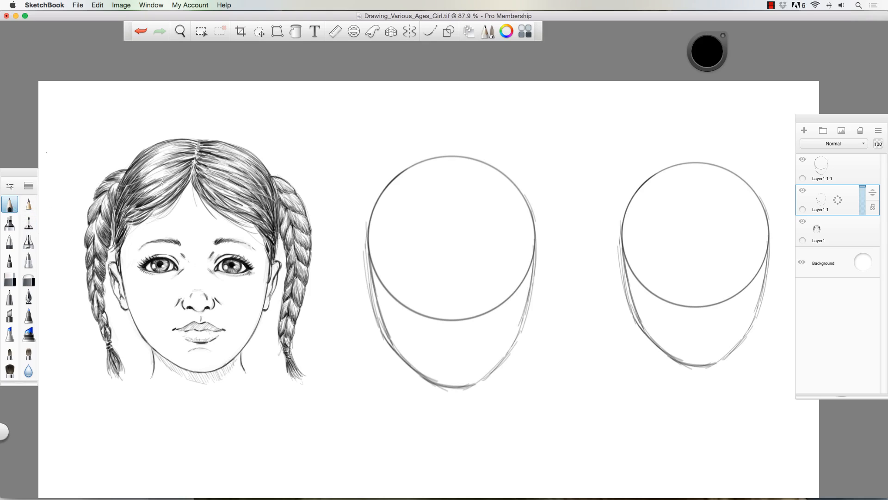
# - Strengthen the middle head's outline and jaw, and sketch both sides of the neck beneath it with overlapping pencil strokes
pyautogui.moveTo(377, 196)
pyautogui.mouseDown()
pyautogui.moveTo(444, 387)
pyautogui.moveTo(489, 376)
pyautogui.moveTo(496, 365)
pyautogui.moveTo(481, 379)
pyautogui.moveTo(518, 324)
pyautogui.moveTo(517, 336)
pyautogui.moveTo(533, 239)
pyautogui.moveTo(532, 281)
pyautogui.moveTo(512, 183)
pyautogui.moveTo(504, 175)
pyautogui.moveTo(450, 179)
pyautogui.moveTo(425, 158)
pyautogui.moveTo(370, 216)
pyautogui.moveTo(365, 237)
pyautogui.moveTo(372, 214)
pyautogui.moveTo(375, 276)
pyautogui.moveTo(369, 253)
pyautogui.moveTo(369, 261)
pyautogui.moveTo(389, 342)
pyautogui.moveTo(382, 330)
pyautogui.moveTo(418, 372)
pyautogui.mouseUp()
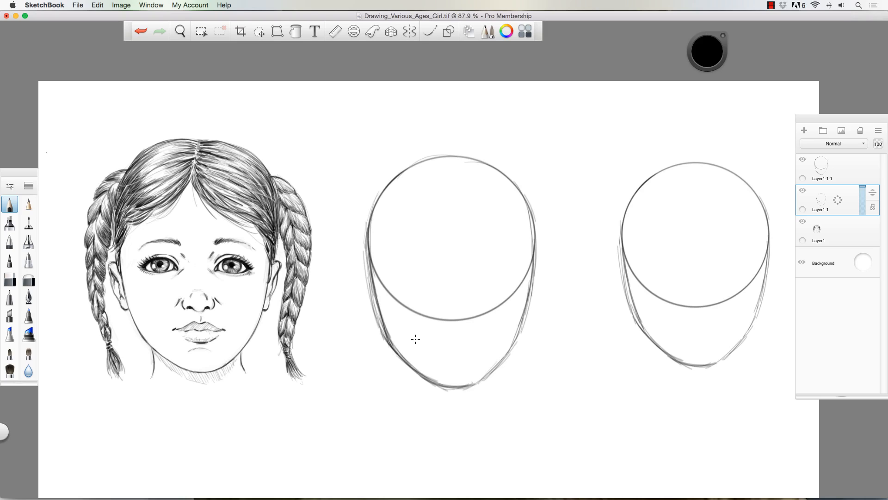
pyautogui.moveTo(386, 345)
pyautogui.mouseDown()
pyautogui.moveTo(408, 364)
pyautogui.moveTo(386, 352)
pyautogui.moveTo(428, 379)
pyautogui.moveTo(458, 382)
pyautogui.moveTo(430, 381)
pyautogui.moveTo(469, 381)
pyautogui.moveTo(440, 385)
pyautogui.moveTo(377, 326)
pyautogui.mouseUp()
pyautogui.moveTo(396, 356); pyautogui.dragTo(403, 412)
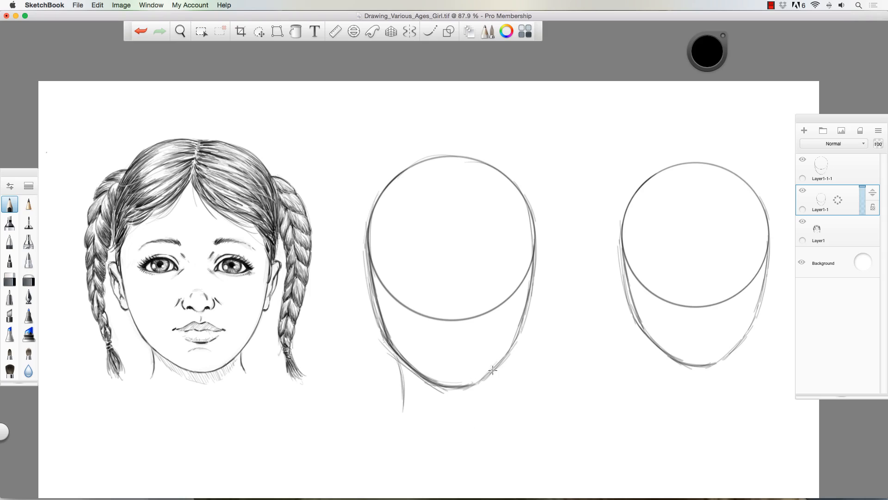
pyautogui.moveTo(502, 366); pyautogui.dragTo(498, 408)
pyautogui.moveTo(403, 370); pyautogui.dragTo(408, 409)
pyautogui.moveTo(498, 369); pyautogui.dragTo(502, 411)
pyautogui.moveTo(401, 363); pyautogui.dragTo(406, 412)
pyautogui.moveTo(397, 359); pyautogui.dragTo(408, 394)
pyautogui.moveTo(501, 365); pyautogui.dragTo(491, 419)
pyautogui.moveTo(409, 377); pyautogui.dragTo(420, 409)
pyautogui.moveTo(496, 399)
pyautogui.mouseDown()
pyautogui.moveTo(492, 416)
pyautogui.moveTo(502, 418)
pyautogui.mouseUp()
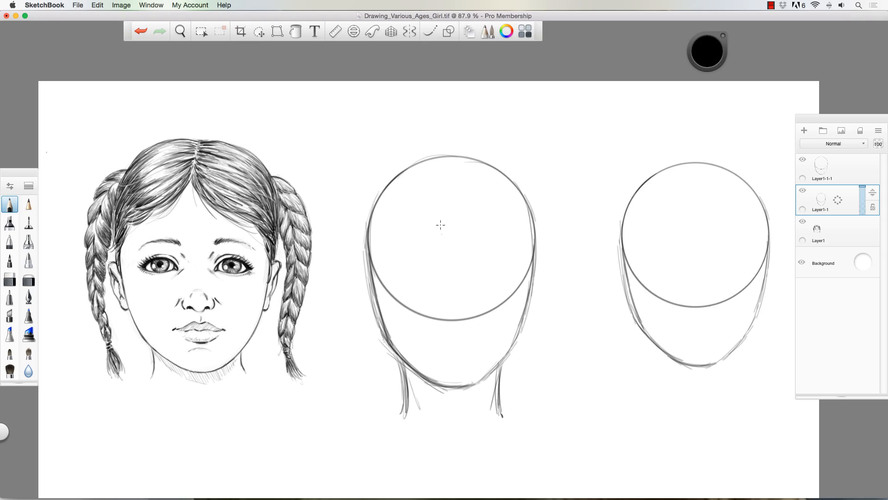
# - Sketch a light vertical centre line down the middle face and a horizontal eye line across it
pyautogui.moveTo(453, 241); pyautogui.dragTo(456, 352)
pyautogui.moveTo(455, 311); pyautogui.dragTo(458, 379)
pyautogui.moveTo(400, 264); pyautogui.dragTo(507, 264)
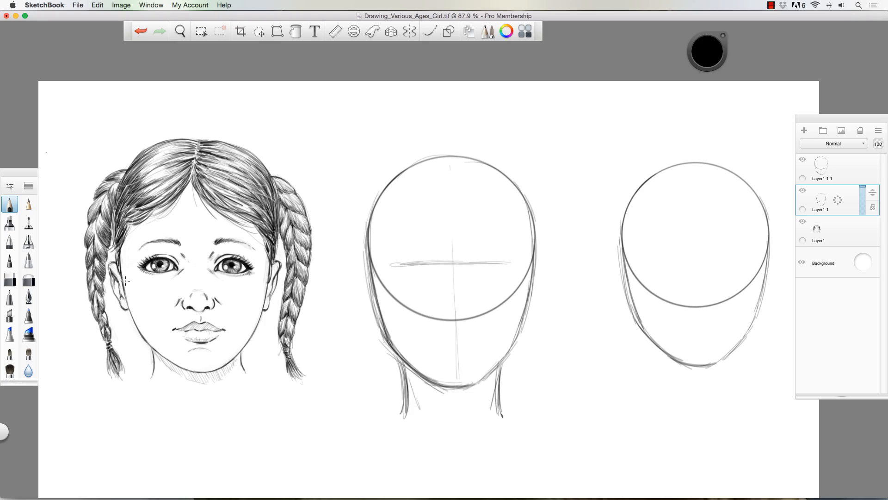
pyautogui.moveTo(119, 254)
pyautogui.mouseDown()
pyautogui.moveTo(282, 289)
pyautogui.moveTo(223, 359)
pyautogui.moveTo(124, 316)
pyautogui.moveTo(117, 250)
pyautogui.mouseUp()
pyautogui.press('super+z')
pyautogui.moveTo(445, 263)
pyautogui.mouseDown()
pyautogui.moveTo(500, 263)
pyautogui.moveTo(407, 262)
pyautogui.mouseUp()
pyautogui.click(398, 247)
pyautogui.moveTo(443, 258); pyautogui.dragTo(515, 263)
pyautogui.moveTo(456, 229); pyautogui.dragTo(455, 258)
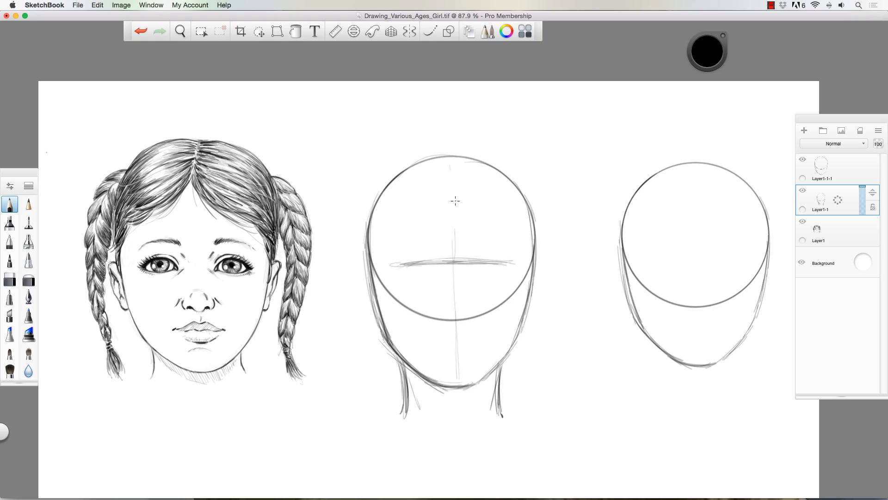
pyautogui.moveTo(451, 201)
pyautogui.mouseDown()
pyautogui.moveTo(457, 321)
pyautogui.moveTo(458, 271)
pyautogui.mouseUp()
# - Sketch light curved hairline guides across the middle head's forehead, and mark the nose base and mouth line
pyautogui.moveTo(381, 256)
pyautogui.mouseDown()
pyautogui.moveTo(440, 198)
pyautogui.moveTo(513, 221)
pyautogui.mouseUp()
pyautogui.moveTo(403, 204); pyautogui.dragTo(505, 210)
pyautogui.moveTo(394, 213)
pyautogui.mouseDown()
pyautogui.moveTo(474, 199)
pyautogui.moveTo(508, 219)
pyautogui.mouseUp()
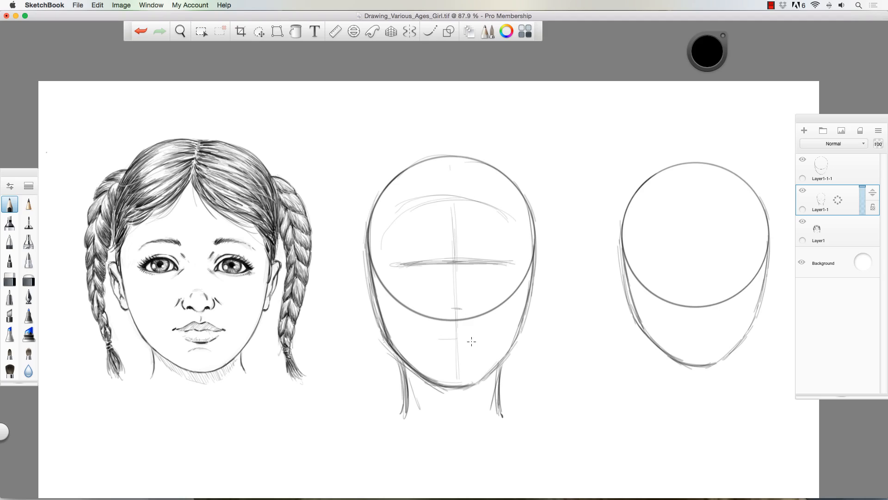
pyautogui.moveTo(476, 340)
pyautogui.mouseDown()
pyautogui.moveTo(433, 340)
pyautogui.moveTo(457, 338)
pyautogui.mouseUp()
pyautogui.moveTo(460, 338); pyautogui.dragTo(426, 341)
# - Draw the upper and lower lids of both almond-shaped eyes along the middle face's eye line
pyautogui.moveTo(431, 262)
pyautogui.mouseDown()
pyautogui.moveTo(397, 262)
pyautogui.moveTo(505, 259)
pyautogui.mouseUp()
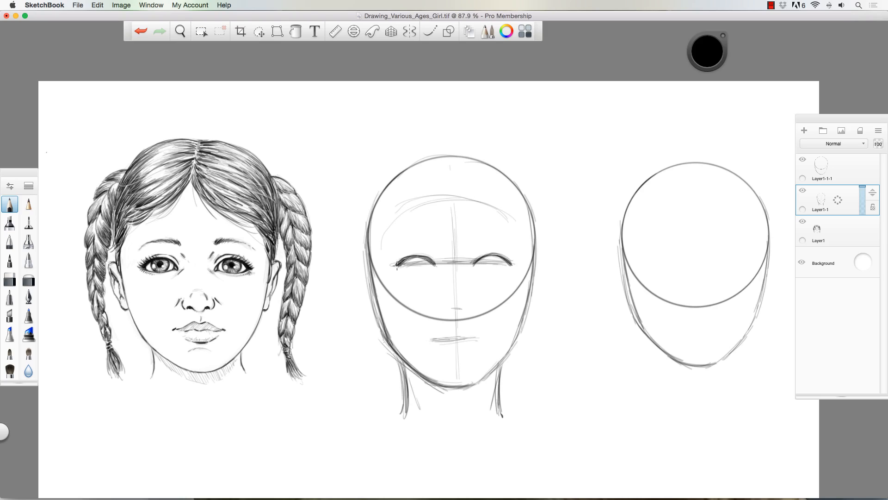
pyautogui.moveTo(396, 266)
pyautogui.mouseDown()
pyautogui.moveTo(425, 257)
pyautogui.moveTo(436, 268)
pyautogui.mouseUp()
pyautogui.moveTo(472, 267)
pyautogui.mouseDown()
pyautogui.moveTo(505, 268)
pyautogui.moveTo(407, 271)
pyautogui.moveTo(430, 269)
pyautogui.moveTo(392, 262)
pyautogui.moveTo(403, 263)
pyautogui.mouseUp()
pyautogui.moveTo(505, 261); pyautogui.dragTo(512, 263)
# - Draw an arched eyebrow above each of the middle face's eyes, darkening the inner ends
pyautogui.moveTo(432, 245)
pyautogui.mouseDown()
pyautogui.moveTo(402, 242)
pyautogui.moveTo(433, 247)
pyautogui.moveTo(389, 248)
pyautogui.mouseUp()
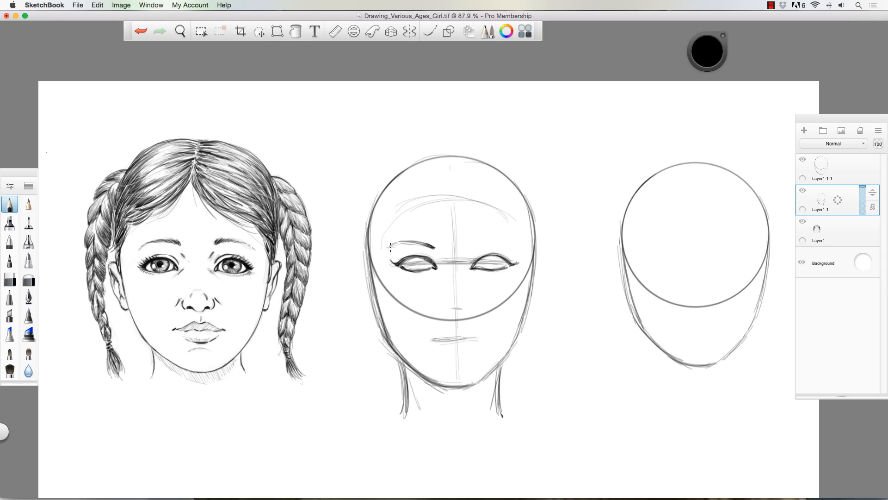
pyautogui.moveTo(463, 239)
pyautogui.mouseDown()
pyautogui.moveTo(493, 240)
pyautogui.moveTo(471, 244)
pyautogui.moveTo(513, 244)
pyautogui.moveTo(492, 241)
pyautogui.mouseUp()
pyautogui.moveTo(430, 245); pyautogui.dragTo(436, 248)
pyautogui.moveTo(476, 240)
pyautogui.mouseDown()
pyautogui.moveTo(466, 246)
pyautogui.moveTo(515, 247)
pyautogui.moveTo(503, 240)
pyautogui.mouseUp()
# - Draw the middle face's nose with its nostrils, and outline the upper and lower lips on the mouth guide
pyautogui.moveTo(462, 306)
pyautogui.mouseDown()
pyautogui.moveTo(442, 306)
pyautogui.moveTo(464, 306)
pyautogui.moveTo(442, 304)
pyautogui.moveTo(470, 308)
pyautogui.moveTo(435, 302)
pyautogui.moveTo(476, 301)
pyautogui.moveTo(435, 302)
pyautogui.moveTo(471, 305)
pyautogui.mouseUp()
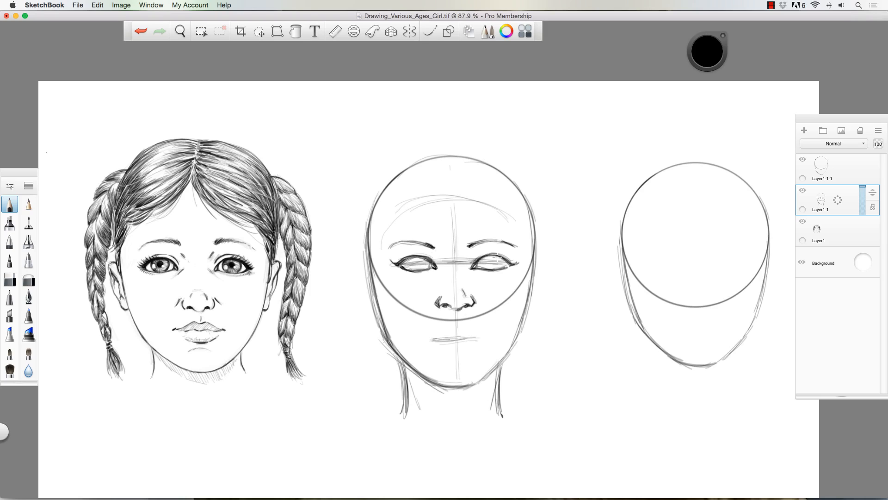
pyautogui.moveTo(490, 255); pyautogui.dragTo(509, 265)
pyautogui.moveTo(457, 326); pyautogui.dragTo(444, 324)
pyautogui.moveTo(445, 324)
pyautogui.mouseDown()
pyautogui.moveTo(420, 334)
pyautogui.moveTo(480, 333)
pyautogui.mouseUp()
pyautogui.moveTo(486, 331); pyautogui.dragTo(478, 334)
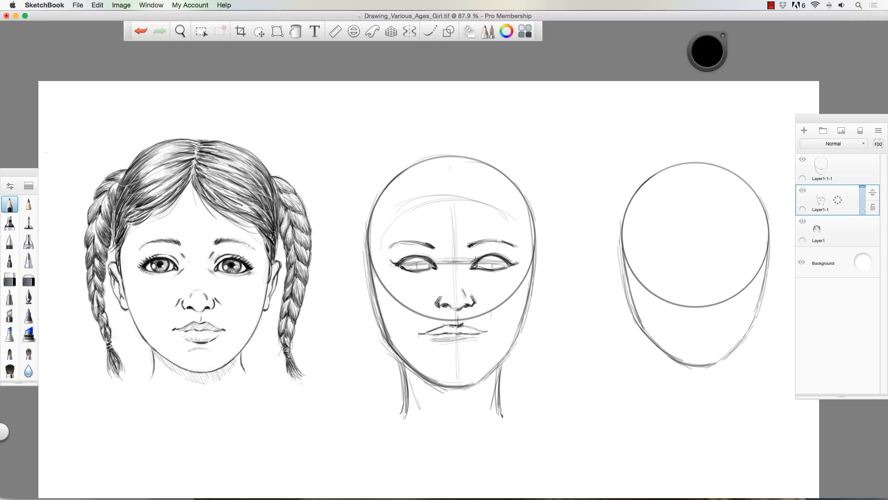
pyautogui.moveTo(448, 348)
pyautogui.mouseDown()
pyautogui.moveTo(472, 344)
pyautogui.moveTo(463, 354)
pyautogui.moveTo(443, 347)
pyautogui.mouseUp()
# - Lasso-select the nose and mouth and nudge them slightly lower, and adjust the eyes' placement with a second lasso selection
pyautogui.click(259, 31)
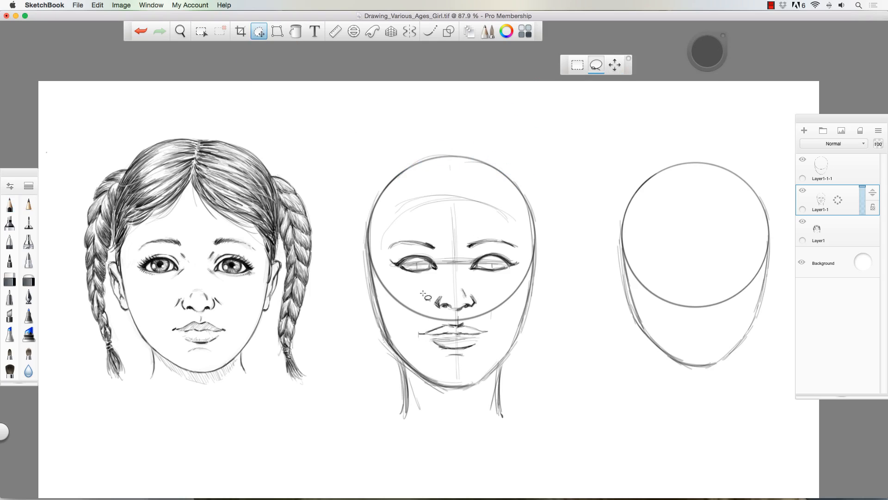
pyautogui.moveTo(423, 292)
pyautogui.mouseDown()
pyautogui.moveTo(502, 311)
pyautogui.moveTo(482, 367)
pyautogui.moveTo(405, 342)
pyautogui.moveTo(411, 303)
pyautogui.moveTo(382, 299)
pyautogui.mouseUp()
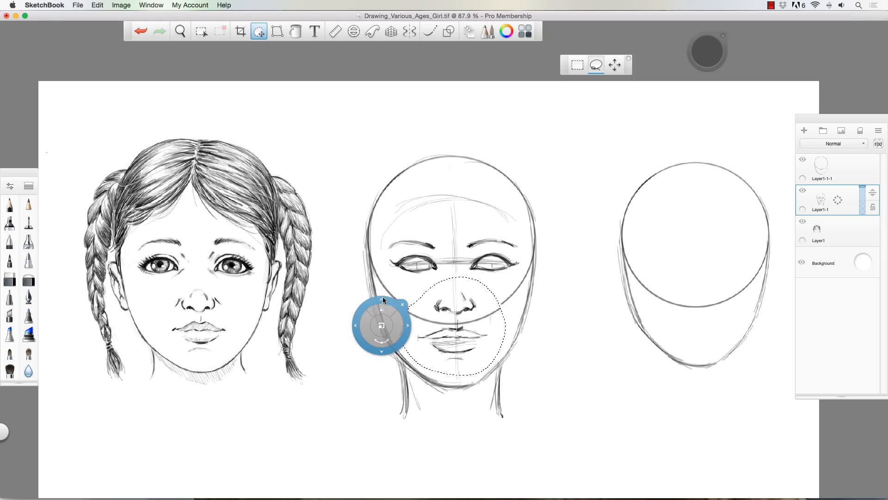
pyautogui.click(403, 305)
pyautogui.moveTo(393, 262)
pyautogui.mouseDown()
pyautogui.moveTo(418, 224)
pyautogui.moveTo(498, 225)
pyautogui.moveTo(521, 266)
pyautogui.moveTo(413, 280)
pyautogui.mouseUp()
pyautogui.moveTo(357, 259); pyautogui.dragTo(357, 262)
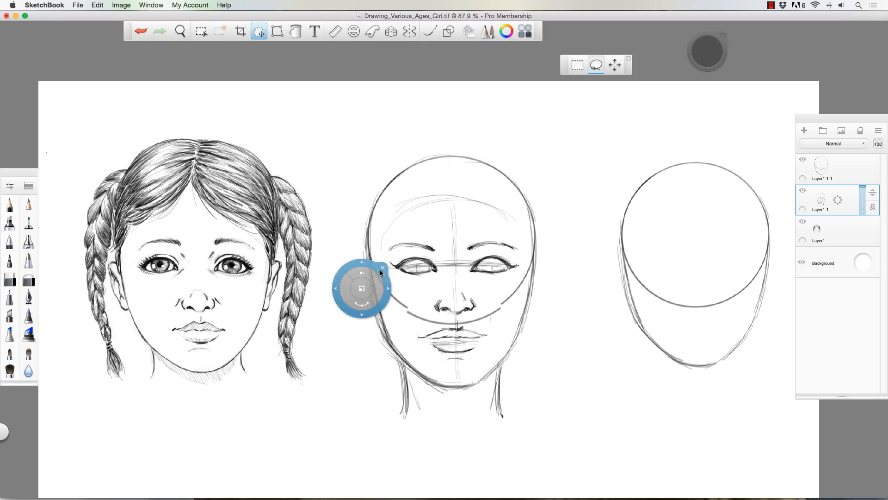
pyautogui.click(382, 267)
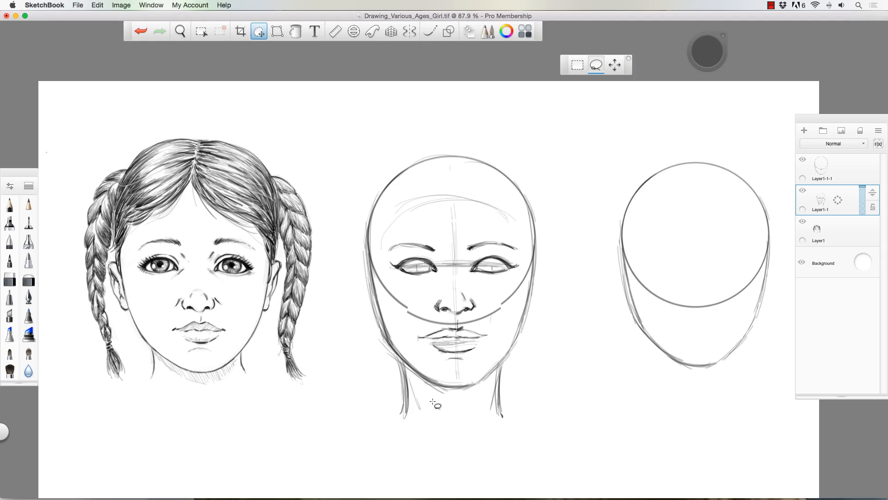
# - Redraw the middle face's jaw, cheeks and temples with darker pencil strokes on both sides
pyautogui.click(10, 204)
pyautogui.moveTo(379, 325)
pyautogui.mouseDown()
pyautogui.moveTo(417, 367)
pyautogui.moveTo(458, 386)
pyautogui.moveTo(477, 384)
pyautogui.moveTo(502, 358)
pyautogui.moveTo(520, 326)
pyautogui.moveTo(530, 266)
pyautogui.moveTo(526, 314)
pyautogui.mouseUp()
pyautogui.moveTo(377, 275); pyautogui.dragTo(386, 312)
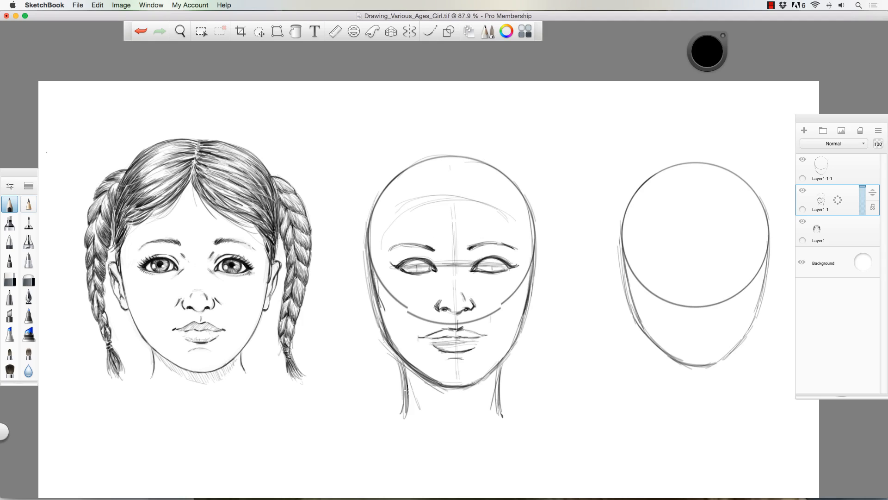
pyautogui.moveTo(373, 265)
pyautogui.mouseDown()
pyautogui.moveTo(379, 303)
pyautogui.moveTo(375, 213)
pyautogui.mouseUp()
pyautogui.moveTo(370, 246); pyautogui.dragTo(384, 187)
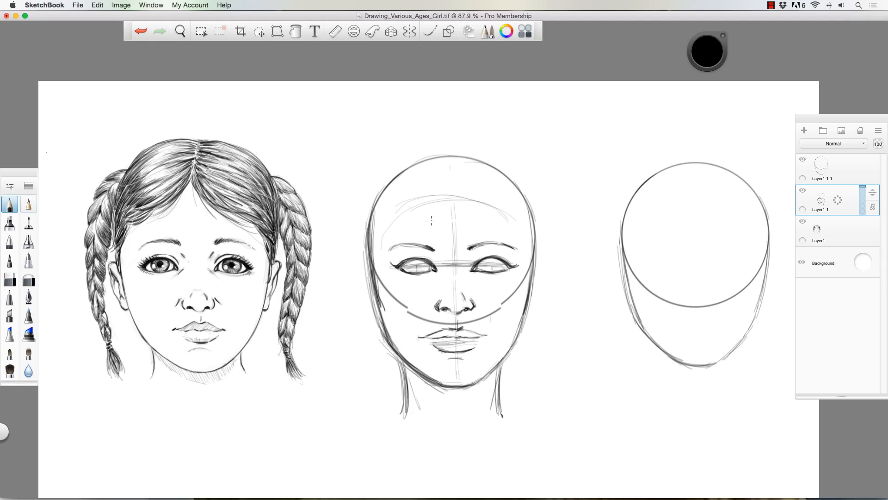
pyautogui.moveTo(530, 206); pyautogui.dragTo(528, 277)
pyautogui.moveTo(532, 246); pyautogui.dragTo(520, 194)
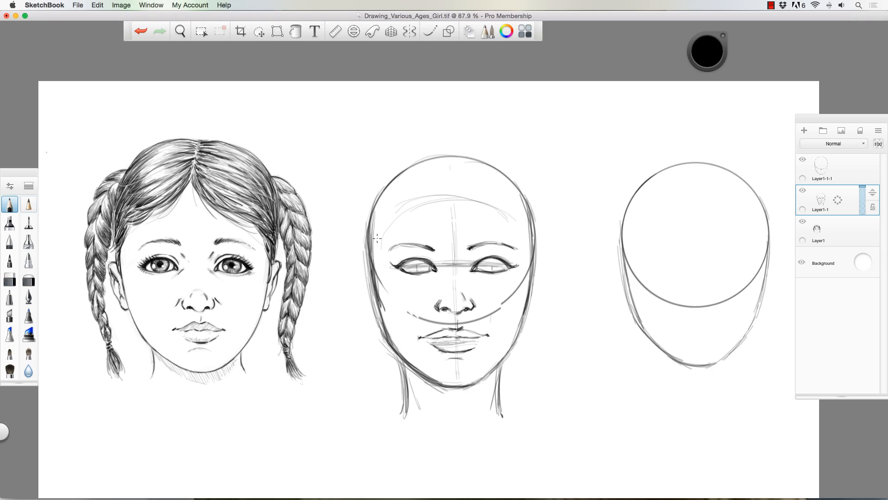
# - Erase the construction circle's lower arc across the middle face and clean stray lines along the cheek, jaw and neck
pyautogui.press('e')
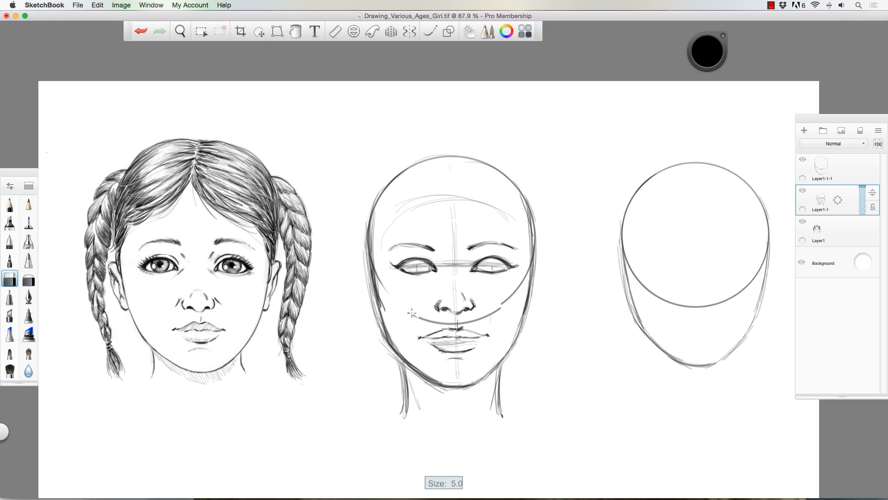
pyautogui.moveTo(412, 313)
pyautogui.mouseDown()
pyautogui.moveTo(453, 323)
pyautogui.moveTo(495, 309)
pyautogui.moveTo(522, 283)
pyautogui.moveTo(518, 293)
pyautogui.mouseUp()
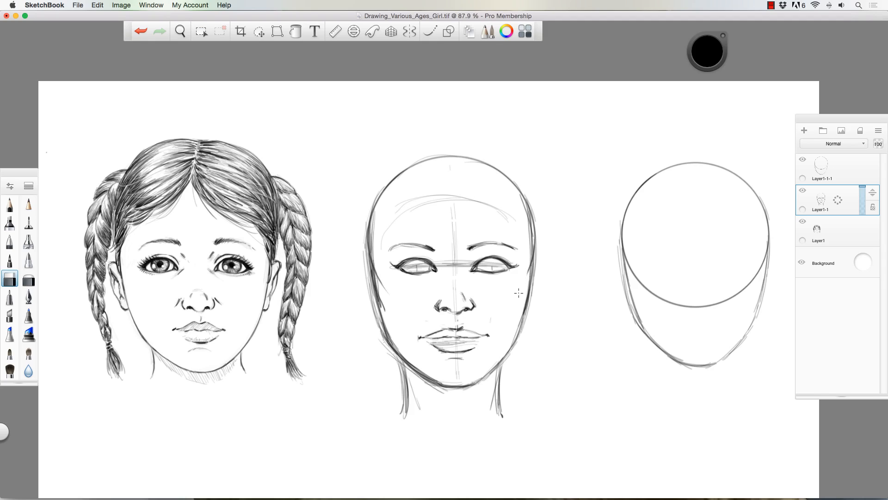
pyautogui.moveTo(383, 277)
pyautogui.mouseDown()
pyautogui.moveTo(382, 314)
pyautogui.moveTo(399, 348)
pyautogui.moveTo(382, 343)
pyautogui.moveTo(435, 388)
pyautogui.moveTo(403, 379)
pyautogui.mouseUp()
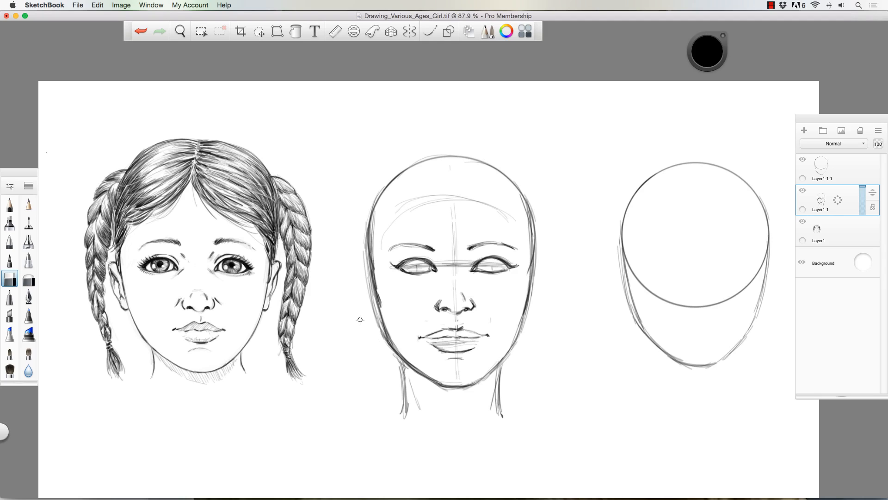
pyautogui.moveTo(372, 228)
pyautogui.mouseDown()
pyautogui.moveTo(374, 210)
pyautogui.moveTo(373, 253)
pyautogui.moveTo(371, 226)
pyautogui.mouseUp()
# - Set the eraser size to 8.0 and erase the guide lines from the middle face's forehead, nose, mouth, chin and eyes
pyautogui.press(']')
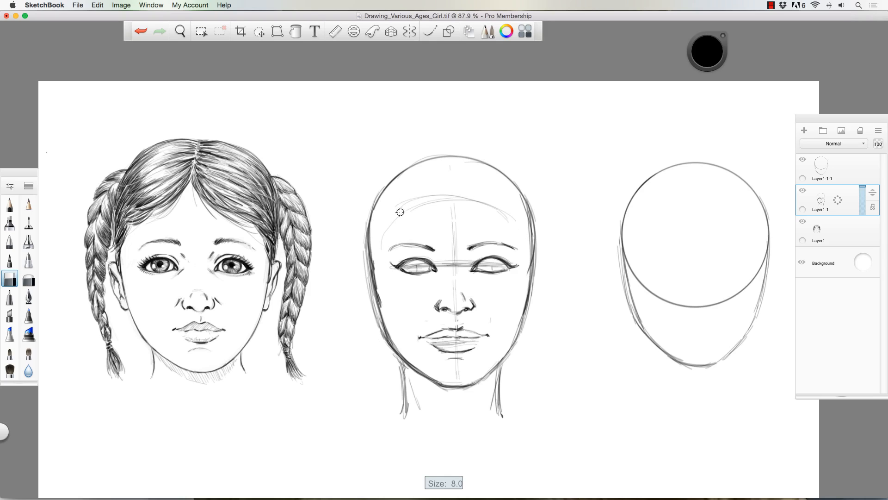
pyautogui.moveTo(407, 200)
pyautogui.mouseDown()
pyautogui.moveTo(433, 195)
pyautogui.moveTo(491, 206)
pyautogui.moveTo(439, 193)
pyautogui.moveTo(451, 248)
pyautogui.moveTo(446, 272)
pyautogui.moveTo(470, 267)
pyautogui.mouseUp()
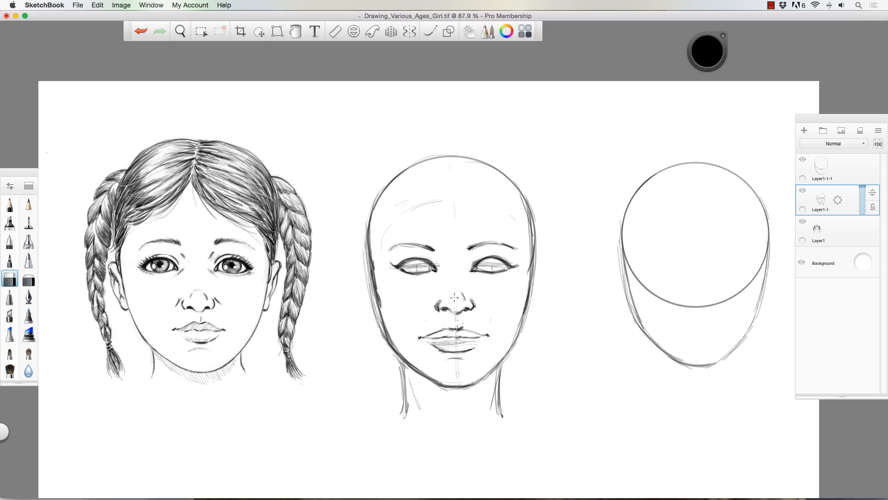
pyautogui.moveTo(451, 348); pyautogui.dragTo(476, 340)
pyautogui.moveTo(457, 377); pyautogui.dragTo(456, 360)
pyautogui.moveTo(416, 264); pyautogui.dragTo(405, 266)
pyautogui.moveTo(478, 265); pyautogui.dragTo(491, 259)
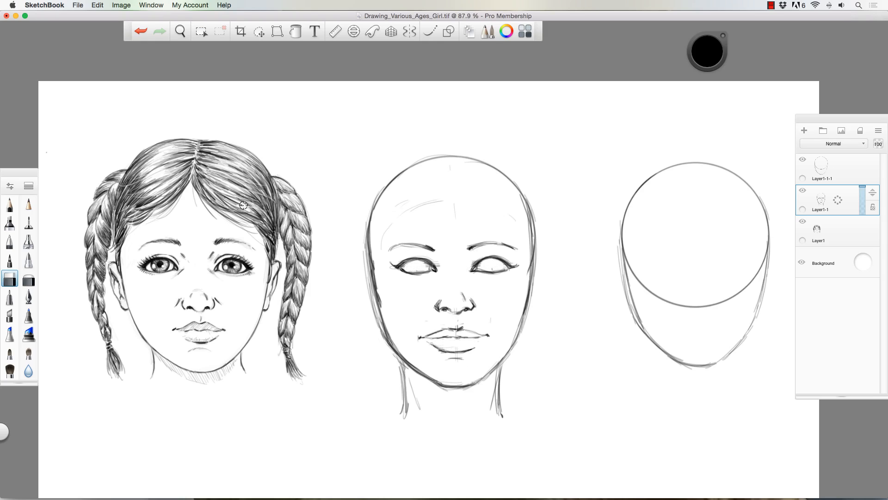
# - Draw the irises and pupils in both of the middle face's eyes with the pencil, and darken the upper lids
pyautogui.click(10, 204)
pyautogui.moveTo(422, 259)
pyautogui.mouseDown()
pyautogui.moveTo(423, 272)
pyautogui.moveTo(406, 272)
pyautogui.mouseUp()
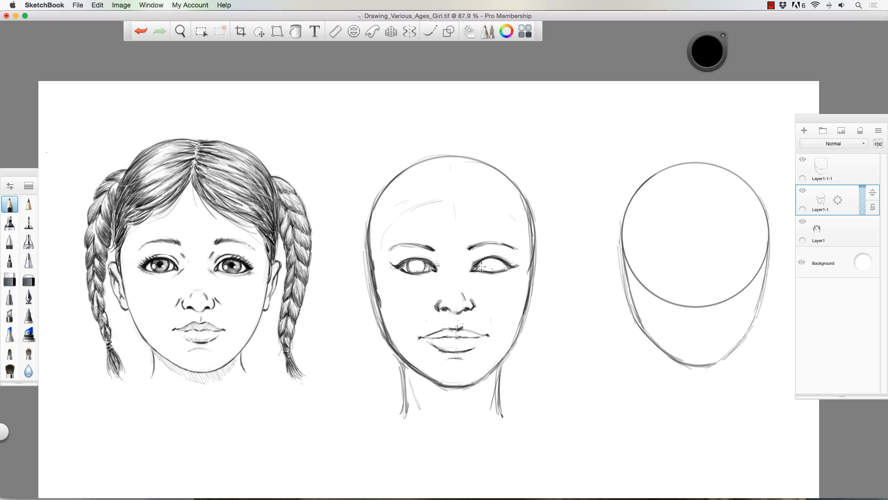
pyautogui.moveTo(483, 260)
pyautogui.mouseDown()
pyautogui.moveTo(483, 270)
pyautogui.moveTo(501, 269)
pyautogui.moveTo(483, 270)
pyautogui.mouseUp()
pyautogui.moveTo(424, 260)
pyautogui.mouseDown()
pyautogui.moveTo(424, 271)
pyautogui.moveTo(413, 266)
pyautogui.mouseUp()
pyautogui.moveTo(494, 265); pyautogui.dragTo(493, 267)
pyautogui.moveTo(401, 259)
pyautogui.mouseDown()
pyautogui.moveTo(424, 253)
pyautogui.moveTo(434, 261)
pyautogui.moveTo(404, 260)
pyautogui.mouseUp()
pyautogui.moveTo(473, 264)
pyautogui.mouseDown()
pyautogui.moveTo(491, 253)
pyautogui.moveTo(508, 260)
pyautogui.mouseUp()
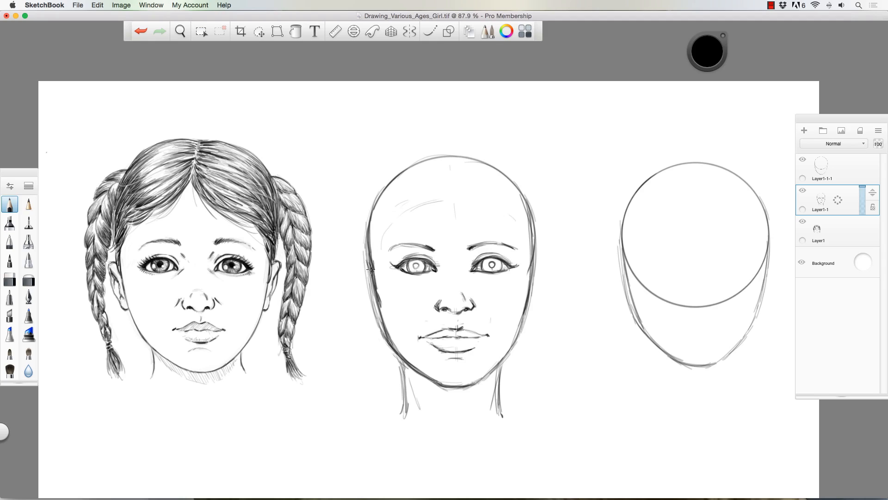
# - Sketch an ear on each side of the middle head from eye level to nose level, with inner contour lines
pyautogui.moveTo(367, 259)
pyautogui.mouseDown()
pyautogui.moveTo(358, 261)
pyautogui.moveTo(369, 281)
pyautogui.moveTo(360, 269)
pyautogui.mouseUp()
pyautogui.moveTo(361, 280); pyautogui.dragTo(361, 293)
pyautogui.moveTo(532, 268)
pyautogui.mouseDown()
pyautogui.moveTo(542, 259)
pyautogui.moveTo(543, 290)
pyautogui.moveTo(529, 317)
pyautogui.mouseUp()
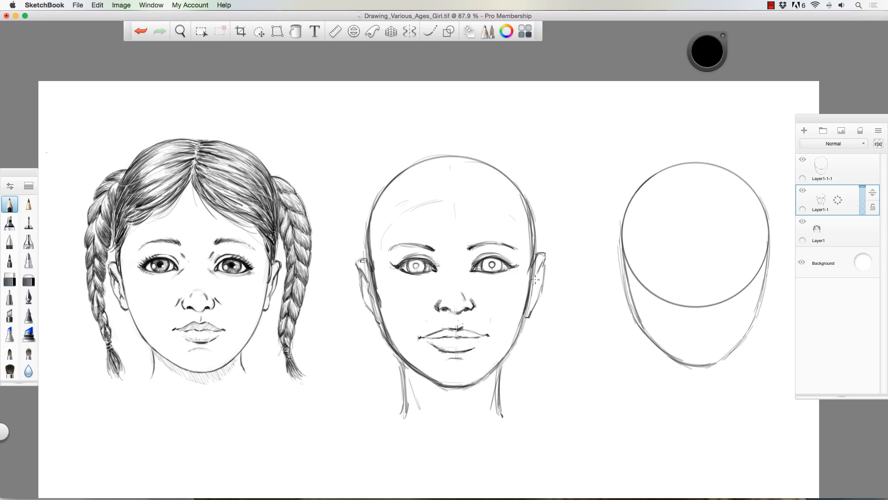
pyautogui.moveTo(535, 280); pyautogui.dragTo(533, 294)
pyautogui.moveTo(368, 305); pyautogui.dragTo(375, 318)
pyautogui.moveTo(360, 280); pyautogui.dragTo(380, 322)
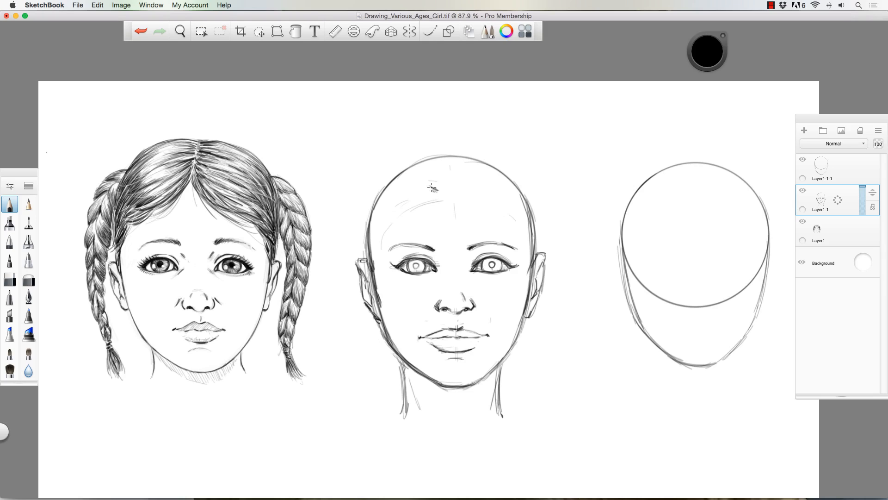
# - Sketch long hair strands sweeping from a side part over the forehead and down past the right-hand ear
pyautogui.moveTo(433, 187)
pyautogui.mouseDown()
pyautogui.moveTo(514, 235)
pyautogui.moveTo(523, 262)
pyautogui.mouseUp()
pyautogui.moveTo(473, 208)
pyautogui.mouseDown()
pyautogui.moveTo(526, 285)
pyautogui.moveTo(484, 225)
pyautogui.moveTo(524, 331)
pyautogui.mouseUp()
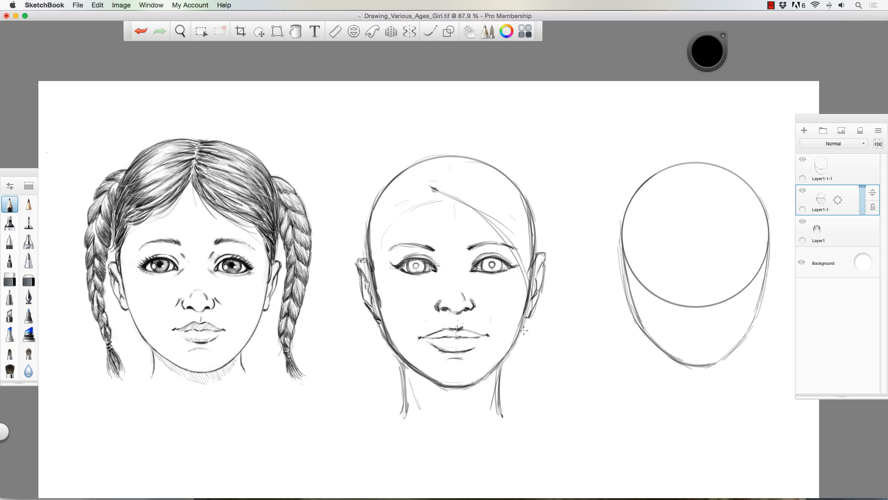
pyautogui.moveTo(531, 259)
pyautogui.mouseDown()
pyautogui.moveTo(512, 229)
pyautogui.moveTo(435, 187)
pyautogui.moveTo(531, 237)
pyautogui.moveTo(500, 221)
pyautogui.moveTo(530, 294)
pyautogui.moveTo(536, 369)
pyautogui.mouseUp()
pyautogui.moveTo(520, 303); pyautogui.dragTo(515, 415)
pyautogui.moveTo(528, 381); pyautogui.dragTo(510, 418)
pyautogui.moveTo(534, 391); pyautogui.dragTo(522, 409)
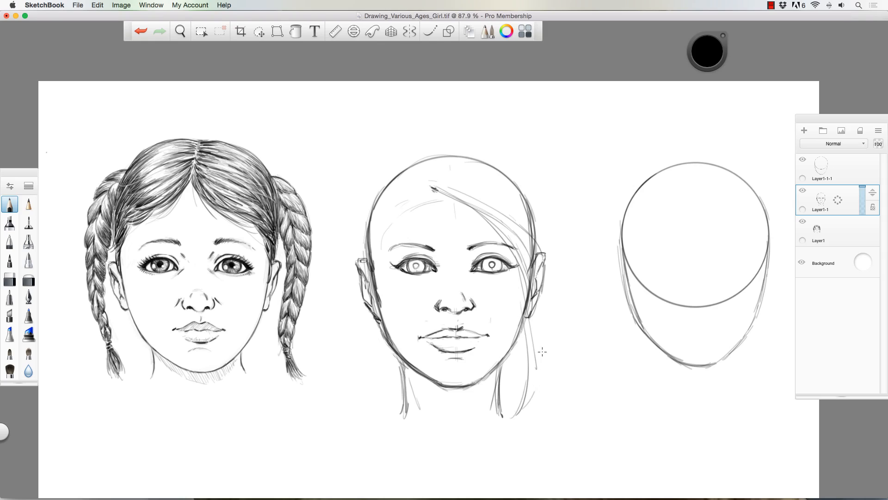
pyautogui.moveTo(542, 351); pyautogui.dragTo(543, 297)
pyautogui.moveTo(529, 234); pyautogui.dragTo(544, 347)
# - Add strands over the crown and draw the hair's outer contour down the right-hand side to below the chin
pyautogui.moveTo(494, 190); pyautogui.dragTo(522, 221)
pyautogui.moveTo(435, 170); pyautogui.dragTo(503, 200)
pyautogui.moveTo(453, 174)
pyautogui.mouseDown()
pyautogui.moveTo(514, 214)
pyautogui.moveTo(523, 205)
pyautogui.mouseUp()
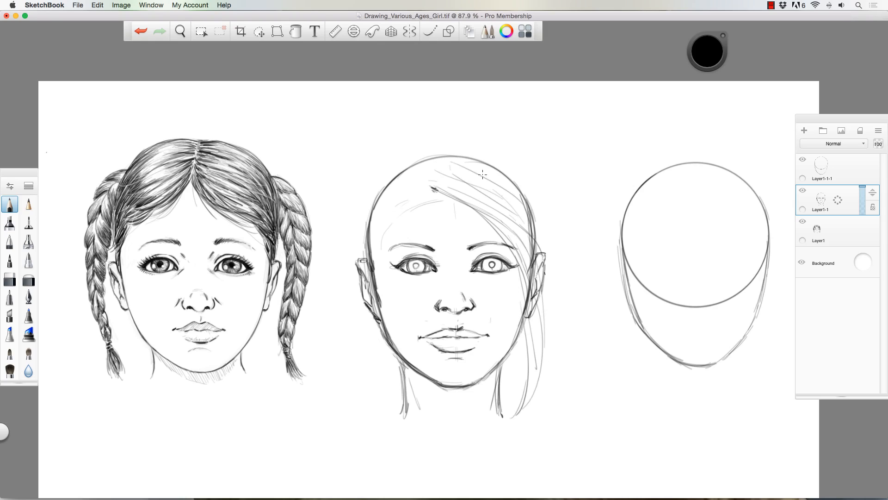
pyautogui.moveTo(504, 174); pyautogui.dragTo(544, 272)
pyautogui.moveTo(443, 148)
pyautogui.mouseDown()
pyautogui.moveTo(542, 201)
pyautogui.moveTo(555, 305)
pyautogui.moveTo(546, 400)
pyautogui.mouseUp()
pyautogui.moveTo(545, 317); pyautogui.dragTo(539, 426)
pyautogui.moveTo(543, 359); pyautogui.dragTo(517, 436)
pyautogui.moveTo(516, 351); pyautogui.dragTo(510, 400)
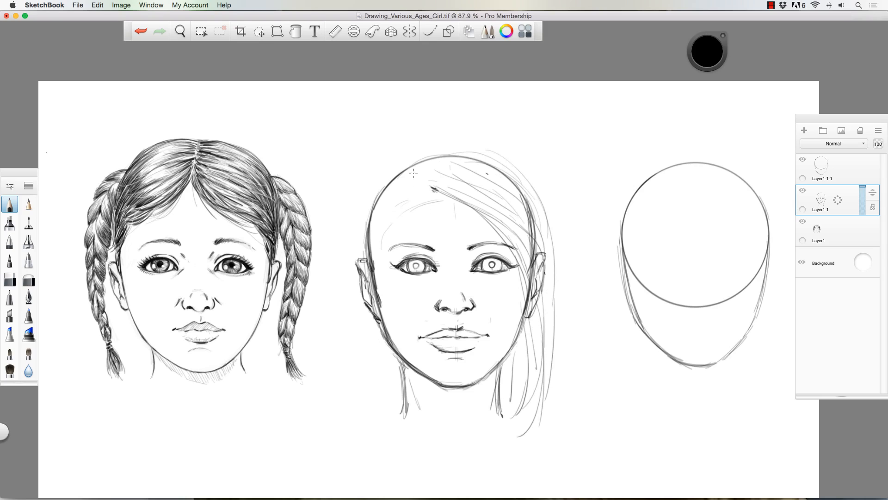
# - Define the side part with more fringe strands, and sketch strands falling from it across the left-hand forehead
pyautogui.moveTo(446, 203); pyautogui.dragTo(466, 211)
pyautogui.moveTo(416, 181); pyautogui.dragTo(500, 221)
pyautogui.moveTo(415, 178); pyautogui.dragTo(381, 241)
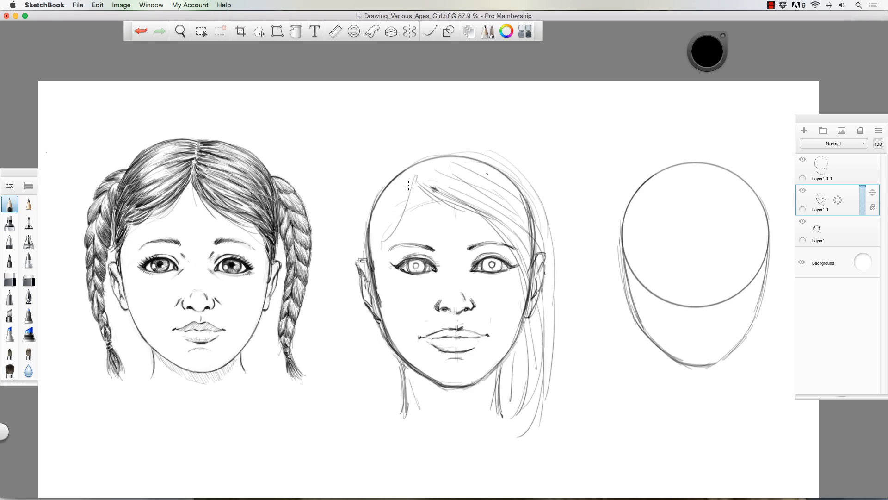
pyautogui.moveTo(406, 196)
pyautogui.mouseDown()
pyautogui.moveTo(372, 246)
pyautogui.moveTo(377, 255)
pyautogui.mouseUp()
pyautogui.moveTo(407, 187); pyautogui.dragTo(382, 230)
# - Draw long strands from the left-hand temple over the ear and down beside the neck
pyautogui.moveTo(401, 195)
pyautogui.mouseDown()
pyautogui.moveTo(361, 256)
pyautogui.moveTo(367, 313)
pyautogui.mouseUp()
pyautogui.moveTo(367, 249); pyautogui.dragTo(377, 369)
pyautogui.moveTo(367, 307); pyautogui.dragTo(379, 376)
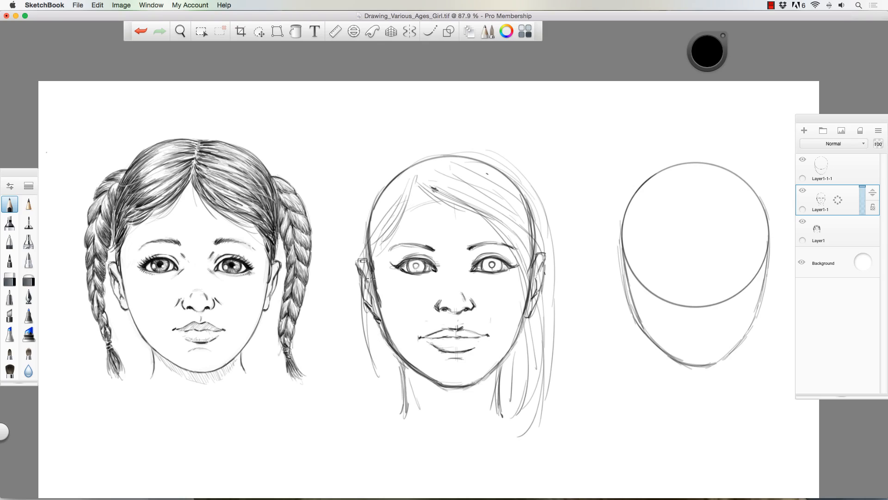
pyautogui.moveTo(372, 289)
pyautogui.mouseDown()
pyautogui.moveTo(384, 382)
pyautogui.moveTo(377, 317)
pyautogui.mouseUp()
pyautogui.moveTo(377, 320); pyautogui.dragTo(395, 387)
pyautogui.moveTo(382, 343); pyautogui.dragTo(394, 410)
pyautogui.moveTo(381, 365); pyautogui.dragTo(375, 412)
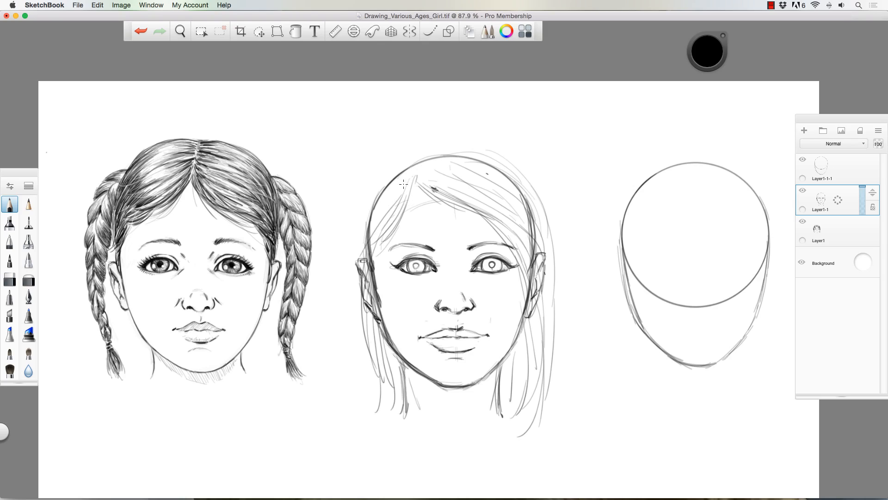
# - Add strands beside the part and draw the hair's outer contour from the crown down the left-hand side to neck level
pyautogui.moveTo(404, 184); pyautogui.dragTo(378, 220)
pyautogui.moveTo(402, 178)
pyautogui.mouseDown()
pyautogui.moveTo(371, 224)
pyautogui.moveTo(383, 197)
pyautogui.mouseUp()
pyautogui.moveTo(408, 159)
pyautogui.mouseDown()
pyautogui.moveTo(374, 190)
pyautogui.moveTo(352, 305)
pyautogui.mouseUp()
pyautogui.moveTo(361, 234)
pyautogui.mouseDown()
pyautogui.moveTo(353, 357)
pyautogui.moveTo(373, 392)
pyautogui.mouseUp()
pyautogui.moveTo(363, 285); pyautogui.dragTo(371, 414)
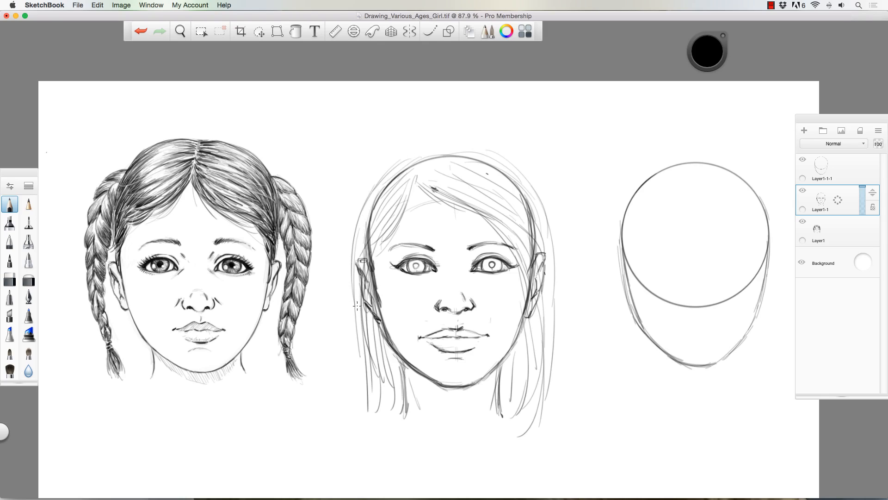
# - Extend long hair strands on the middle girl's left-hand side from ear level down past the chin and neck
pyautogui.moveTo(358, 317); pyautogui.dragTo(372, 413)
pyautogui.moveTo(371, 337); pyautogui.dragTo(400, 434)
pyautogui.moveTo(385, 378); pyautogui.dragTo(428, 442)
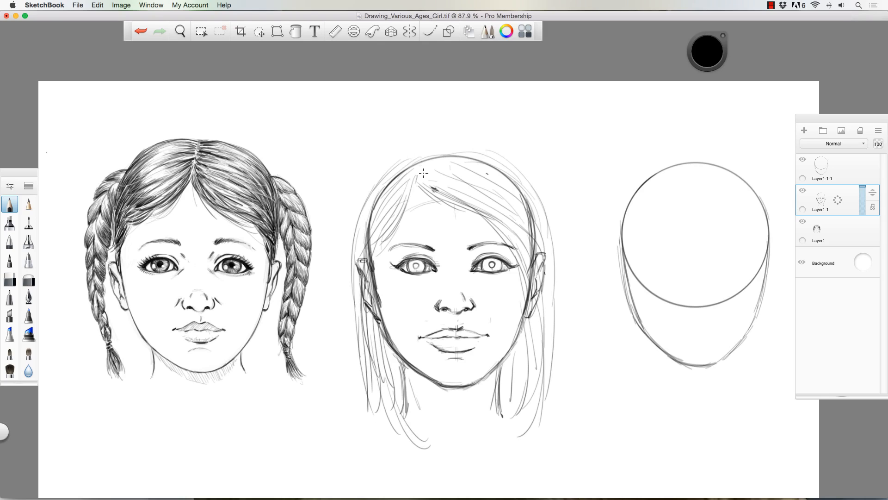
# - Draw the raised hair contour over the crown from the part and long strands down the right-hand side to below the chin
pyautogui.moveTo(424, 173)
pyautogui.mouseDown()
pyautogui.moveTo(455, 200)
pyautogui.moveTo(468, 185)
pyautogui.mouseUp()
pyautogui.moveTo(434, 156)
pyautogui.mouseDown()
pyautogui.moveTo(459, 177)
pyautogui.moveTo(447, 149)
pyautogui.mouseUp()
pyautogui.moveTo(450, 148); pyautogui.dragTo(514, 169)
pyautogui.moveTo(427, 154)
pyautogui.mouseDown()
pyautogui.moveTo(486, 150)
pyautogui.moveTo(517, 174)
pyautogui.moveTo(548, 242)
pyautogui.mouseUp()
pyautogui.moveTo(535, 205)
pyautogui.mouseDown()
pyautogui.moveTo(550, 310)
pyautogui.moveTo(528, 430)
pyautogui.mouseUp()
pyautogui.moveTo(521, 348); pyautogui.dragTo(513, 442)
pyautogui.moveTo(532, 404); pyautogui.dragTo(516, 448)
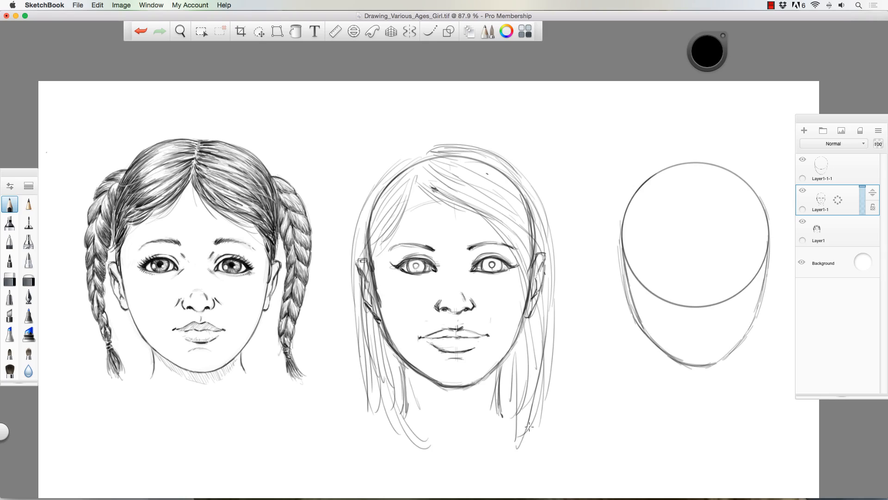
# - Add strands from the part across the left-hand forehead and down the outer hair to neck level
pyautogui.moveTo(420, 153)
pyautogui.mouseDown()
pyautogui.moveTo(390, 168)
pyautogui.moveTo(398, 215)
pyautogui.mouseUp()
pyautogui.moveTo(413, 182); pyautogui.dragTo(398, 220)
pyautogui.moveTo(416, 178)
pyautogui.mouseDown()
pyautogui.moveTo(401, 212)
pyautogui.moveTo(390, 185)
pyautogui.mouseUp()
pyautogui.moveTo(420, 158)
pyautogui.mouseDown()
pyautogui.moveTo(395, 170)
pyautogui.moveTo(393, 161)
pyautogui.moveTo(363, 222)
pyautogui.moveTo(380, 397)
pyautogui.mouseUp()
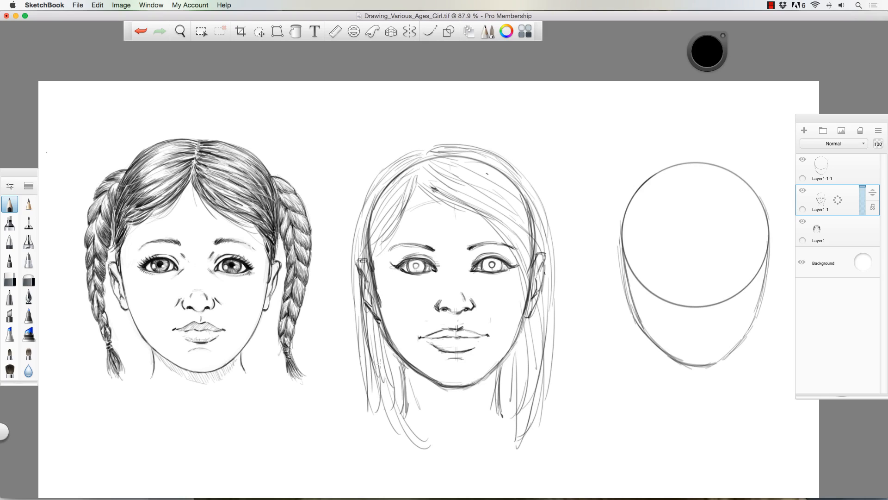
# - Add fringe strands sweeping right from the part and extend the loose hair ends on both sides of the neck
pyautogui.moveTo(414, 163); pyautogui.dragTo(493, 211)
pyautogui.moveTo(467, 176); pyautogui.dragTo(548, 259)
pyautogui.moveTo(477, 159)
pyautogui.mouseDown()
pyautogui.moveTo(527, 190)
pyautogui.moveTo(548, 278)
pyautogui.moveTo(539, 414)
pyautogui.mouseUp()
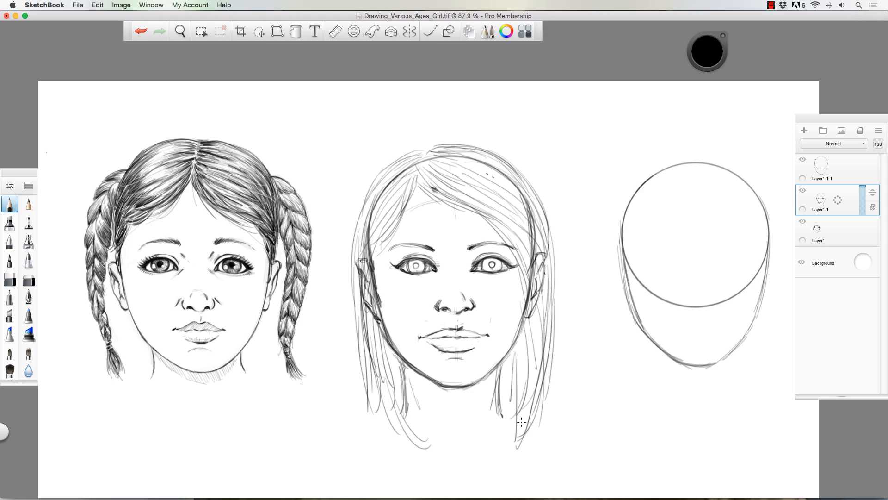
pyautogui.moveTo(505, 373); pyautogui.dragTo(508, 446)
pyautogui.moveTo(508, 399); pyautogui.dragTo(478, 461)
pyautogui.moveTo(400, 382); pyautogui.dragTo(425, 453)
pyautogui.moveTo(387, 402); pyautogui.dragTo(423, 457)
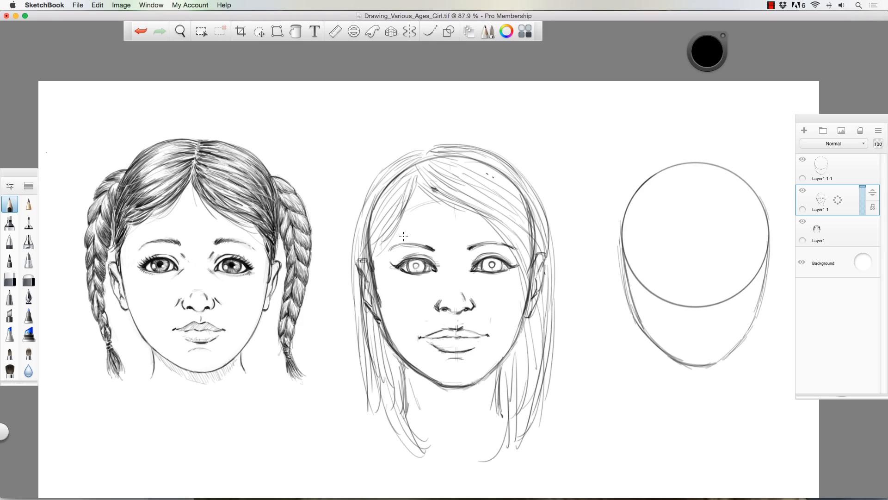
# - Slightly enlarge the middle girl's sketch and reposition it on the canvas
pyautogui.click(259, 31)
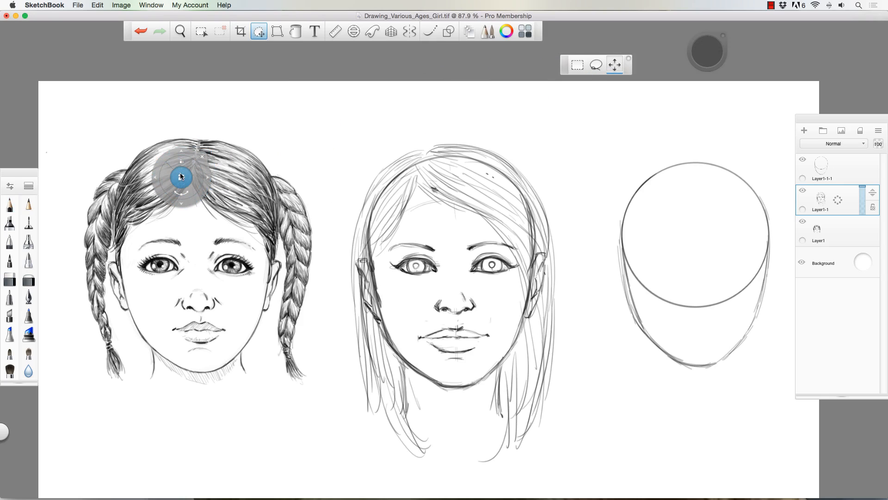
pyautogui.moveTo(181, 176); pyautogui.dragTo(164, 141)
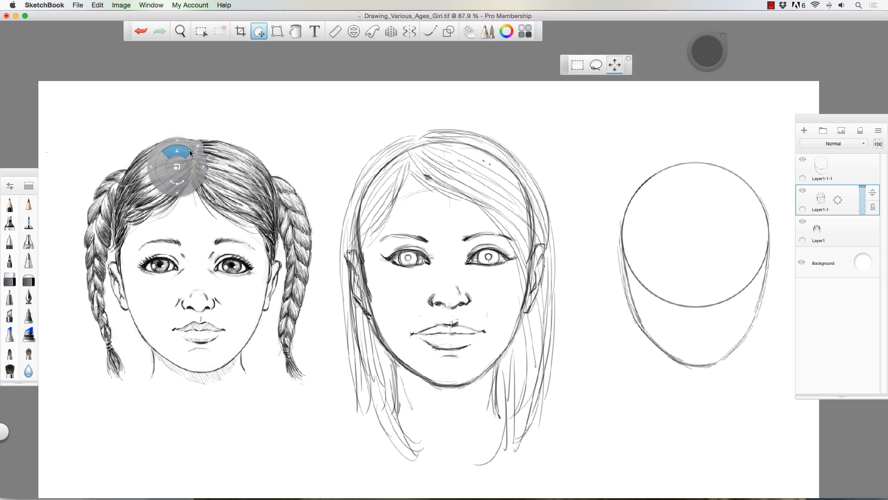
pyautogui.click(198, 146)
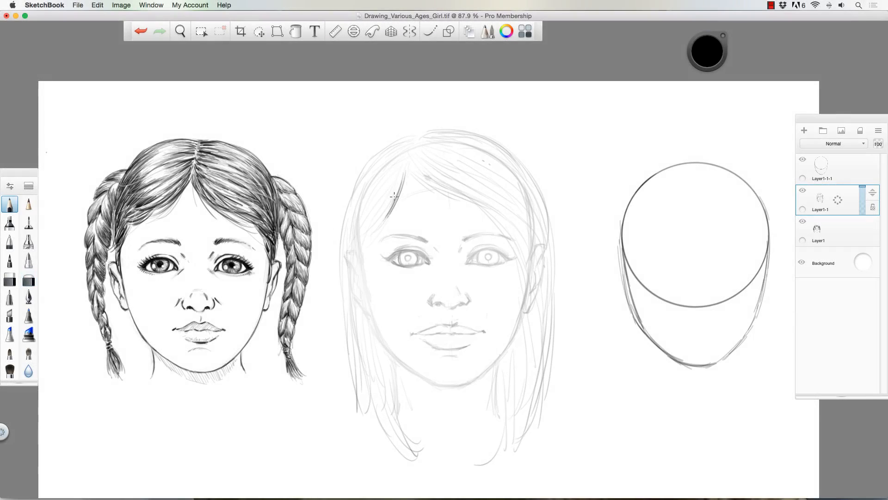
# - Redraw the left-hand hair over the faint sketch with darker pencil lines from the part down to the tips
pyautogui.moveTo(400, 183); pyautogui.dragTo(421, 458)
pyautogui.moveTo(411, 139); pyautogui.dragTo(345, 307)
pyautogui.moveTo(394, 160); pyautogui.dragTo(394, 471)
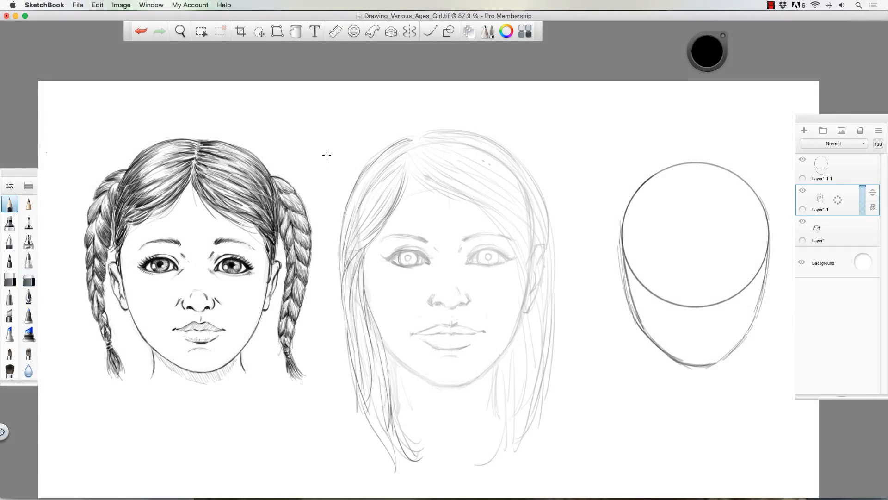
# - Outline the middle girl's cheeks, jaw and chin with dark lines and draw both sides of the neck
pyautogui.moveTo(364, 263)
pyautogui.mouseDown()
pyautogui.moveTo(385, 347)
pyautogui.moveTo(431, 383)
pyautogui.mouseUp()
pyautogui.moveTo(426, 381); pyautogui.dragTo(478, 376)
pyautogui.moveTo(364, 264); pyautogui.dragTo(383, 341)
pyautogui.moveTo(525, 268)
pyautogui.mouseDown()
pyautogui.moveTo(521, 313)
pyautogui.moveTo(474, 379)
pyautogui.mouseUp()
pyautogui.moveTo(500, 357); pyautogui.dragTo(499, 417)
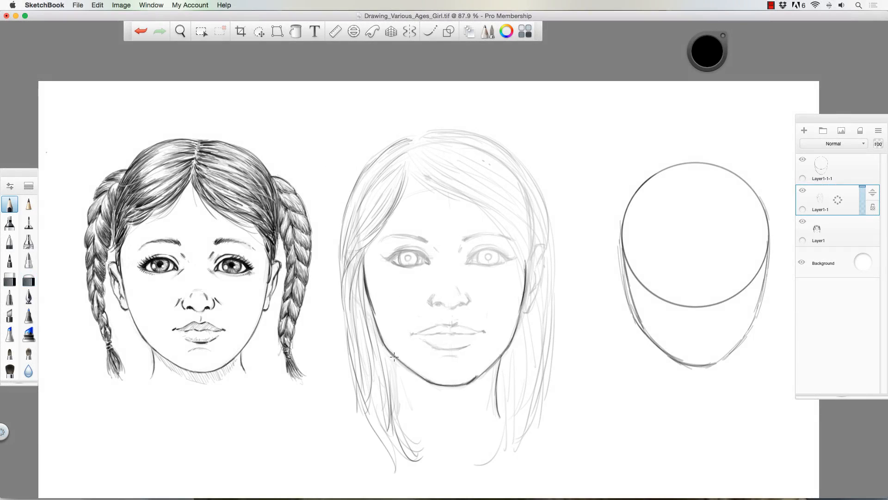
pyautogui.moveTo(394, 356); pyautogui.dragTo(404, 418)
pyautogui.moveTo(496, 367); pyautogui.dragTo(490, 404)
pyautogui.moveTo(427, 398); pyautogui.dragTo(434, 416)
# - Redraw the side part, the fringe edges on the forehead, and the outer hair contour with long strands down the right-hand side
pyautogui.moveTo(409, 164); pyautogui.dragTo(483, 216)
pyautogui.moveTo(481, 214); pyautogui.dragTo(487, 467)
pyautogui.moveTo(527, 259); pyautogui.dragTo(511, 444)
pyautogui.moveTo(412, 152); pyautogui.dragTo(525, 202)
pyautogui.moveTo(418, 136)
pyautogui.mouseDown()
pyautogui.moveTo(558, 326)
pyautogui.moveTo(340, 312)
pyautogui.mouseUp()
pyautogui.moveTo(407, 170); pyautogui.dragTo(383, 238)
pyautogui.moveTo(411, 167); pyautogui.dragTo(524, 244)
# - Outline the middle girl's eyelids and eye corners and draw the irises and pupils in both eyes
pyautogui.scroll(1, 462, 240)
pyautogui.moveTo(427, 238)
pyautogui.mouseDown()
pyautogui.moveTo(455, 252)
pyautogui.moveTo(433, 237)
pyautogui.mouseUp()
pyautogui.moveTo(497, 251)
pyautogui.mouseDown()
pyautogui.moveTo(515, 236)
pyautogui.moveTo(537, 247)
pyautogui.mouseUp()
pyautogui.moveTo(416, 239); pyautogui.dragTo(445, 234)
pyautogui.moveTo(497, 243)
pyautogui.mouseDown()
pyautogui.moveTo(534, 237)
pyautogui.moveTo(509, 251)
pyautogui.mouseUp()
pyautogui.moveTo(526, 238); pyautogui.dragTo(525, 251)
pyautogui.moveTo(430, 242); pyautogui.dragTo(435, 249)
pyautogui.moveTo(515, 241); pyautogui.dragTo(520, 247)
pyautogui.moveTo(425, 241); pyautogui.dragTo(429, 247)
pyautogui.moveTo(508, 241); pyautogui.dragTo(513, 246)
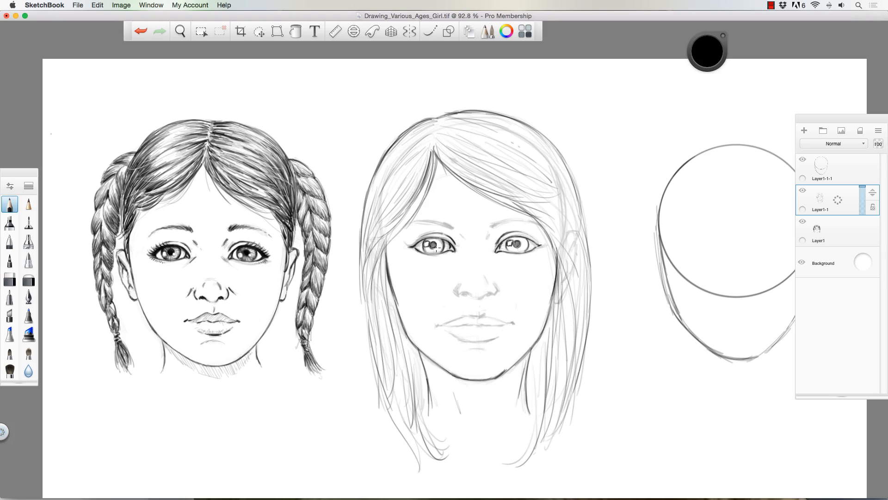
pyautogui.moveTo(436, 247); pyautogui.dragTo(439, 250)
pyautogui.moveTo(521, 246); pyautogui.dragTo(539, 246)
# - Define the nose bridge, nostrils and upper lip groove, and darken both eyebrows
pyautogui.moveTo(460, 234); pyautogui.dragTo(464, 240)
pyautogui.moveTo(490, 235); pyautogui.dragTo(487, 243)
pyautogui.moveTo(460, 284)
pyautogui.mouseDown()
pyautogui.moveTo(458, 296)
pyautogui.moveTo(471, 296)
pyautogui.mouseUp()
pyautogui.moveTo(473, 297); pyautogui.dragTo(492, 293)
pyautogui.moveTo(496, 284)
pyautogui.mouseDown()
pyautogui.moveTo(494, 296)
pyautogui.moveTo(468, 282)
pyautogui.mouseUp()
pyautogui.moveTo(484, 273); pyautogui.dragTo(486, 283)
pyautogui.moveTo(471, 296); pyautogui.dragTo(479, 299)
pyautogui.moveTo(492, 228); pyautogui.dragTo(534, 222)
pyautogui.moveTo(456, 229)
pyautogui.mouseDown()
pyautogui.moveTo(440, 220)
pyautogui.moveTo(402, 227)
pyautogui.mouseUp()
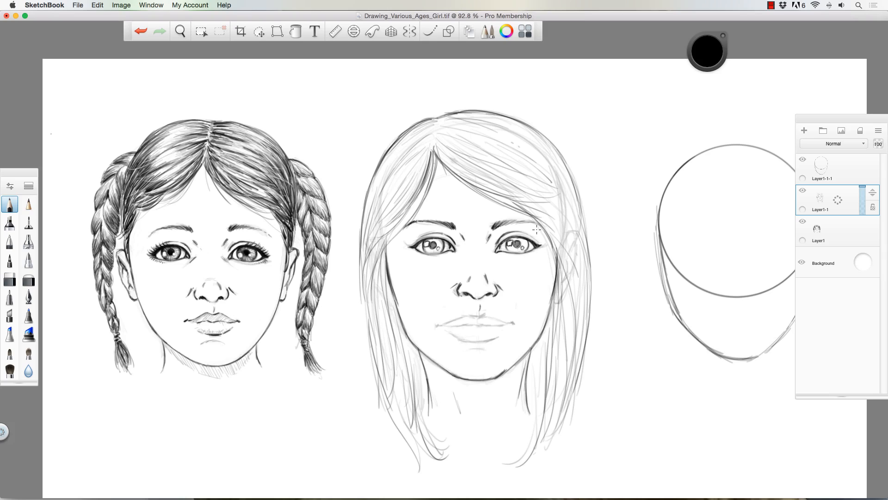
# - Outline the upper and lower lips and darken the mouth line and its corners
pyautogui.moveTo(442, 325); pyautogui.dragTo(476, 316)
pyautogui.moveTo(484, 316); pyautogui.dragTo(512, 323)
pyautogui.moveTo(446, 325); pyautogui.dragTo(481, 327)
pyautogui.moveTo(481, 328); pyautogui.dragTo(508, 325)
pyautogui.moveTo(502, 335)
pyautogui.mouseDown()
pyautogui.moveTo(464, 344)
pyautogui.moveTo(486, 349)
pyautogui.mouseUp()
# - Reinforce the right-hand fringe and outer hair contour, and darken the jawline beside the chin
pyautogui.moveTo(542, 203); pyautogui.dragTo(578, 282)
pyautogui.moveTo(518, 121); pyautogui.dragTo(591, 278)
pyautogui.moveTo(514, 365); pyautogui.dragTo(497, 376)
# - Shade the irises and pupils and darken the upper lid edges of both eyes
pyautogui.moveTo(427, 242); pyautogui.dragTo(442, 237)
pyautogui.moveTo(424, 246); pyautogui.dragTo(429, 252)
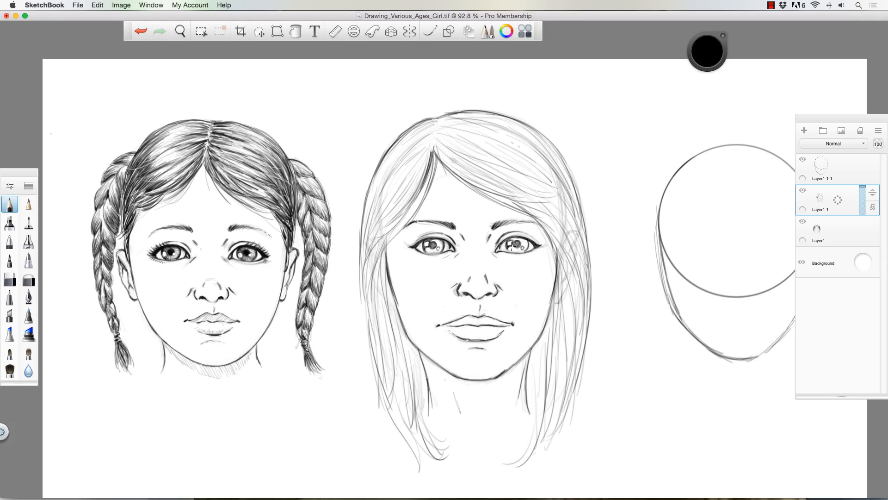
pyautogui.moveTo(509, 241); pyautogui.dragTo(527, 249)
pyautogui.moveTo(442, 240); pyautogui.dragTo(439, 250)
pyautogui.moveTo(515, 241); pyautogui.dragTo(528, 240)
pyautogui.moveTo(508, 246); pyautogui.dragTo(519, 251)
# - Draw the upper and lower eyelashes on both eyes and mark the rounded tip of the nose
pyautogui.moveTo(423, 241); pyautogui.dragTo(416, 234)
pyautogui.moveTo(418, 244)
pyautogui.mouseDown()
pyautogui.moveTo(409, 238)
pyautogui.moveTo(426, 233)
pyautogui.mouseUp()
pyautogui.moveTo(418, 245); pyautogui.dragTo(409, 237)
pyautogui.moveTo(530, 240)
pyautogui.mouseDown()
pyautogui.moveTo(522, 232)
pyautogui.moveTo(541, 236)
pyautogui.mouseUp()
pyautogui.moveTo(527, 239)
pyautogui.mouseDown()
pyautogui.moveTo(533, 230)
pyautogui.moveTo(543, 248)
pyautogui.mouseUp()
pyautogui.moveTo(421, 255); pyautogui.dragTo(412, 251)
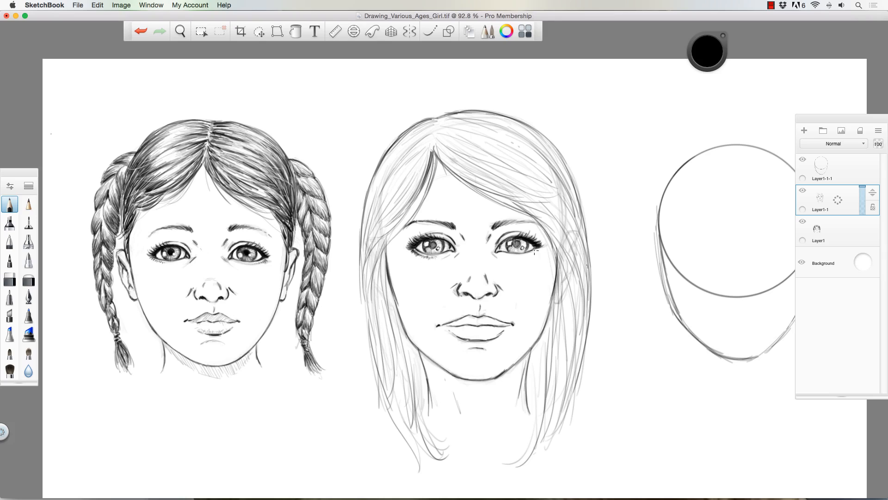
pyautogui.moveTo(538, 248); pyautogui.dragTo(509, 258)
pyautogui.moveTo(414, 254); pyautogui.dragTo(408, 250)
pyautogui.moveTo(484, 267); pyautogui.dragTo(471, 272)
# - Shade the left-hand crown hair with strands running from the part toward the temple and outer contour
pyautogui.moveTo(431, 154); pyautogui.dragTo(402, 194)
pyautogui.moveTo(435, 126)
pyautogui.mouseDown()
pyautogui.moveTo(412, 157)
pyautogui.moveTo(409, 135)
pyautogui.mouseUp()
pyautogui.moveTo(431, 127)
pyautogui.mouseDown()
pyautogui.moveTo(403, 181)
pyautogui.moveTo(406, 193)
pyautogui.mouseUp()
pyautogui.moveTo(418, 138); pyautogui.dragTo(406, 162)
pyautogui.moveTo(369, 217)
pyautogui.mouseDown()
pyautogui.moveTo(361, 271)
pyautogui.moveTo(365, 263)
pyautogui.mouseUp()
pyautogui.moveTo(424, 175); pyautogui.dragTo(373, 247)
pyautogui.moveTo(425, 161); pyautogui.dragTo(375, 232)
pyautogui.moveTo(386, 185); pyautogui.dragTo(362, 229)
# - Darken the strands around the left-hand temple and ear and down beside the cheek
pyautogui.moveTo(394, 223); pyautogui.dragTo(373, 269)
pyautogui.moveTo(385, 237)
pyautogui.mouseDown()
pyautogui.moveTo(363, 294)
pyautogui.moveTo(370, 333)
pyautogui.mouseUp()
pyautogui.moveTo(382, 255)
pyautogui.mouseDown()
pyautogui.moveTo(369, 319)
pyautogui.moveTo(393, 313)
pyautogui.mouseUp()
pyautogui.moveTo(390, 287); pyautogui.dragTo(404, 341)
pyautogui.moveTo(382, 272); pyautogui.dragTo(393, 301)
pyautogui.moveTo(383, 252); pyautogui.dragTo(398, 326)
# - Fill the left-hand hair beside the jaw and neck with long, dark strands
pyautogui.moveTo(395, 306); pyautogui.dragTo(420, 380)
pyautogui.moveTo(412, 344); pyautogui.dragTo(428, 407)
pyautogui.moveTo(376, 291); pyautogui.dragTo(386, 404)
pyautogui.moveTo(384, 314); pyautogui.dragTo(400, 404)
pyautogui.moveTo(371, 331); pyautogui.dragTo(387, 396)
pyautogui.moveTo(372, 349); pyautogui.dragTo(409, 417)
pyautogui.moveTo(406, 373); pyautogui.dragTo(430, 434)
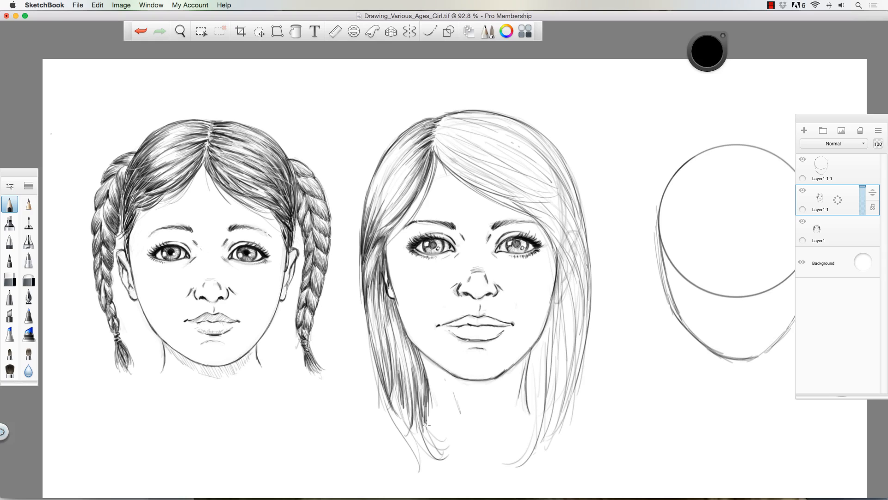
# - Darken the lower ends of the left-hand hair and taper them into pointed tips below the chin
pyautogui.moveTo(423, 389); pyautogui.dragTo(443, 454)
pyautogui.moveTo(409, 411); pyautogui.dragTo(438, 460)
pyautogui.moveTo(383, 383); pyautogui.dragTo(422, 469)
pyautogui.moveTo(389, 387); pyautogui.dragTo(413, 432)
pyautogui.moveTo(402, 363); pyautogui.dragTo(427, 451)
pyautogui.moveTo(372, 347); pyautogui.dragTo(388, 441)
pyautogui.moveTo(378, 379); pyautogui.dragTo(389, 431)
pyautogui.moveTo(381, 296); pyautogui.dragTo(384, 377)
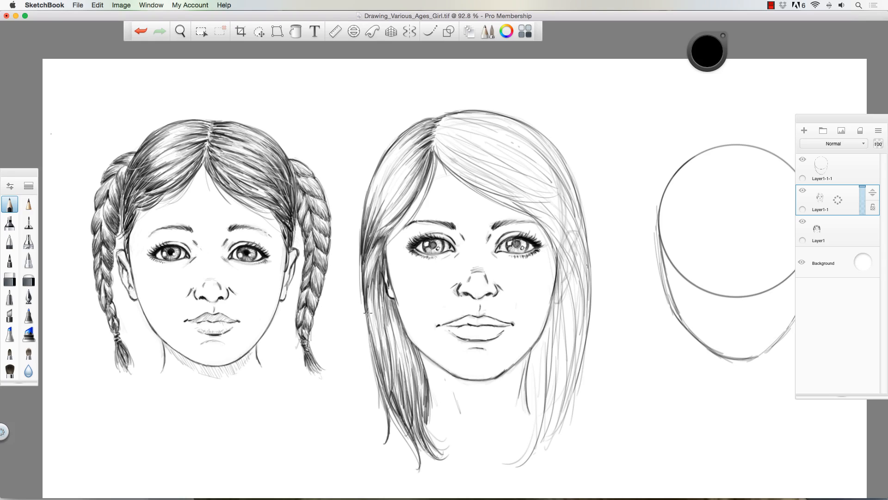
# - Add finer shading strands to the left-hand hair beside the cheek, along the outer contour and at the crown
pyautogui.moveTo(400, 319); pyautogui.dragTo(409, 393)
pyautogui.moveTo(365, 198); pyautogui.dragTo(372, 234)
pyautogui.moveTo(416, 138); pyautogui.dragTo(397, 190)
pyautogui.moveTo(393, 139); pyautogui.dragTo(373, 224)
pyautogui.moveTo(390, 299); pyautogui.dragTo(402, 347)
# - Shade the hair roots on the right-hand side of the part and along the lower fringe edge
pyautogui.moveTo(433, 141); pyautogui.dragTo(467, 171)
pyautogui.moveTo(443, 162); pyautogui.dragTo(514, 198)
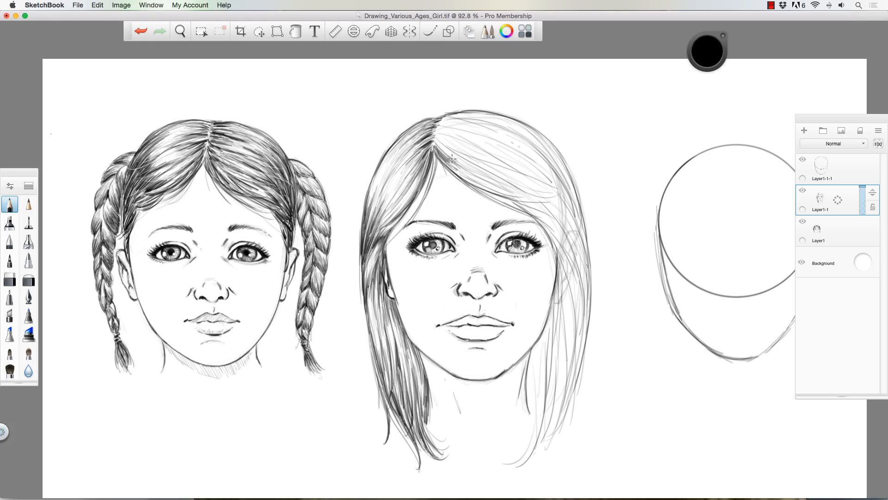
pyautogui.moveTo(434, 137); pyautogui.dragTo(508, 183)
pyautogui.moveTo(437, 134)
pyautogui.mouseDown()
pyautogui.moveTo(520, 174)
pyautogui.moveTo(460, 140)
pyautogui.mouseUp()
pyautogui.moveTo(435, 117); pyautogui.dragTo(476, 141)
# - Darken the strands on the right-hand side of the head where the fringe curves past the temple and ear
pyautogui.moveTo(551, 175); pyautogui.dragTo(574, 210)
pyautogui.moveTo(541, 136); pyautogui.dragTo(579, 220)
pyautogui.moveTo(557, 181); pyautogui.dragTo(582, 236)
pyautogui.moveTo(555, 201); pyautogui.dragTo(583, 252)
pyautogui.moveTo(574, 223)
pyautogui.mouseDown()
pyautogui.moveTo(557, 266)
pyautogui.moveTo(540, 275)
pyautogui.mouseUp()
pyautogui.moveTo(569, 235); pyautogui.dragTo(552, 312)
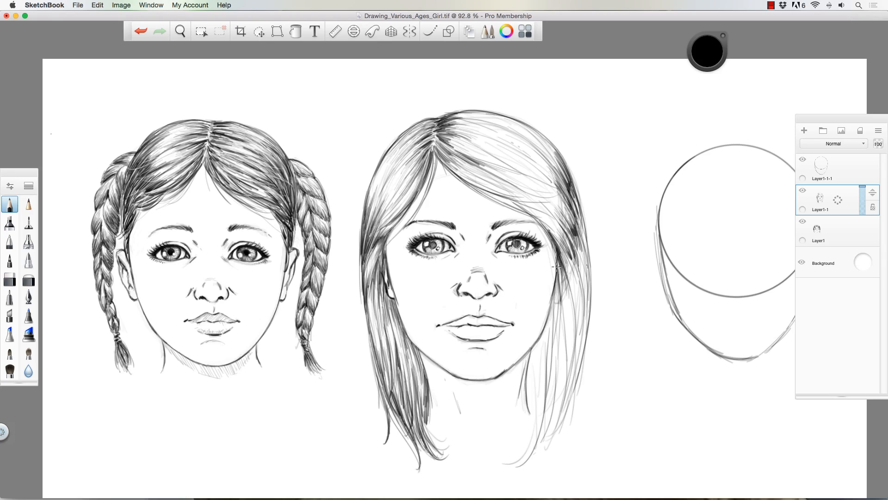
# - Fill the right-hand hair with dark strands beside the cheek and neck and along the outer contour
pyautogui.moveTo(562, 262); pyautogui.dragTo(551, 317)
pyautogui.moveTo(559, 282); pyautogui.dragTo(541, 359)
pyautogui.moveTo(545, 326); pyautogui.dragTo(527, 382)
pyautogui.moveTo(540, 365); pyautogui.dragTo(529, 416)
pyautogui.moveTo(582, 276); pyautogui.dragTo(561, 386)
pyautogui.moveTo(591, 240); pyautogui.dragTo(578, 346)
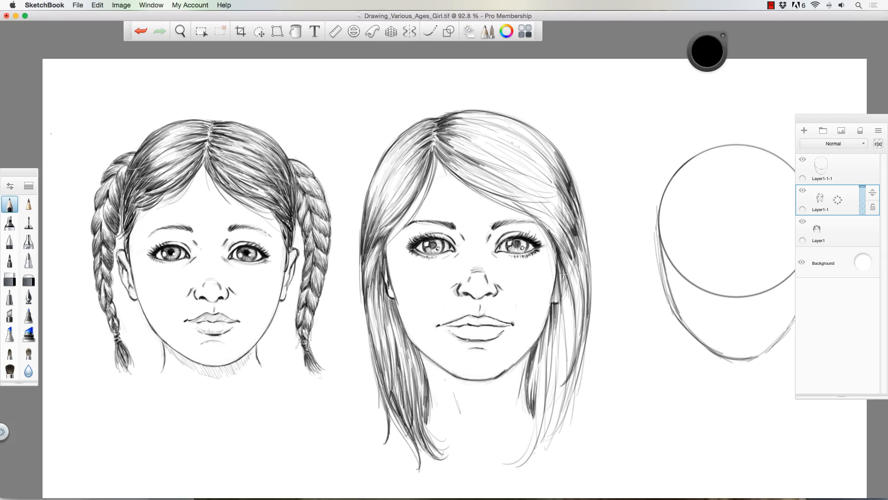
# - Add more long strands through the right-hand hair beside the face and shade the upper right-hand crown
pyautogui.moveTo(568, 273); pyautogui.dragTo(559, 357)
pyautogui.moveTo(563, 312); pyautogui.dragTo(553, 404)
pyautogui.moveTo(573, 272); pyautogui.dragTo(560, 374)
pyautogui.moveTo(586, 243); pyautogui.dragTo(577, 296)
pyautogui.moveTo(573, 209)
pyautogui.mouseDown()
pyautogui.moveTo(548, 248)
pyautogui.moveTo(552, 228)
pyautogui.mouseUp()
pyautogui.moveTo(516, 134); pyautogui.dragTo(562, 192)
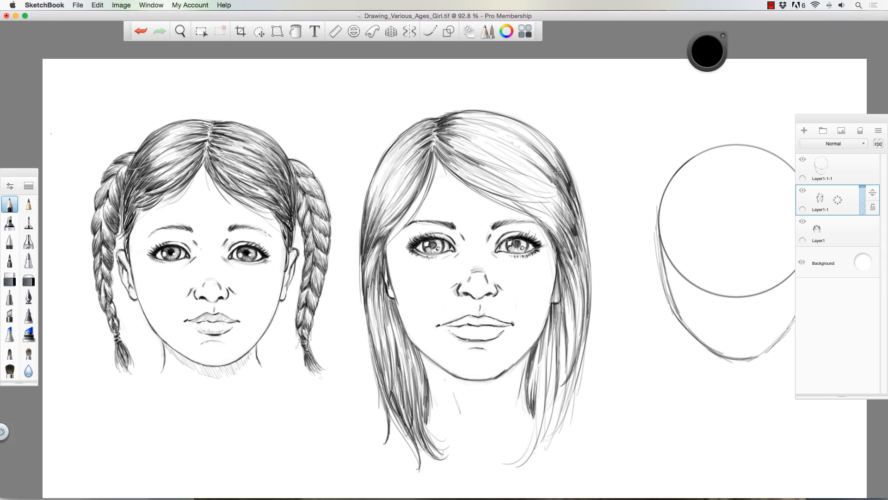
# - Build up flowing strands across the crown and swept fringe, from the part to the right-hand temple
pyautogui.moveTo(451, 113); pyautogui.dragTo(540, 149)
pyautogui.moveTo(551, 166); pyautogui.dragTo(570, 199)
pyautogui.moveTo(515, 121); pyautogui.dragTo(563, 172)
pyautogui.moveTo(518, 171)
pyautogui.mouseDown()
pyautogui.moveTo(491, 161)
pyautogui.moveTo(549, 184)
pyautogui.mouseUp()
pyautogui.moveTo(478, 135); pyautogui.dragTo(554, 186)
pyautogui.moveTo(500, 177); pyautogui.dragTo(559, 199)
pyautogui.moveTo(519, 205); pyautogui.dragTo(557, 236)
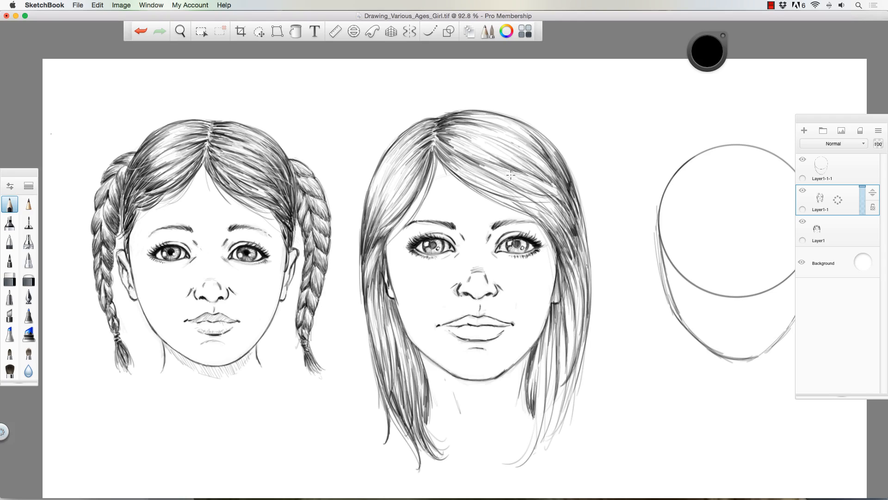
# - Add long flowing strands through the middle girl's swept fringe, crown and left-hand hair beside the face
pyautogui.moveTo(445, 163); pyautogui.dragTo(527, 201)
pyautogui.moveTo(451, 131); pyautogui.dragTo(525, 154)
pyautogui.moveTo(464, 185); pyautogui.dragTo(539, 217)
pyautogui.moveTo(438, 152)
pyautogui.mouseDown()
pyautogui.moveTo(490, 188)
pyautogui.moveTo(387, 241)
pyautogui.mouseUp()
pyautogui.moveTo(427, 185); pyautogui.dragTo(370, 288)
pyautogui.moveTo(445, 165); pyautogui.dragTo(557, 232)
# - Darken the middle girl's lower hair beside the neck and draw curved tapering tips on the right-hand lengths
pyautogui.moveTo(384, 295); pyautogui.dragTo(418, 410)
pyautogui.moveTo(557, 262)
pyautogui.mouseDown()
pyautogui.moveTo(575, 333)
pyautogui.moveTo(505, 471)
pyautogui.mouseUp()
pyautogui.moveTo(546, 351); pyautogui.dragTo(519, 466)
pyautogui.moveTo(548, 361); pyautogui.dragTo(559, 458)
pyautogui.moveTo(569, 382); pyautogui.dragTo(550, 437)
pyautogui.moveTo(562, 431); pyautogui.dragTo(547, 460)
pyautogui.moveTo(567, 329); pyautogui.dragTo(536, 424)
pyautogui.moveTo(578, 323); pyautogui.dragTo(558, 416)
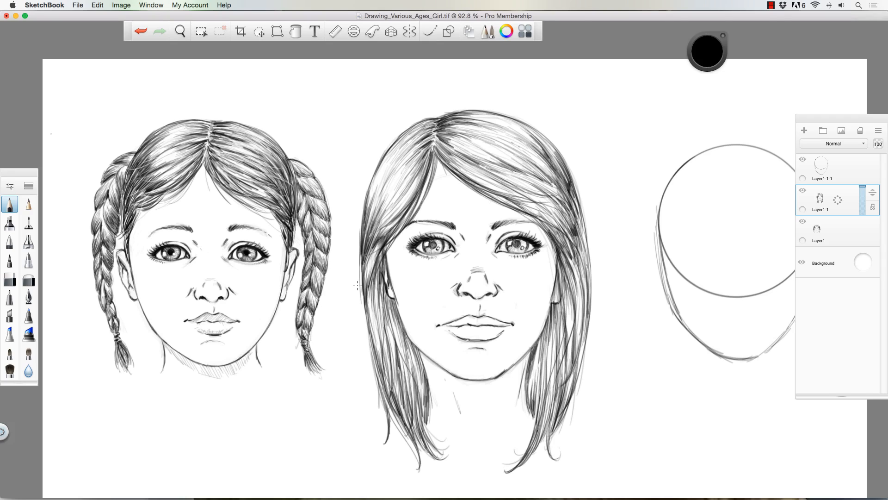
# - Hatch a shadow under the middle girl's chin, touch up the left-hand ear and mark a faint neck line
pyautogui.moveTo(395, 295); pyautogui.dragTo(389, 316)
pyautogui.moveTo(542, 337); pyautogui.dragTo(506, 371)
pyautogui.moveTo(449, 373); pyautogui.dragTo(480, 395)
pyautogui.moveTo(476, 374)
pyautogui.mouseDown()
pyautogui.moveTo(512, 368)
pyautogui.moveTo(481, 393)
pyautogui.mouseUp()
pyautogui.moveTo(464, 377); pyautogui.dragTo(440, 391)
pyautogui.moveTo(490, 418); pyautogui.dragTo(485, 439)
# - Darken the middle girl's ears, shade beneath the nose and add shading lines to both lips
pyautogui.moveTo(562, 283)
pyautogui.mouseDown()
pyautogui.moveTo(570, 319)
pyautogui.moveTo(559, 298)
pyautogui.mouseUp()
pyautogui.moveTo(386, 268); pyautogui.dragTo(388, 282)
pyautogui.moveTo(469, 289); pyautogui.dragTo(492, 298)
pyautogui.moveTo(445, 327); pyautogui.dragTo(464, 321)
pyautogui.moveTo(490, 325); pyautogui.dragTo(506, 322)
pyautogui.moveTo(447, 323)
pyautogui.mouseDown()
pyautogui.moveTo(467, 319)
pyautogui.moveTo(501, 334)
pyautogui.moveTo(471, 342)
pyautogui.mouseUp()
pyautogui.moveTo(465, 344); pyautogui.dragTo(494, 340)
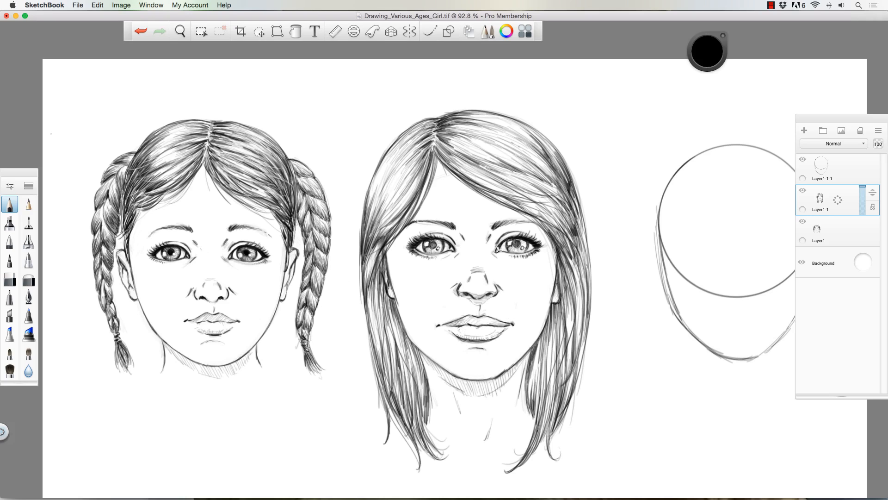
# - Reinforce the middle girl's fringe and right-hand hair outline, and deepen both pupils
pyautogui.moveTo(436, 154); pyautogui.dragTo(454, 174)
pyautogui.moveTo(522, 211); pyautogui.dragTo(557, 241)
pyautogui.moveTo(542, 138); pyautogui.dragTo(578, 195)
pyautogui.moveTo(578, 194); pyautogui.dragTo(590, 277)
pyautogui.moveTo(559, 248); pyautogui.dragTo(572, 279)
pyautogui.moveTo(514, 243); pyautogui.dragTo(518, 246)
pyautogui.moveTo(430, 242); pyautogui.dragTo(433, 245)
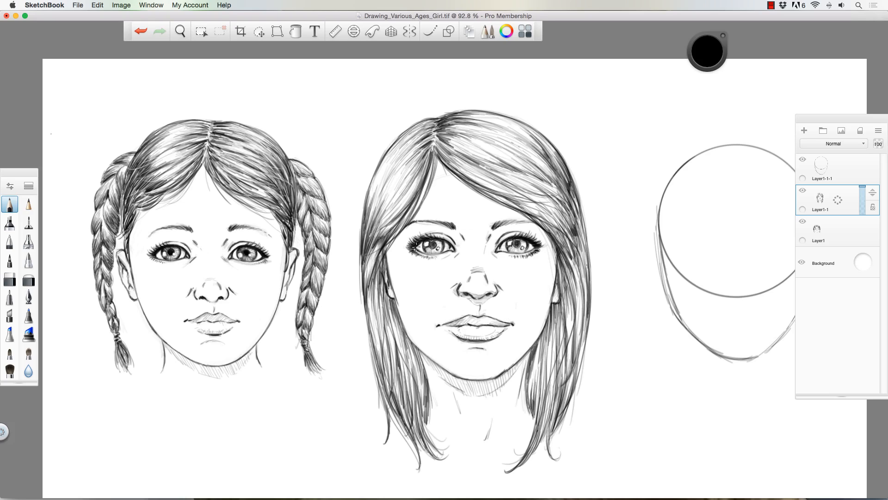
# - Add strands to the middle girl's left-hand hair and strengthen her cheek and jaw contour down to the chin
pyautogui.moveTo(380, 171); pyautogui.dragTo(368, 218)
pyautogui.moveTo(391, 210); pyautogui.dragTo(378, 231)
pyautogui.moveTo(390, 296); pyautogui.dragTo(418, 349)
pyautogui.moveTo(399, 316); pyautogui.dragTo(422, 350)
pyautogui.moveTo(409, 334)
pyautogui.mouseDown()
pyautogui.moveTo(452, 375)
pyautogui.moveTo(500, 376)
pyautogui.mouseUp()
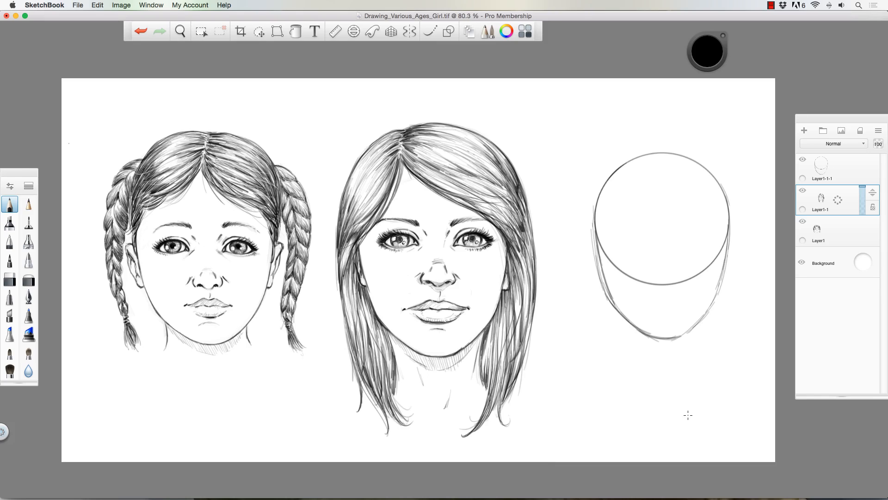
# - Check the middle portrait's layer by toggling its visibility, and delete the construction sketch layer Layer1-1-1
pyautogui.click(802, 193)
pyautogui.click(802, 193)
pyautogui.click(848, 164)
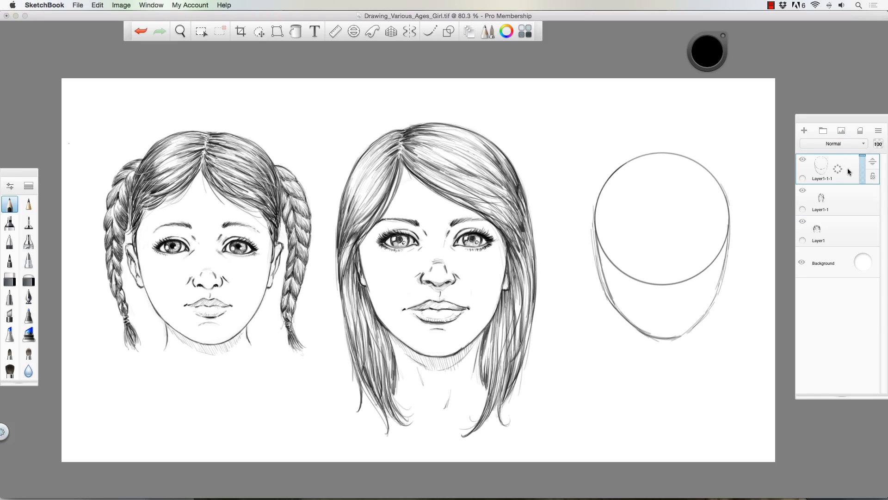
pyautogui.click(847, 168)
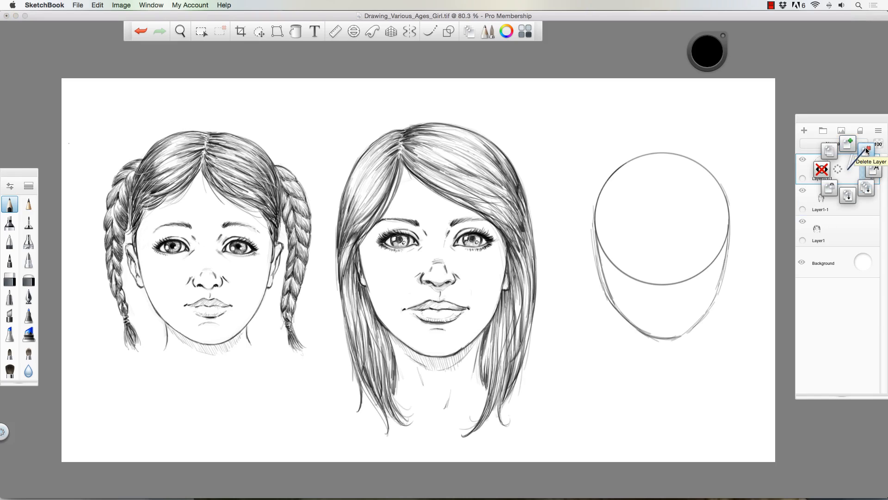
pyautogui.click(865, 148)
pyautogui.click(853, 172)
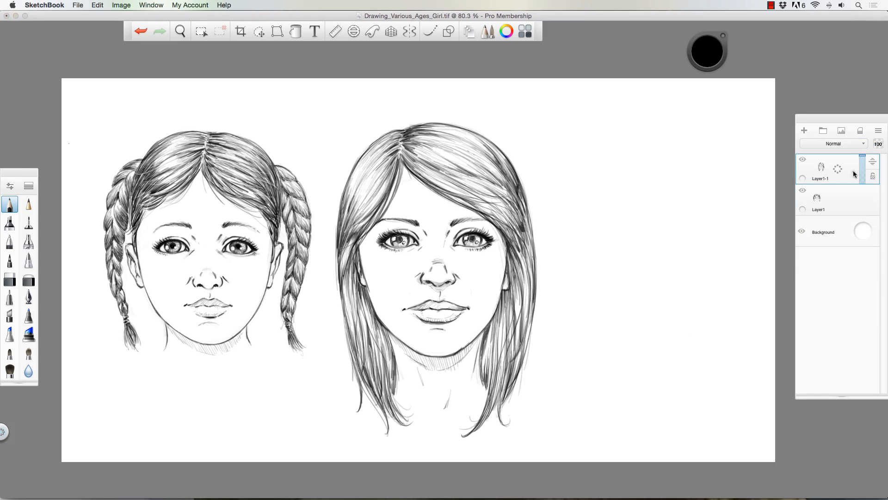
# - Duplicate the middle portrait's layer and move the copy into the empty space on the right of the canvas
pyautogui.click(836, 155)
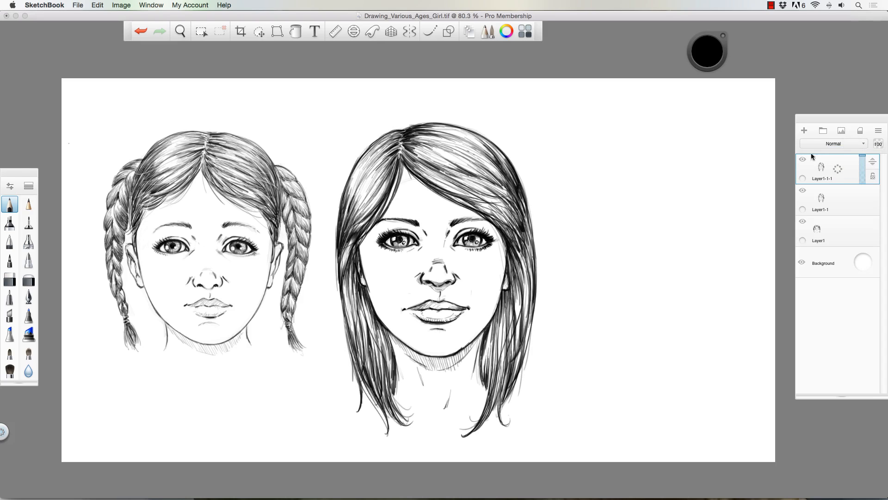
pyautogui.click(259, 32)
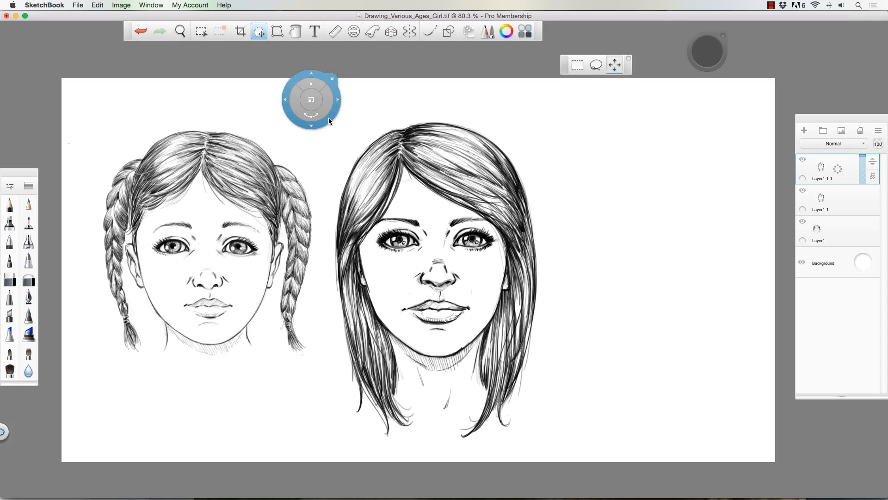
pyautogui.moveTo(329, 118); pyautogui.dragTo(551, 124)
pyautogui.press('space')
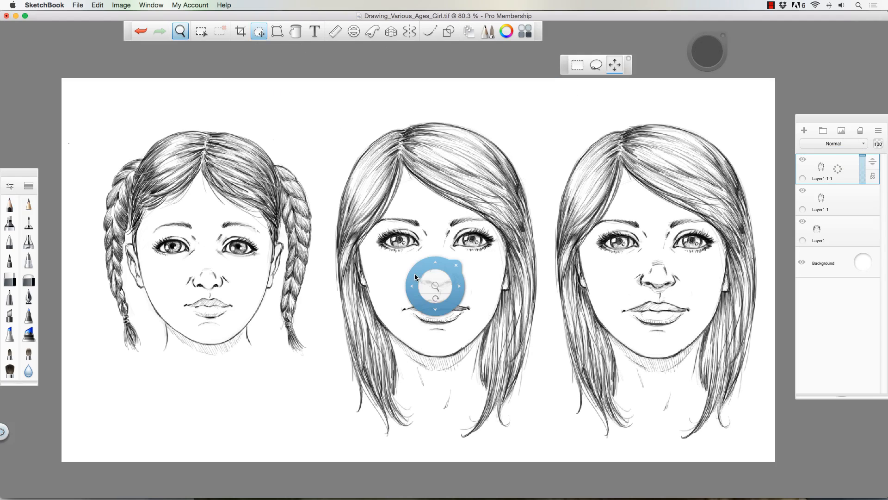
pyautogui.moveTo(410, 274); pyautogui.dragTo(329, 276)
pyautogui.moveTo(351, 263); pyautogui.dragTo(352, 263)
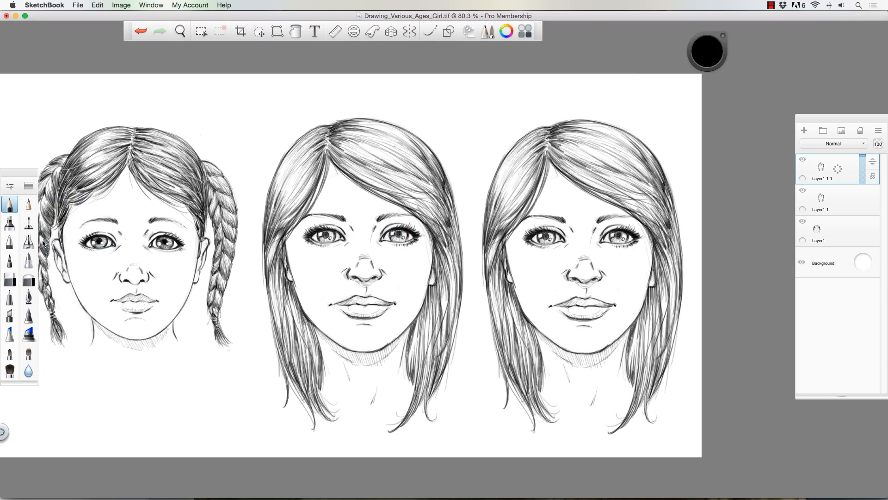
# - Erase the long hair beside the third portrait's face and neck with the hard eraser, and trim the hair close to the head
pyautogui.click(28, 278)
pyautogui.click(10, 279)
pyautogui.press(']')
pyautogui.press(']')
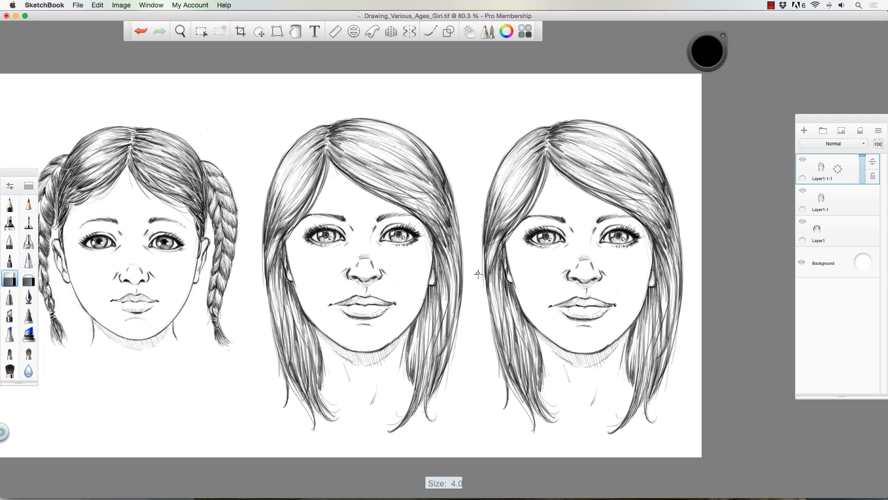
pyautogui.moveTo(482, 274)
pyautogui.mouseDown()
pyautogui.moveTo(483, 246)
pyautogui.moveTo(491, 309)
pyautogui.moveTo(494, 288)
pyautogui.moveTo(531, 363)
pyautogui.moveTo(508, 398)
pyautogui.moveTo(519, 404)
pyautogui.moveTo(525, 369)
pyautogui.moveTo(526, 413)
pyautogui.moveTo(535, 417)
pyautogui.moveTo(543, 401)
pyautogui.moveTo(543, 418)
pyautogui.moveTo(512, 414)
pyautogui.mouseUp()
pyautogui.moveTo(676, 204)
pyautogui.mouseDown()
pyautogui.moveTo(680, 283)
pyautogui.moveTo(671, 230)
pyautogui.moveTo(667, 289)
pyautogui.moveTo(641, 334)
pyautogui.moveTo(676, 294)
pyautogui.moveTo(668, 337)
pyautogui.moveTo(615, 434)
pyautogui.mouseUp()
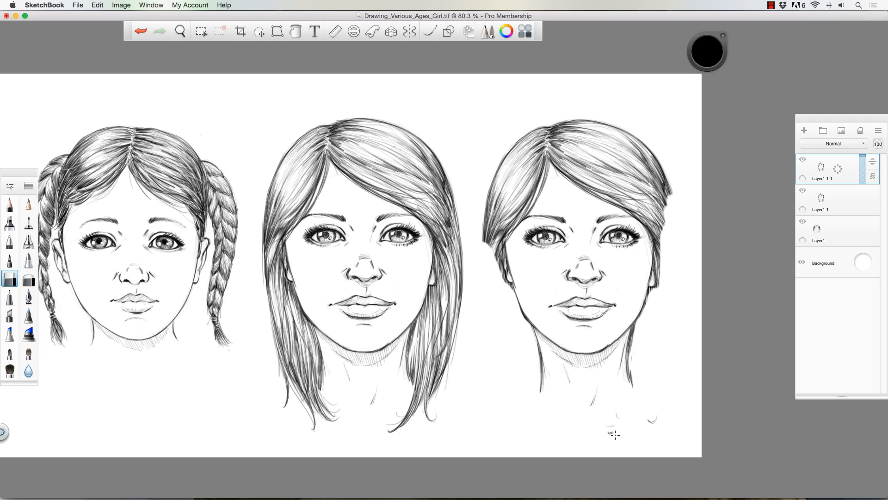
pyautogui.moveTo(484, 206)
pyautogui.mouseDown()
pyautogui.moveTo(488, 247)
pyautogui.moveTo(484, 165)
pyautogui.moveTo(492, 227)
pyautogui.mouseUp()
pyautogui.moveTo(665, 164)
pyautogui.mouseDown()
pyautogui.moveTo(671, 236)
pyautogui.moveTo(667, 153)
pyautogui.mouseUp()
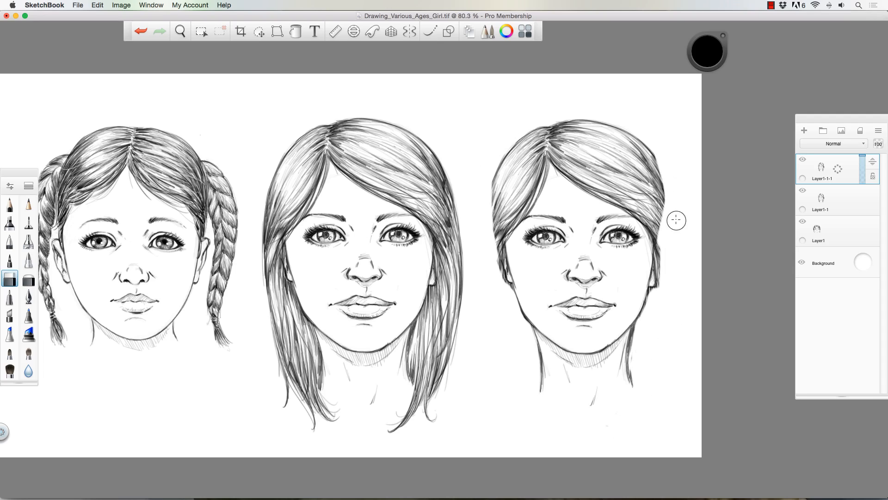
pyautogui.moveTo(490, 160); pyautogui.dragTo(495, 228)
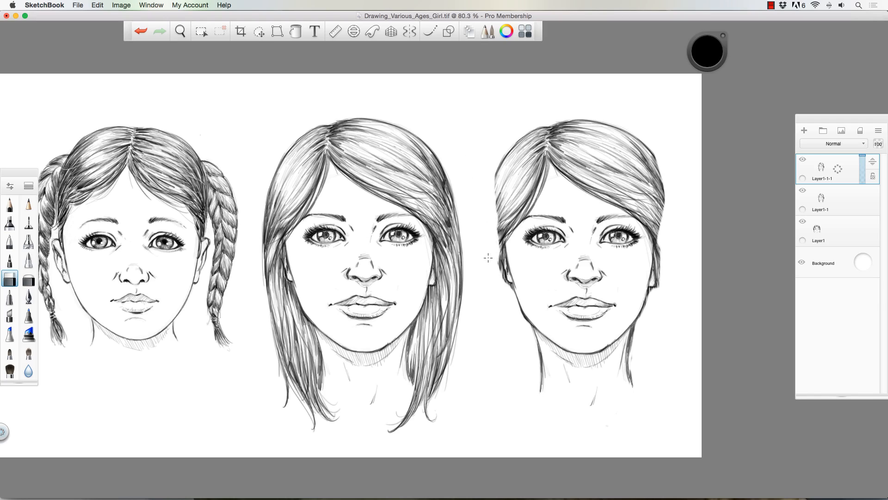
# - Fade the leftover hair around both ears of the third portrait with the soft eraser at size 30
pyautogui.click(29, 279)
pyautogui.press('[')
pyautogui.press('[')
pyautogui.press('[')
pyautogui.press('[')
pyautogui.press('[')
pyautogui.press('[')
pyautogui.press('[')
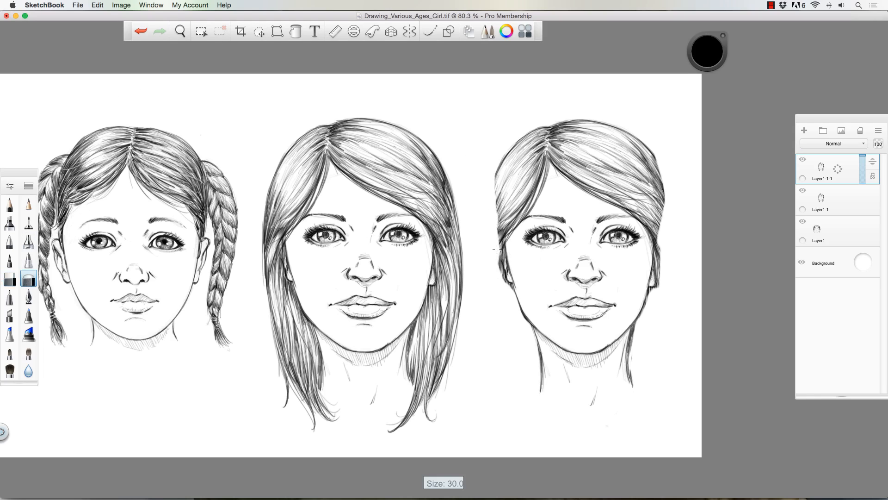
pyautogui.moveTo(499, 257); pyautogui.dragTo(506, 283)
pyautogui.moveTo(493, 238); pyautogui.dragTo(506, 291)
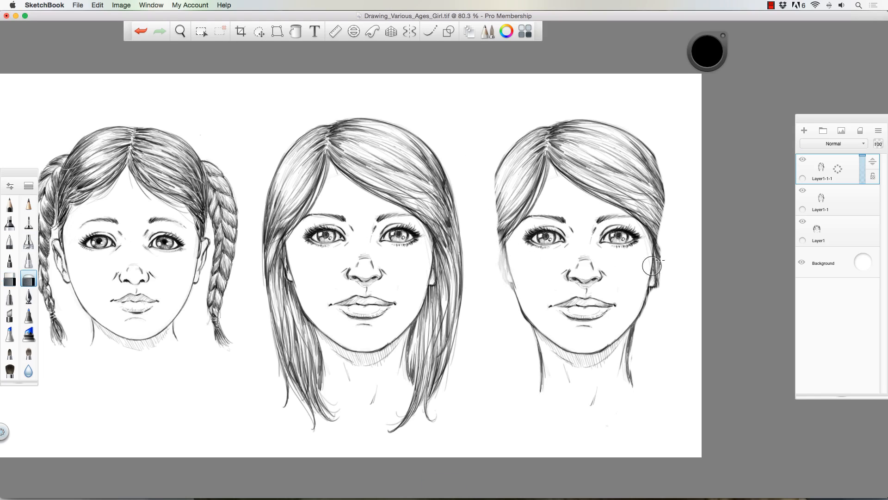
pyautogui.moveTo(653, 266)
pyautogui.mouseDown()
pyautogui.moveTo(652, 301)
pyautogui.moveTo(660, 242)
pyautogui.moveTo(653, 296)
pyautogui.mouseUp()
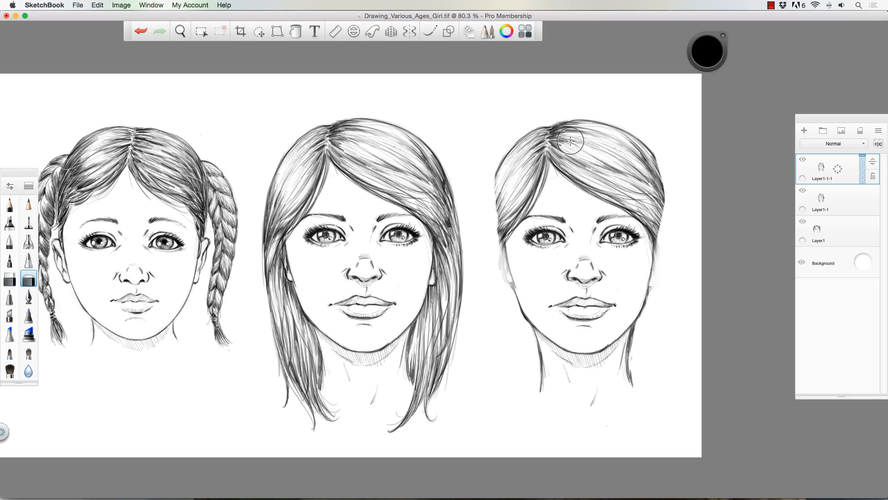
# - Age the third portrait's face in pencil with eye-corner wrinkles, cheek contours, laugh lines, under-eye creases and frown lines between the brows
pyautogui.click(9, 204)
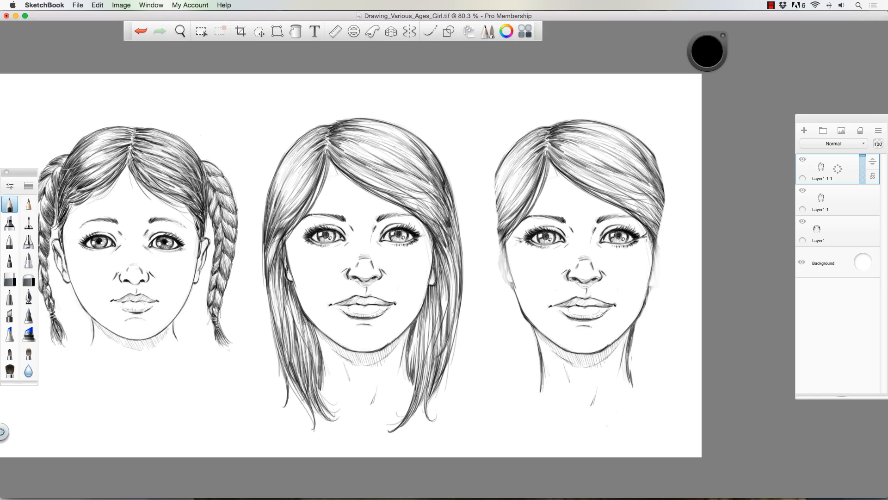
pyautogui.moveTo(597, 240); pyautogui.dragTo(598, 235)
pyautogui.press(']')
pyautogui.moveTo(652, 251); pyautogui.dragTo(643, 289)
pyautogui.moveTo(508, 275); pyautogui.dragTo(526, 302)
pyautogui.moveTo(561, 269); pyautogui.dragTo(559, 279)
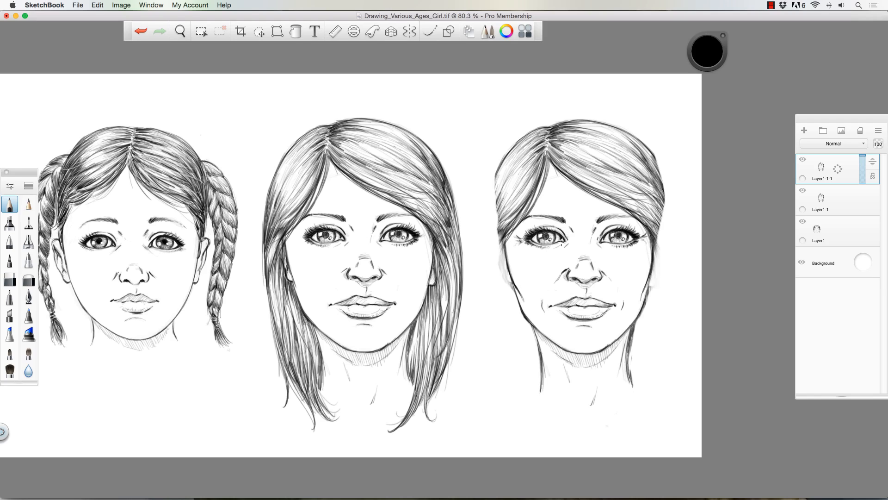
pyautogui.moveTo(569, 243); pyautogui.dragTo(549, 255)
pyautogui.moveTo(574, 222); pyautogui.dragTo(578, 213)
# - Draw both ears on the third portrait, from the hairline down to the lobes
pyautogui.moveTo(492, 228)
pyautogui.mouseDown()
pyautogui.moveTo(494, 139)
pyautogui.moveTo(502, 235)
pyautogui.moveTo(493, 235)
pyautogui.moveTo(505, 264)
pyautogui.mouseUp()
pyautogui.moveTo(493, 232); pyautogui.dragTo(506, 282)
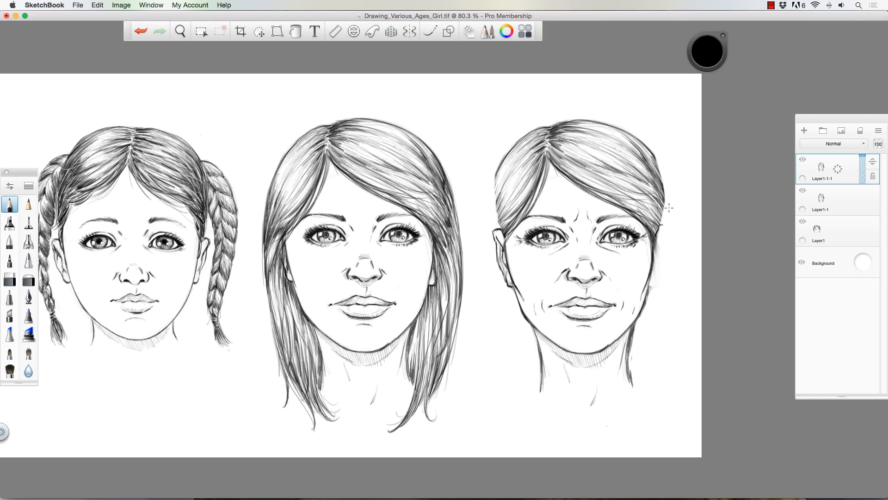
pyautogui.moveTo(665, 224); pyautogui.dragTo(658, 249)
pyautogui.moveTo(660, 269)
pyautogui.mouseDown()
pyautogui.moveTo(664, 222)
pyautogui.moveTo(650, 286)
pyautogui.mouseUp()
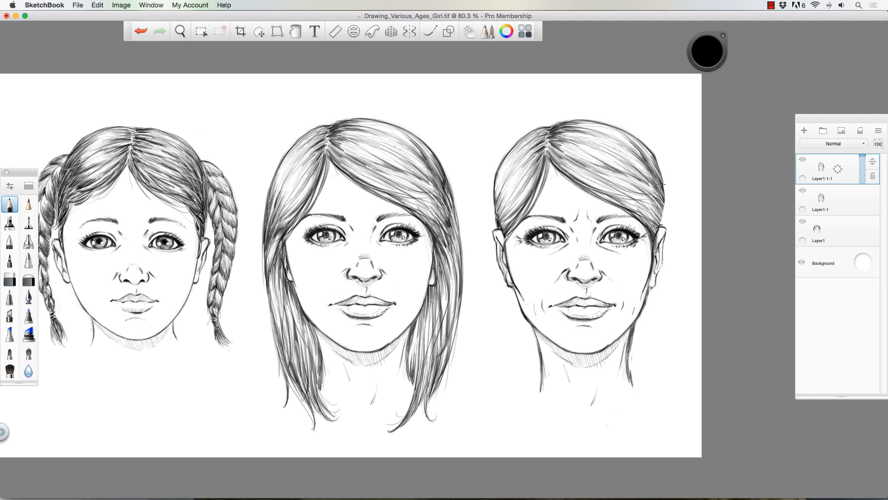
# - Define the third portrait's right-hand hair contour and draw loose strands hanging beside both ears
pyautogui.moveTo(657, 156)
pyautogui.mouseDown()
pyautogui.moveTo(664, 185)
pyautogui.moveTo(654, 249)
pyautogui.mouseUp()
pyautogui.moveTo(504, 240); pyautogui.dragTo(508, 299)
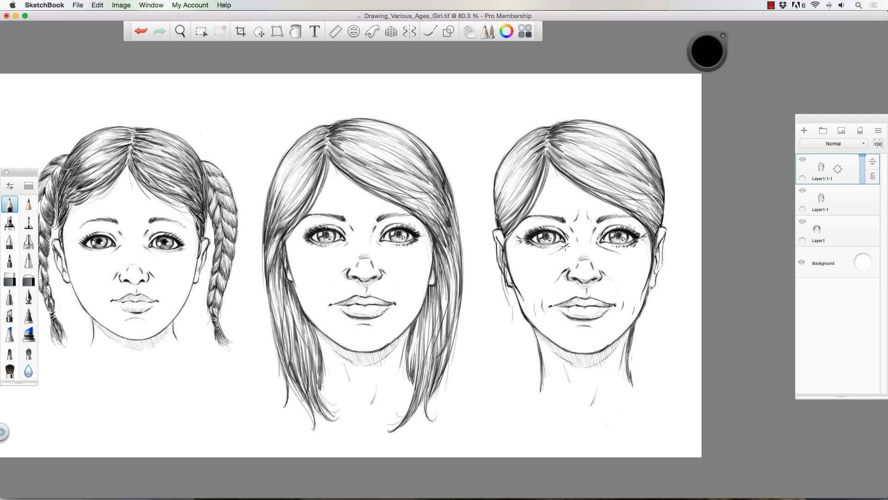
pyautogui.moveTo(643, 229); pyautogui.dragTo(655, 287)
pyautogui.moveTo(657, 245); pyautogui.dragTo(649, 323)
pyautogui.moveTo(656, 272)
pyautogui.mouseDown()
pyautogui.moveTo(644, 290)
pyautogui.moveTo(654, 263)
pyautogui.moveTo(650, 324)
pyautogui.mouseUp()
pyautogui.moveTo(651, 293); pyautogui.dragTo(648, 326)
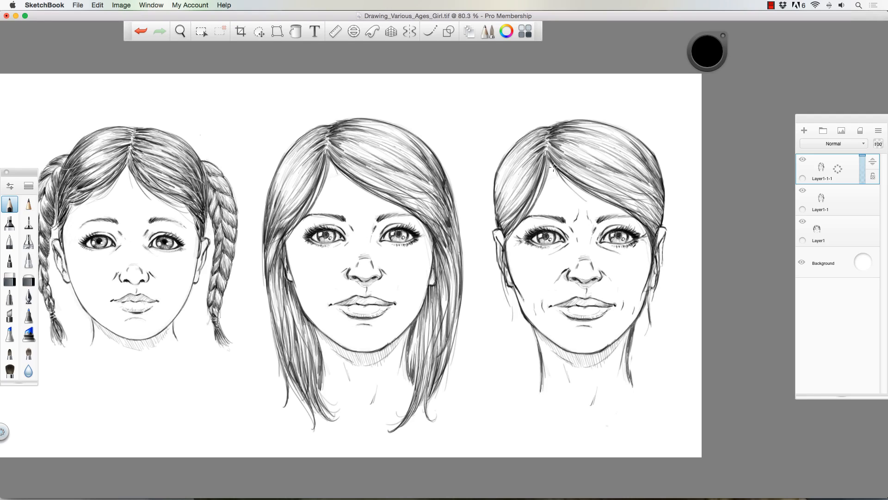
# - Draw a hair bun on top of the third portrait's head and fill it with curved strands
pyautogui.moveTo(570, 185)
pyautogui.mouseDown()
pyautogui.moveTo(532, 124)
pyautogui.moveTo(557, 92)
pyautogui.moveTo(593, 89)
pyautogui.moveTo(582, 90)
pyautogui.moveTo(628, 108)
pyautogui.moveTo(635, 133)
pyautogui.moveTo(634, 117)
pyautogui.moveTo(571, 89)
pyautogui.moveTo(551, 95)
pyautogui.moveTo(533, 127)
pyautogui.moveTo(568, 91)
pyautogui.moveTo(535, 125)
pyautogui.moveTo(554, 106)
pyautogui.moveTo(570, 98)
pyautogui.moveTo(537, 126)
pyautogui.moveTo(583, 100)
pyautogui.moveTo(539, 129)
pyautogui.moveTo(572, 109)
pyautogui.moveTo(539, 129)
pyautogui.moveTo(590, 113)
pyautogui.moveTo(546, 124)
pyautogui.moveTo(599, 117)
pyautogui.moveTo(570, 114)
pyautogui.moveTo(619, 133)
pyautogui.moveTo(597, 119)
pyautogui.moveTo(542, 128)
pyautogui.moveTo(596, 110)
pyautogui.moveTo(581, 103)
pyautogui.moveTo(614, 123)
pyautogui.moveTo(590, 98)
pyautogui.moveTo(632, 136)
pyautogui.moveTo(607, 104)
pyautogui.moveTo(614, 104)
pyautogui.moveTo(635, 135)
pyautogui.moveTo(609, 95)
pyautogui.moveTo(636, 114)
pyautogui.moveTo(576, 97)
pyautogui.moveTo(631, 131)
pyautogui.moveTo(602, 97)
pyautogui.mouseUp()
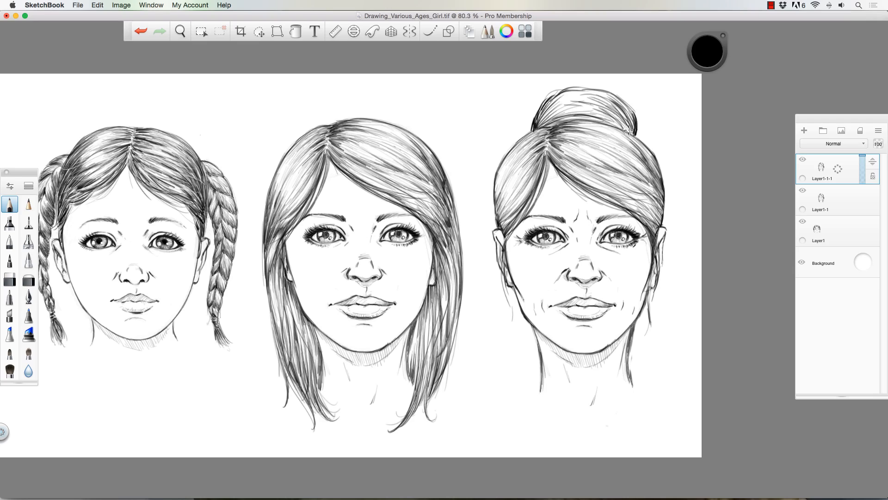
pyautogui.moveTo(544, 118); pyautogui.dragTo(581, 99)
pyautogui.moveTo(552, 100)
pyautogui.mouseDown()
pyautogui.moveTo(584, 92)
pyautogui.moveTo(575, 93)
pyautogui.mouseUp()
pyautogui.moveTo(548, 113)
pyautogui.mouseDown()
pyautogui.moveTo(577, 102)
pyautogui.moveTo(551, 118)
pyautogui.moveTo(621, 114)
pyautogui.mouseUp()
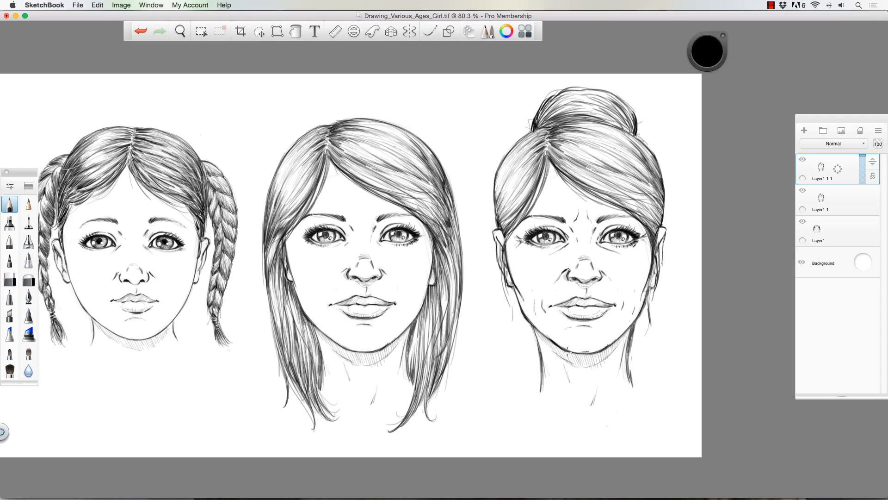
# - Darken the chin line of the woman with the bun and add a cheek contour on the left
pyautogui.moveTo(567, 352); pyautogui.dragTo(581, 354)
pyautogui.moveTo(520, 293); pyautogui.dragTo(525, 321)
pyautogui.press('space')
pyautogui.moveTo(356, 296)
pyautogui.mouseDown()
pyautogui.moveTo(345, 294)
pyautogui.moveTo(343, 275)
pyautogui.moveTo(433, 256)
pyautogui.mouseUp()
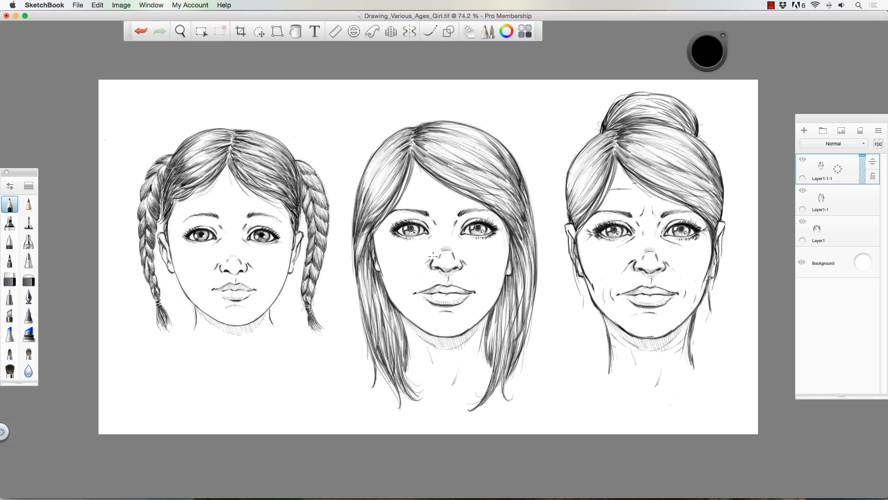
# - Set the soft eraser to size 25 for touch-ups, and pencil in creases around the older woman's mouth and chin
pyautogui.press('e')
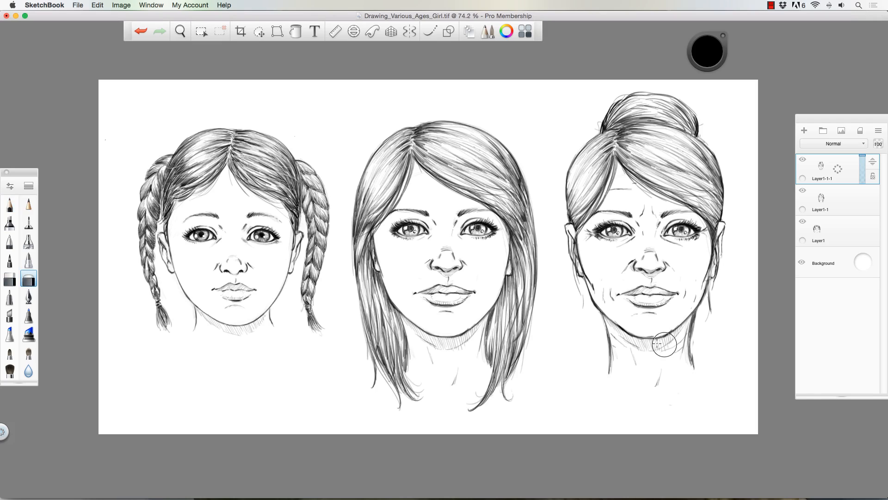
pyautogui.press('[')
pyautogui.press('[')
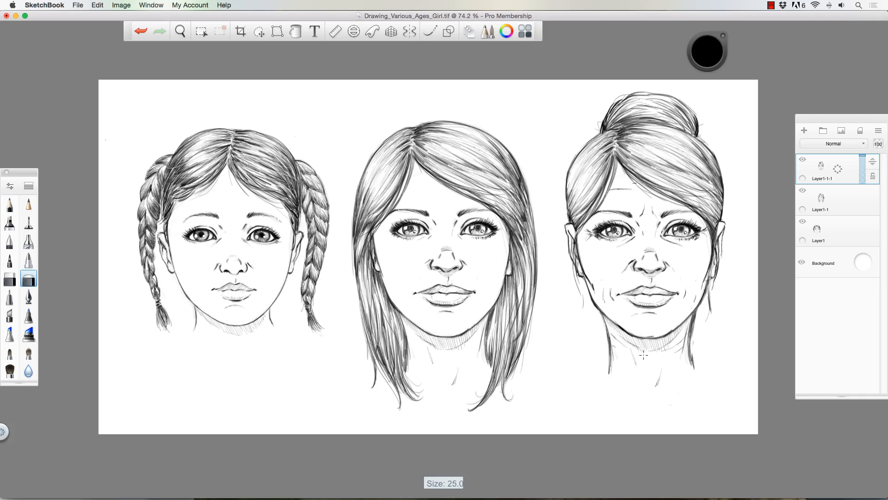
pyautogui.press('p')
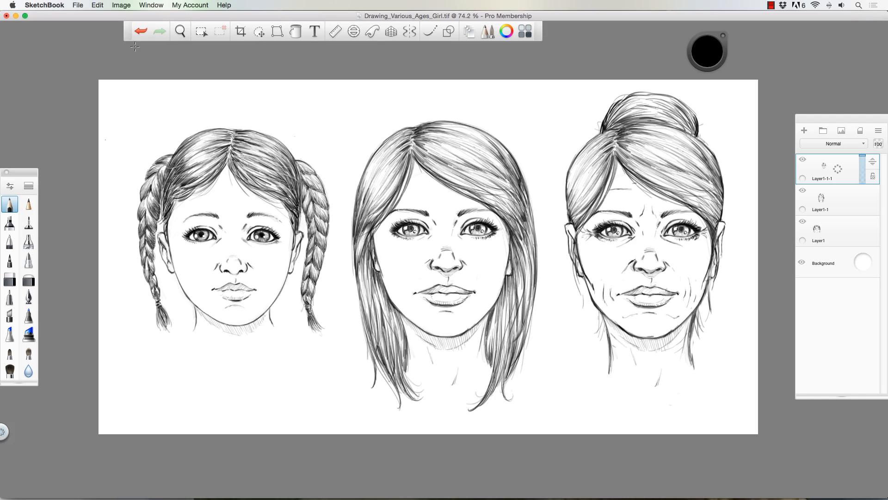
# - Lasso the mouth of the woman with the bun for transforming and release the selection
pyautogui.click(260, 32)
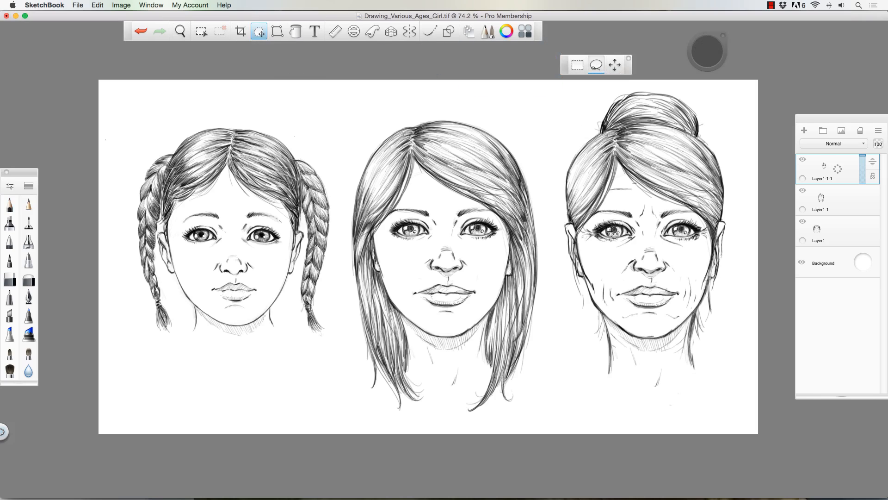
pyautogui.moveTo(617, 293)
pyautogui.mouseDown()
pyautogui.moveTo(645, 283)
pyautogui.moveTo(683, 295)
pyautogui.moveTo(615, 292)
pyautogui.moveTo(583, 271)
pyautogui.moveTo(626, 295)
pyautogui.moveTo(677, 299)
pyautogui.moveTo(649, 310)
pyautogui.moveTo(621, 296)
pyautogui.moveTo(592, 315)
pyautogui.moveTo(592, 305)
pyautogui.mouseUp()
pyautogui.click(609, 278)
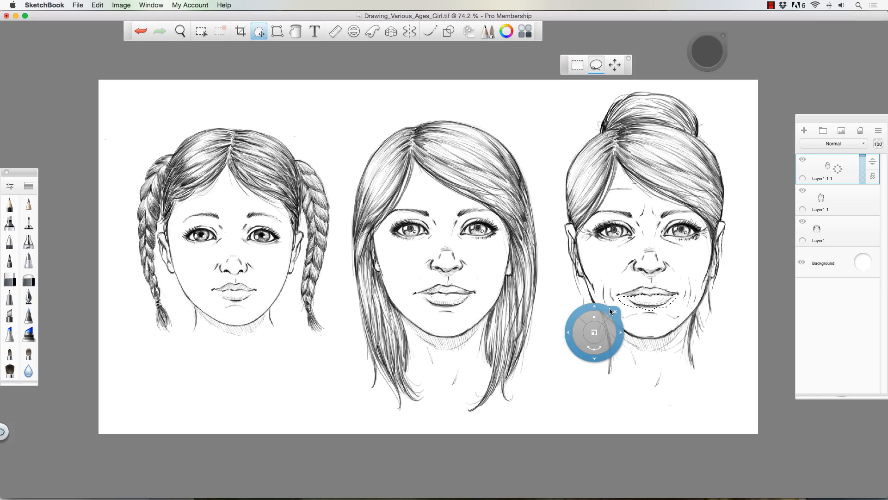
pyautogui.click(611, 309)
pyautogui.click(599, 300)
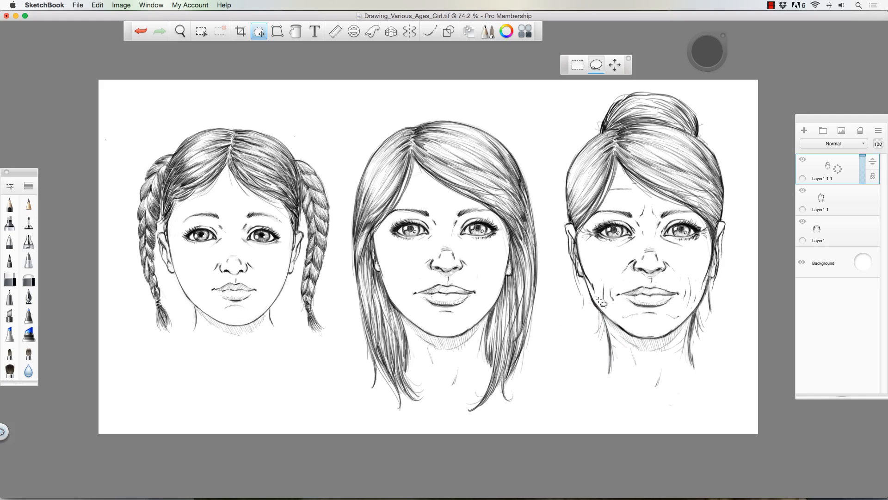
# - Touch up the older woman's lower lip and eye and the braided child's hair with the pencil
pyautogui.click(17, 205)
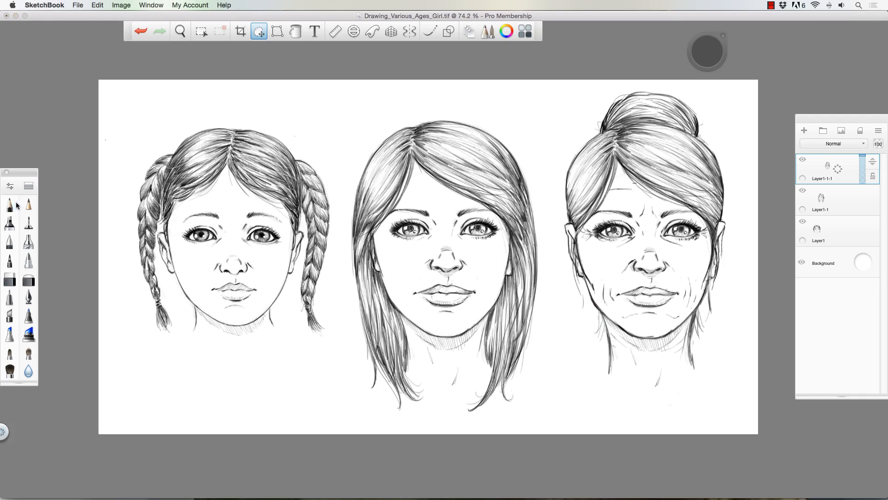
pyautogui.click(17, 205)
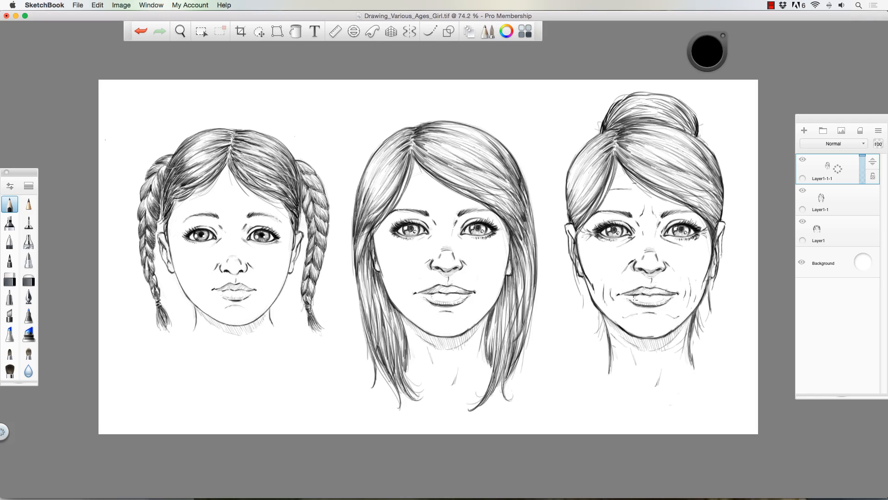
pyautogui.moveTo(642, 304); pyautogui.dragTo(652, 309)
pyautogui.moveTo(251, 145); pyautogui.dragTo(241, 151)
pyautogui.moveTo(687, 230); pyautogui.dragTo(695, 232)
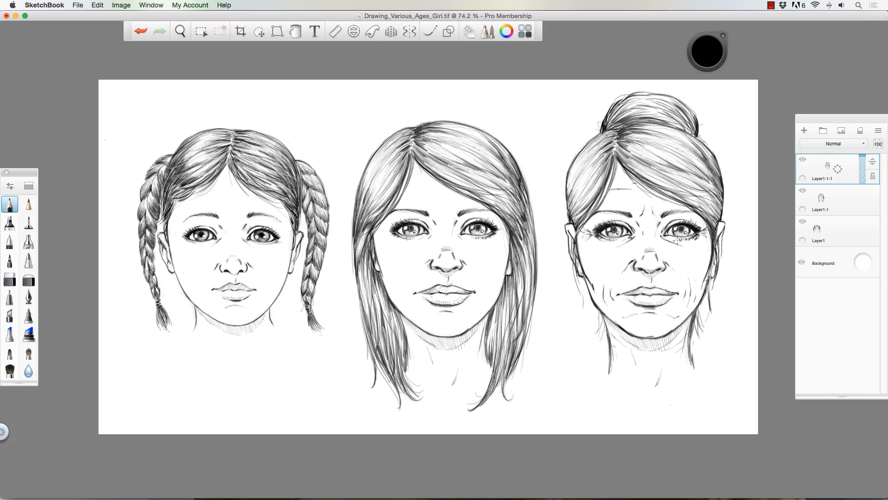